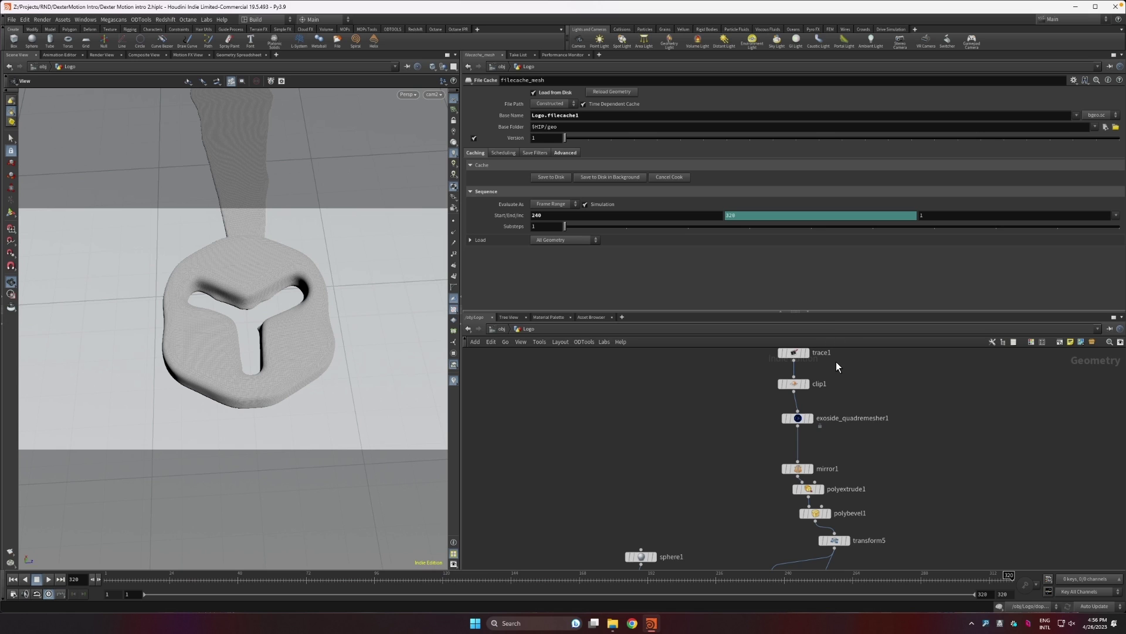
Display the trace1 logo shape with the other objects hidden and frame it in the viewport.
click(807, 352)
click(792, 352)
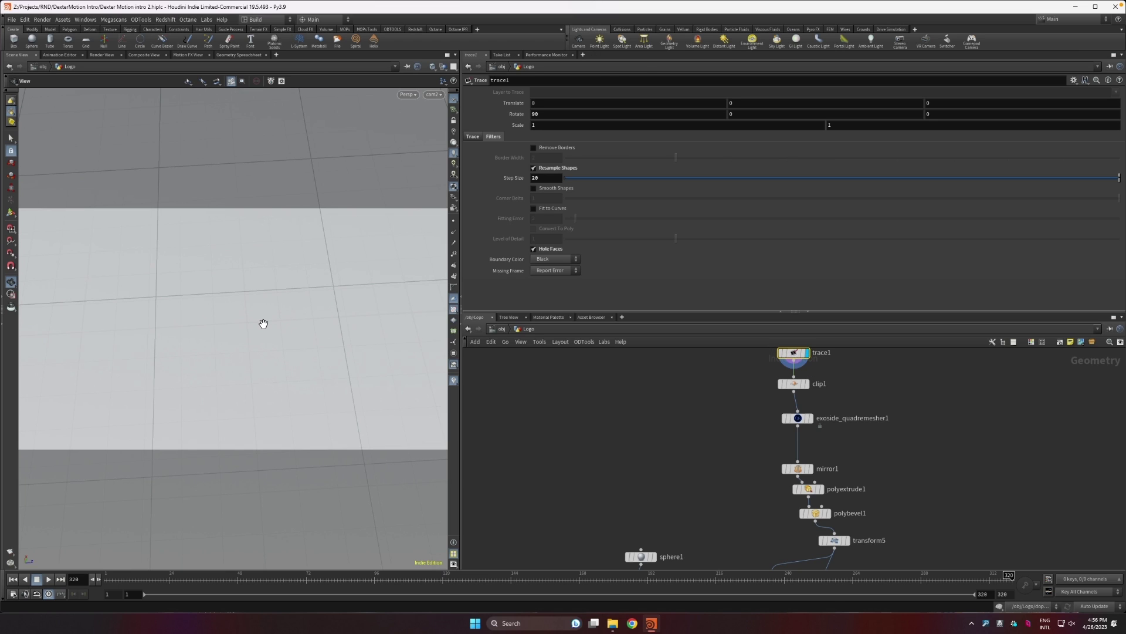
key(g)
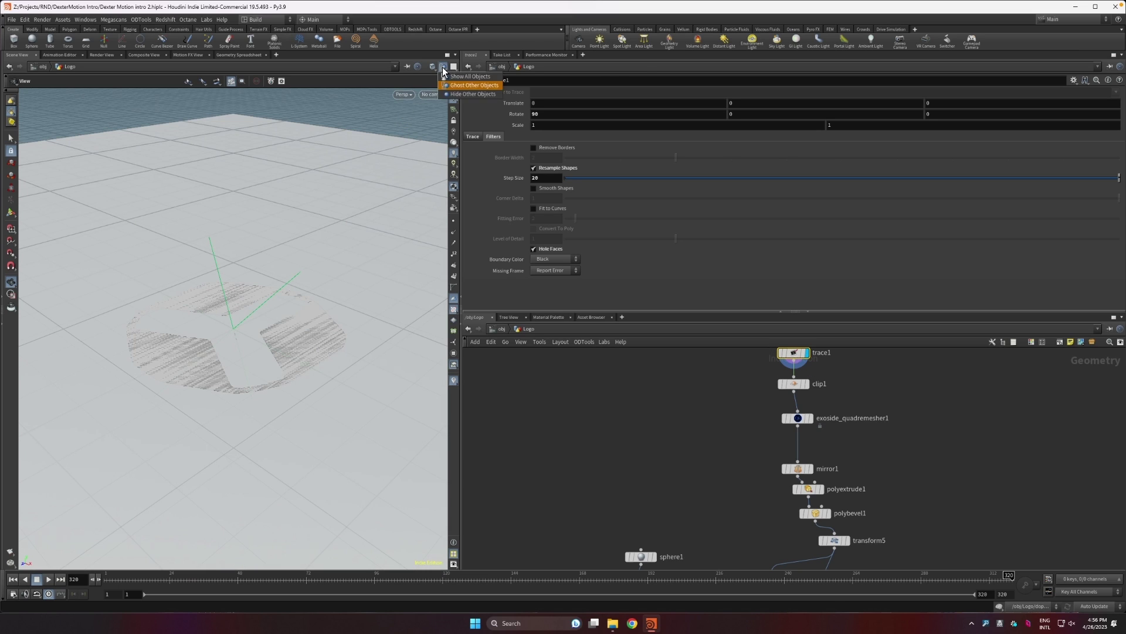
drag(405, 113, 319, 289)
scroll(299, 346, up, 3)
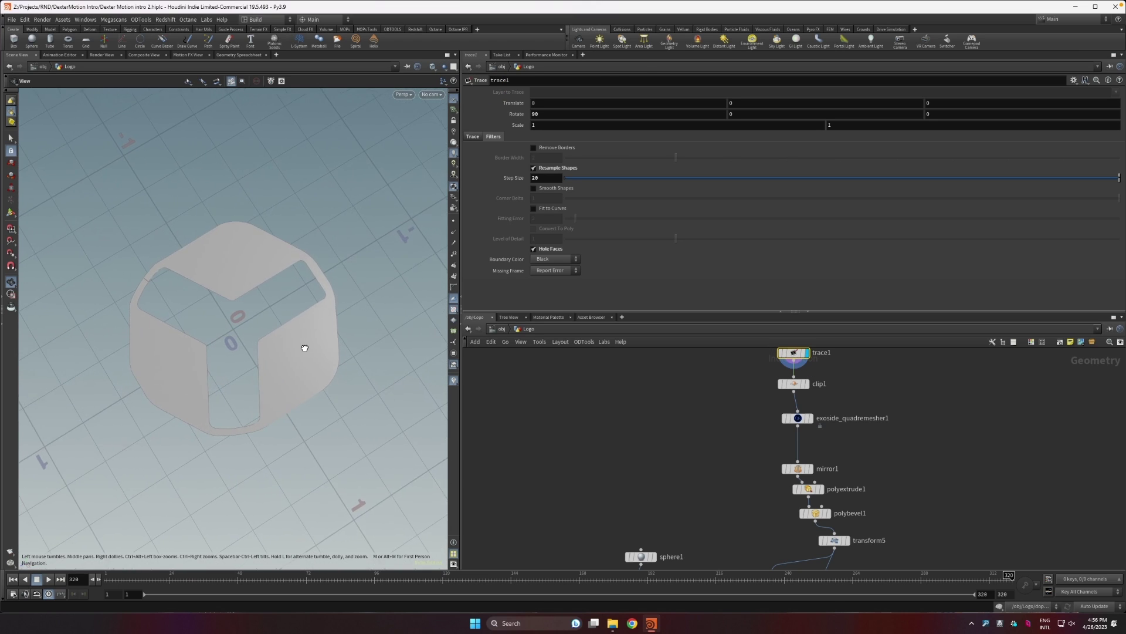
mouse_move(304, 347)
mouse_down()
mouse_move(156, 342)
mouse_move(193, 343)
mouse_up()
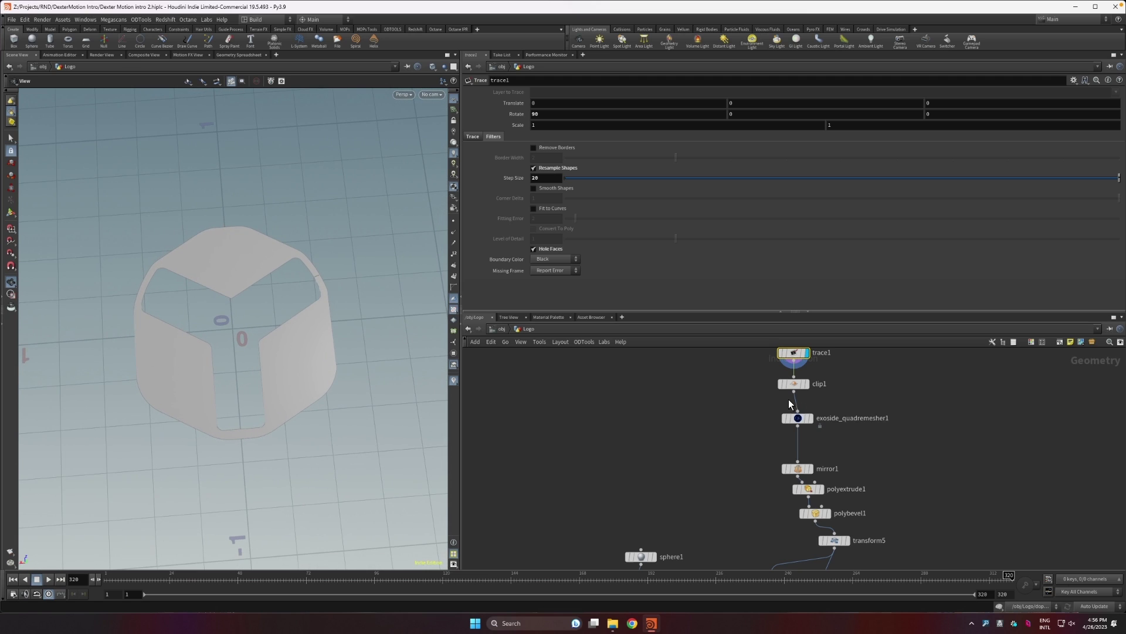
Display the clip1 result followed by exoside_quadremesher1, and show the quad remesher's parameters.
click(807, 384)
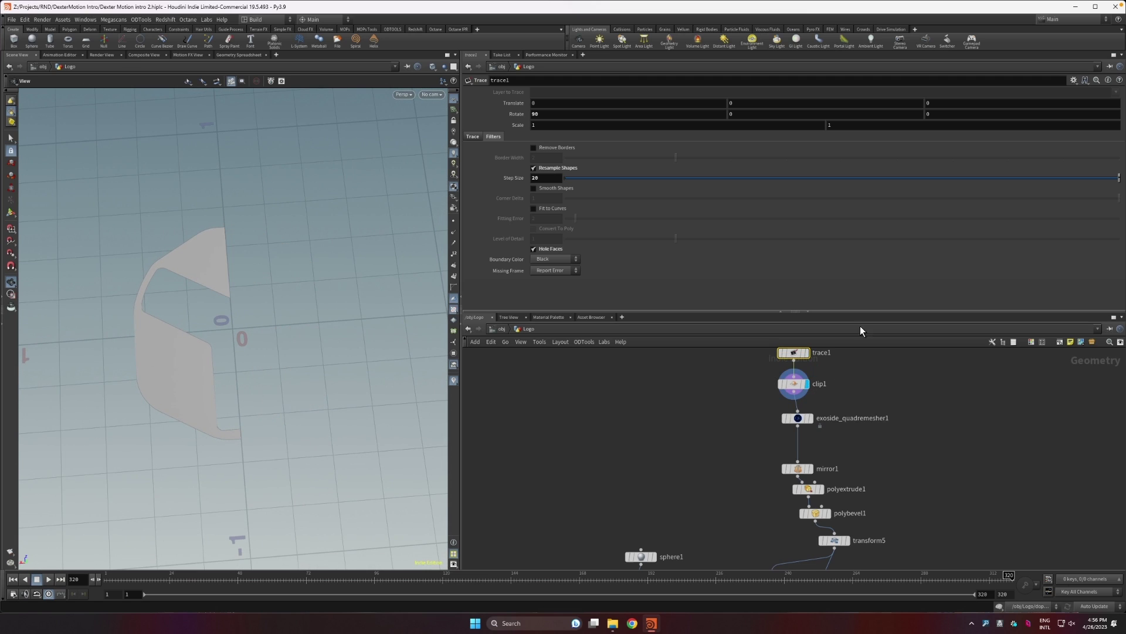
mouse_move(813, 420)
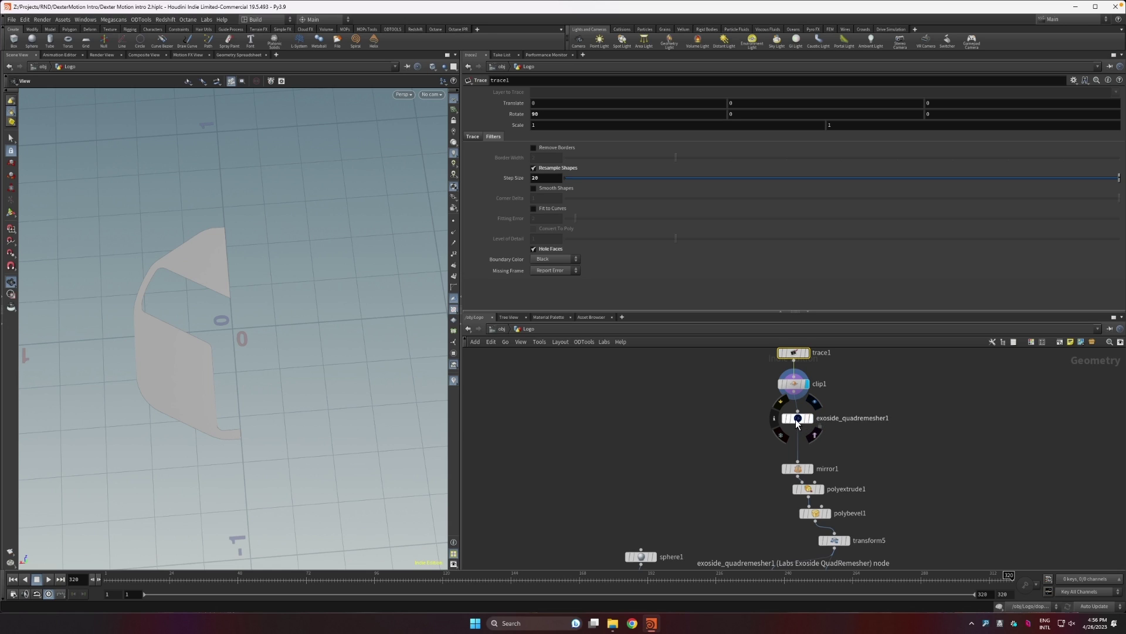
click(815, 402)
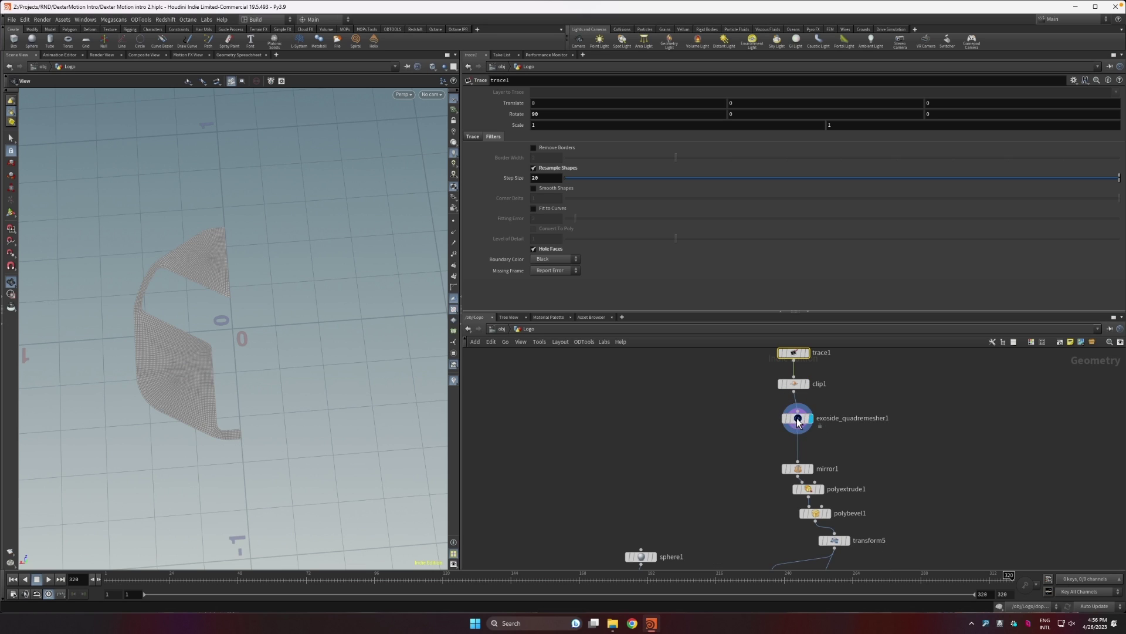
click(802, 419)
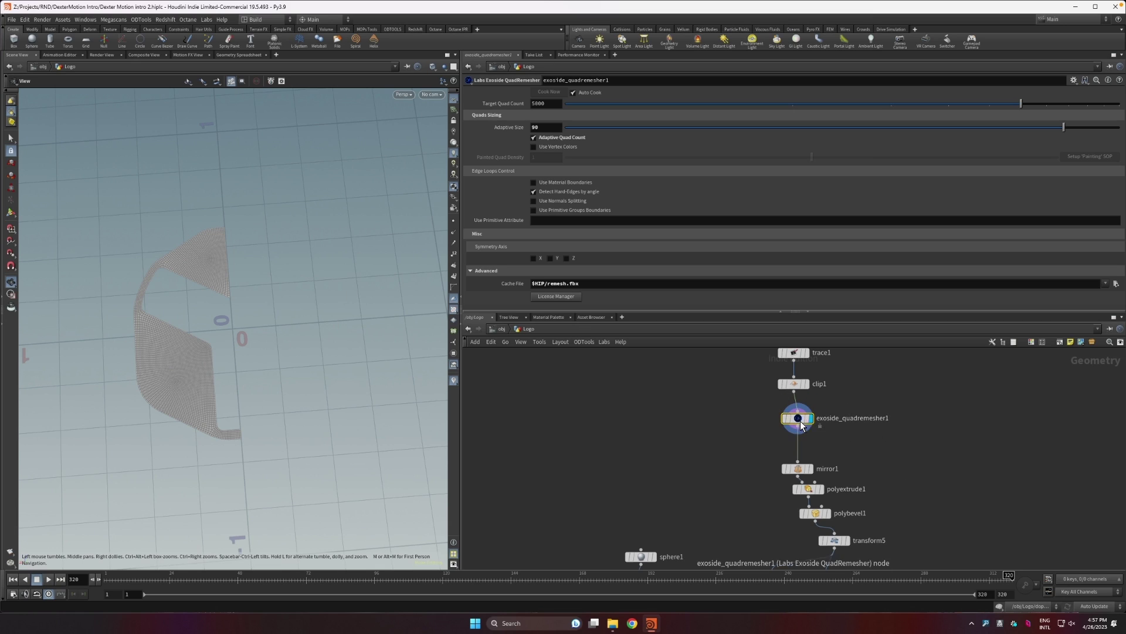
Display the mirror1 result and move its node up closer to exoside_quadremesher1.
mouse_move(783, 425)
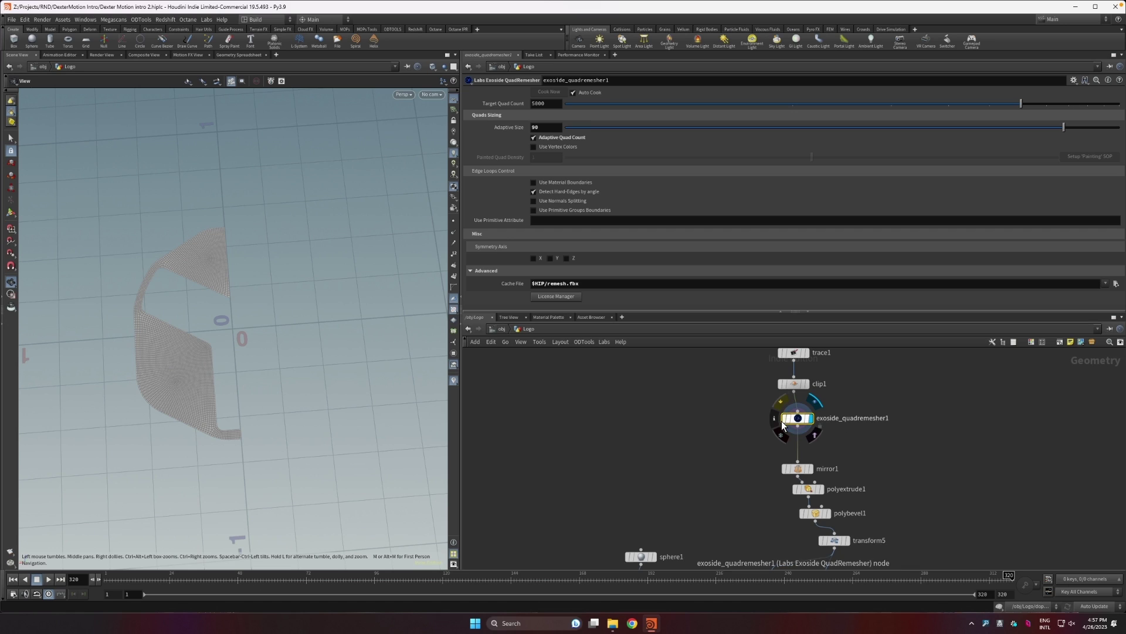
click(811, 469)
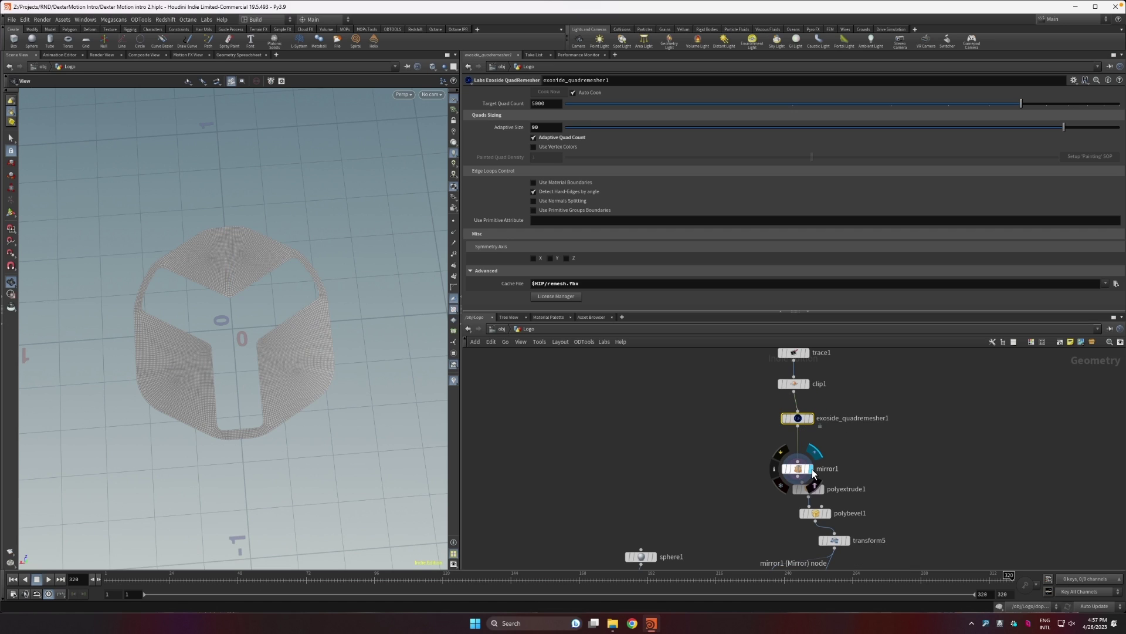
drag(798, 468, 798, 447)
Display the polyextrude1 result followed by polybevel1, and inspect the logo's thickness and bevelled edges from an angle.
click(822, 488)
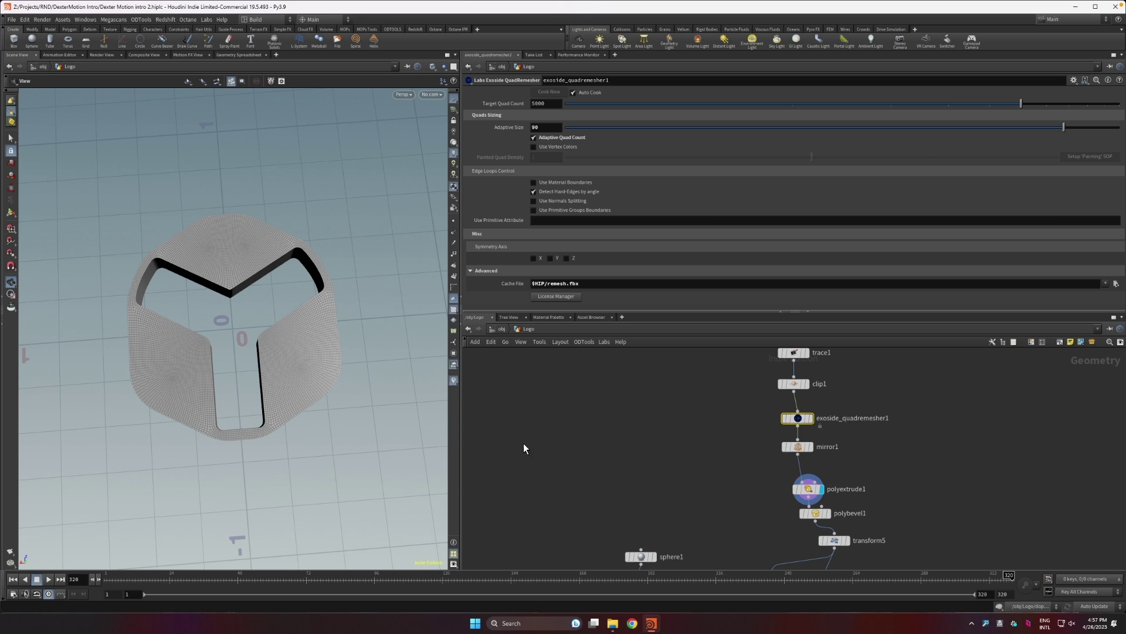
drag(387, 405, 404, 390)
click(825, 514)
scroll(284, 319, up, 5)
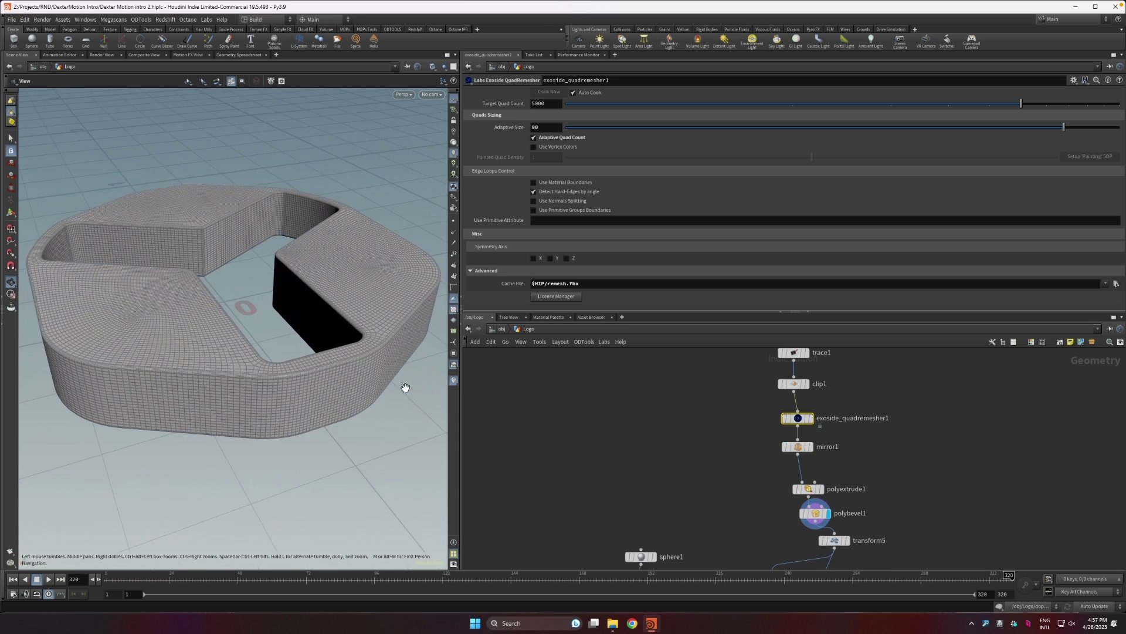
Display the transform5 result and examine how the logo is placed in the scene.
middle_drag(896, 531, 909, 473)
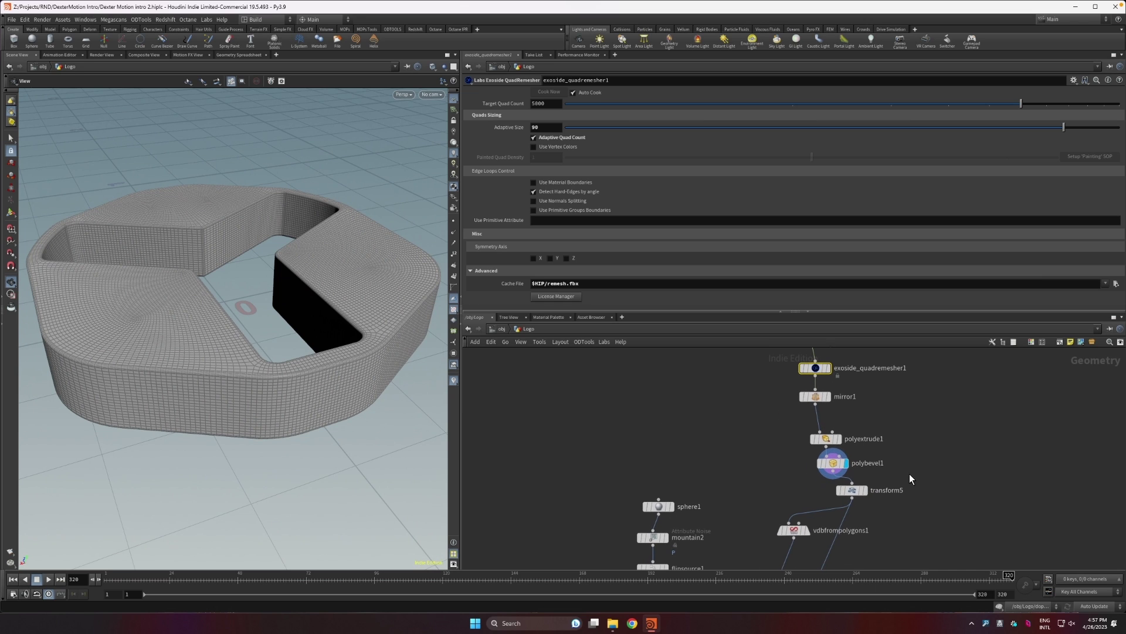
click(865, 490)
drag(335, 284, 247, 316)
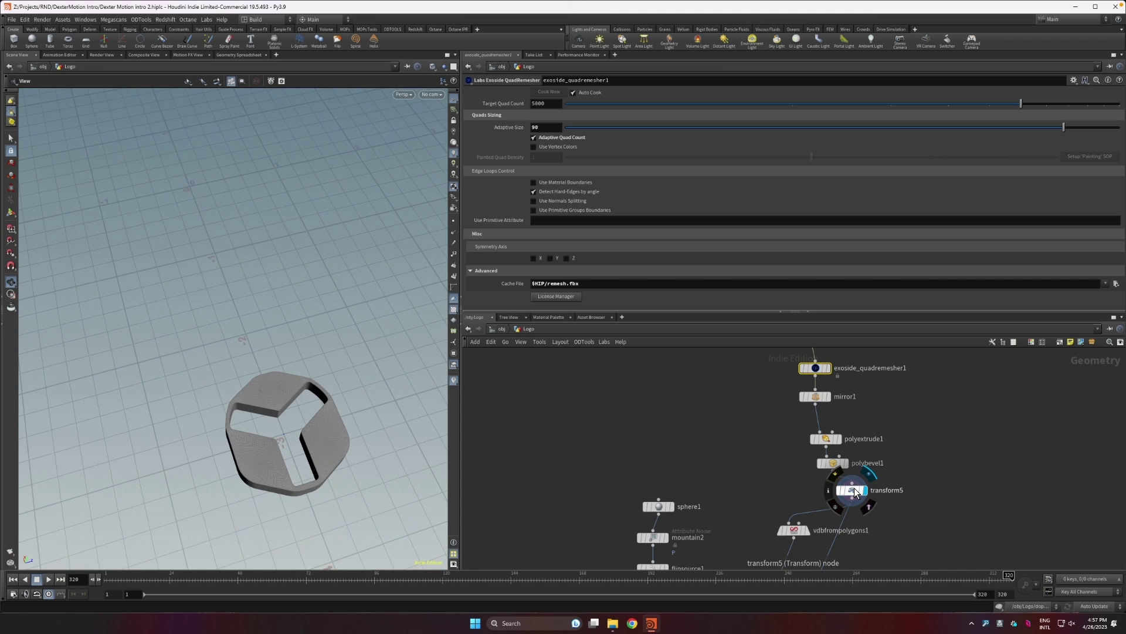
Display vdbfrompolygons1 with its parameters and examine the VDB logo and its bounding volume from several angles.
scroll(874, 505, down, 3)
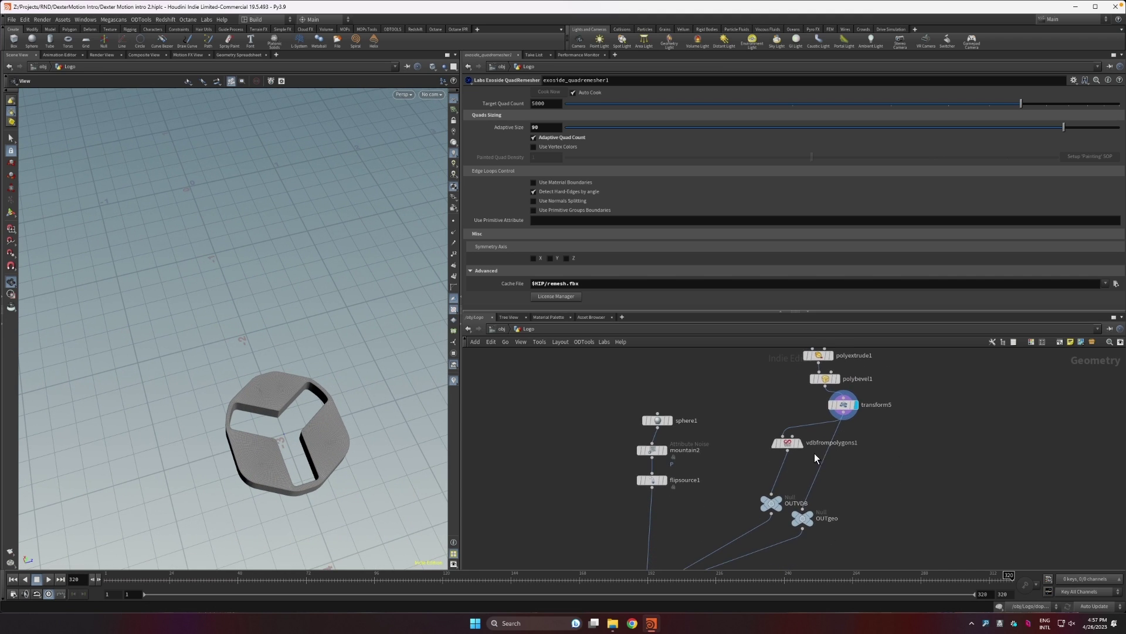
mouse_move(788, 442)
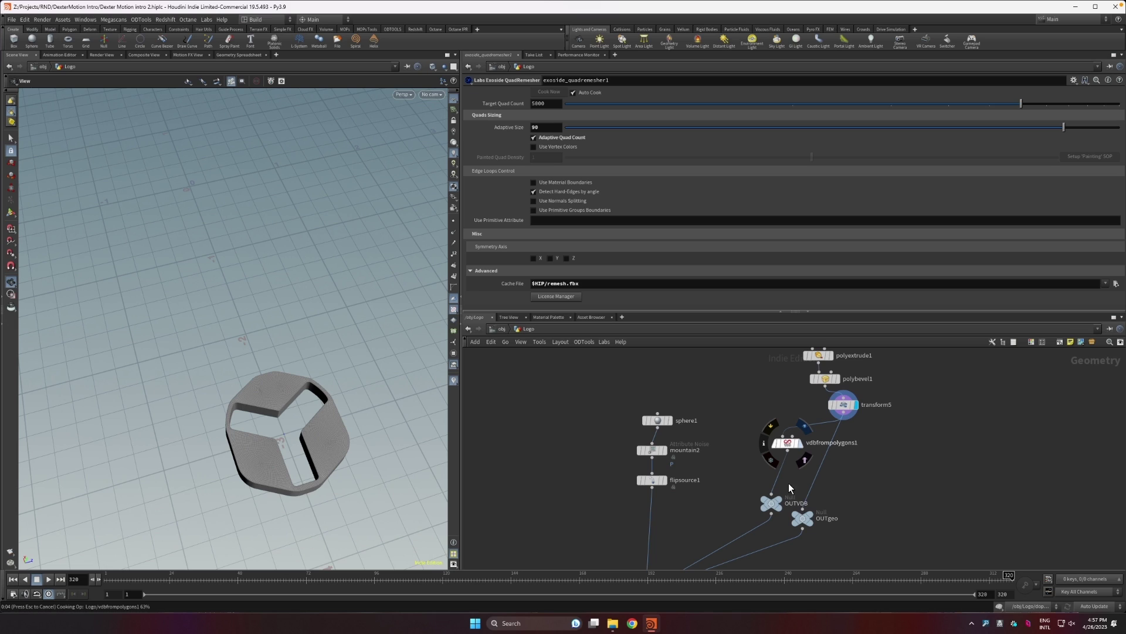
click(789, 442)
drag(346, 319, 356, 323)
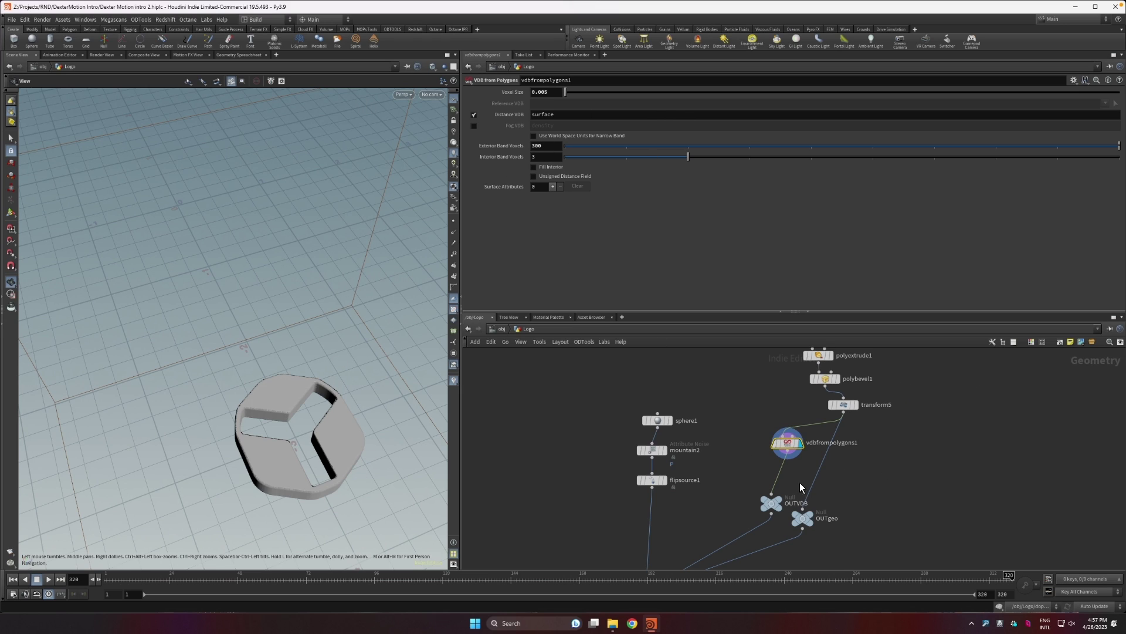
scroll(863, 499, down, 5)
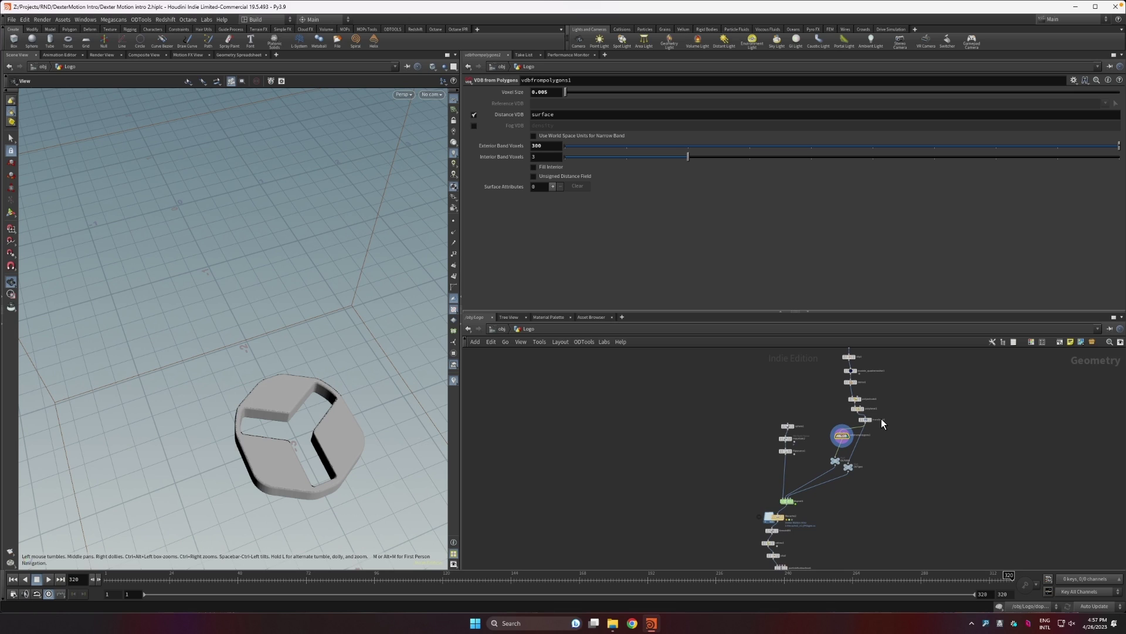
scroll(819, 419, up, 5)
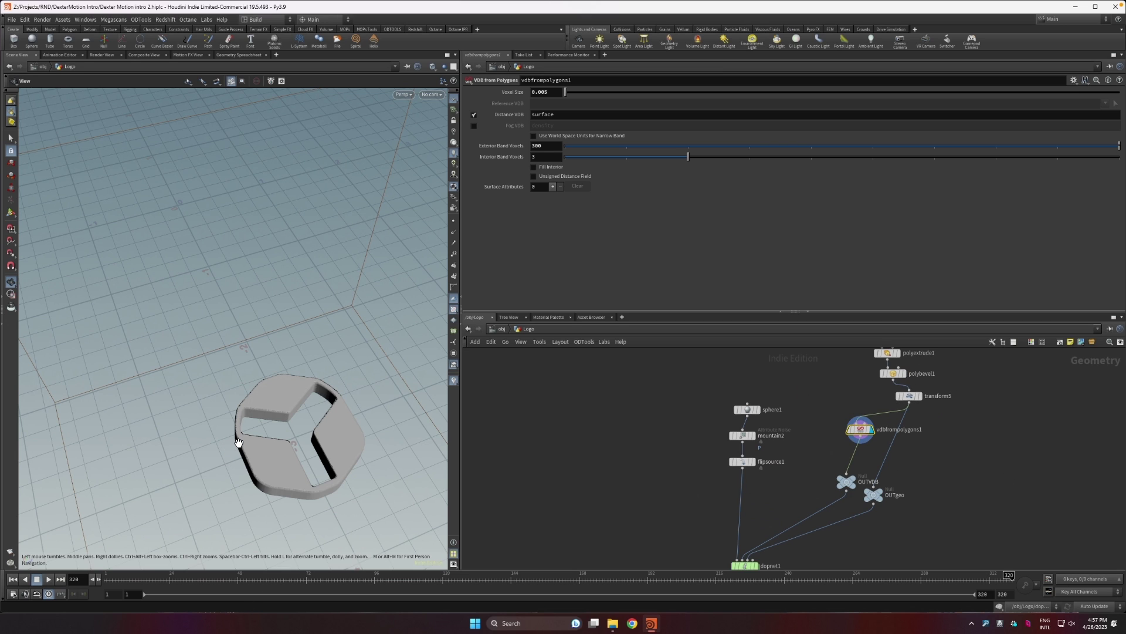
drag(237, 442, 305, 409)
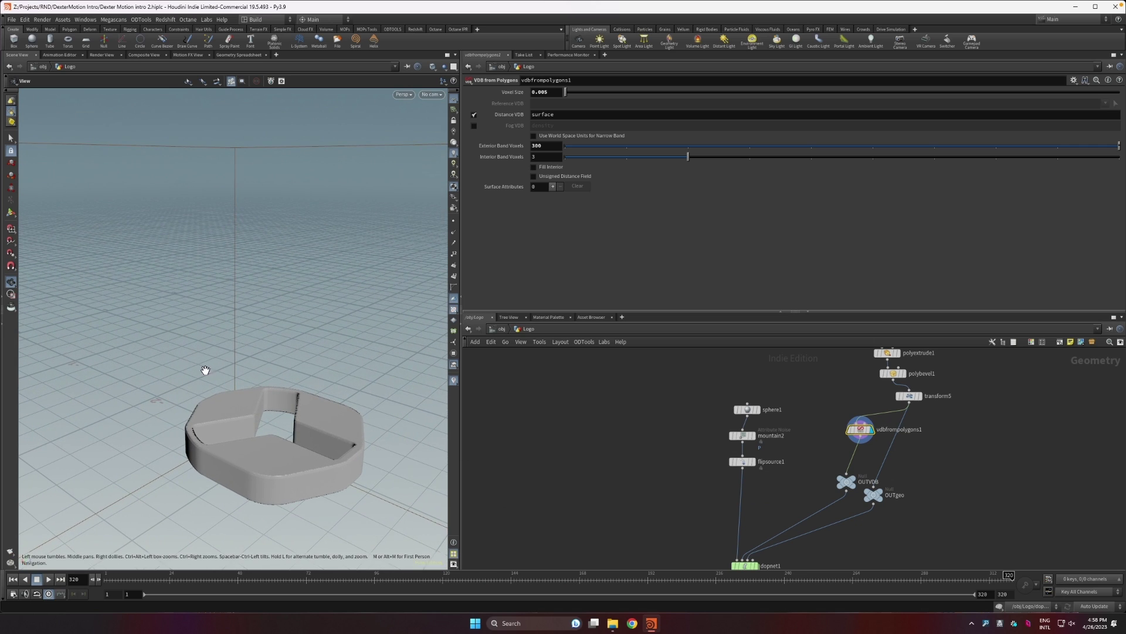
drag(271, 447, 310, 450)
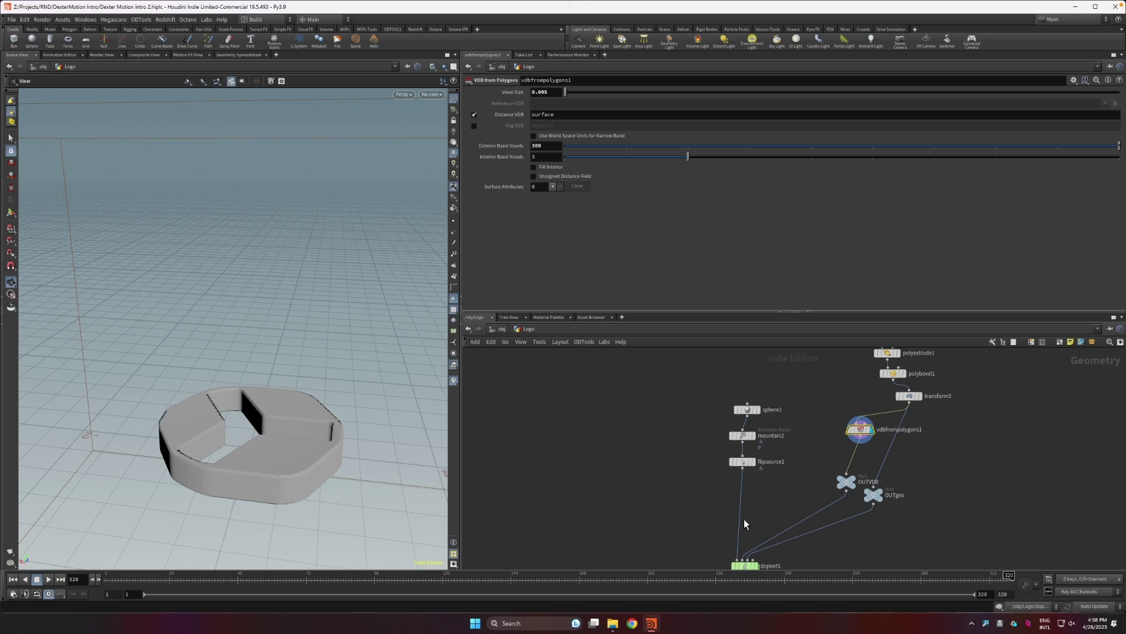
Display the fluid source shape from sphere1 and its mountain2 deformation, framed in the viewport.
middle_drag(745, 524, 750, 475)
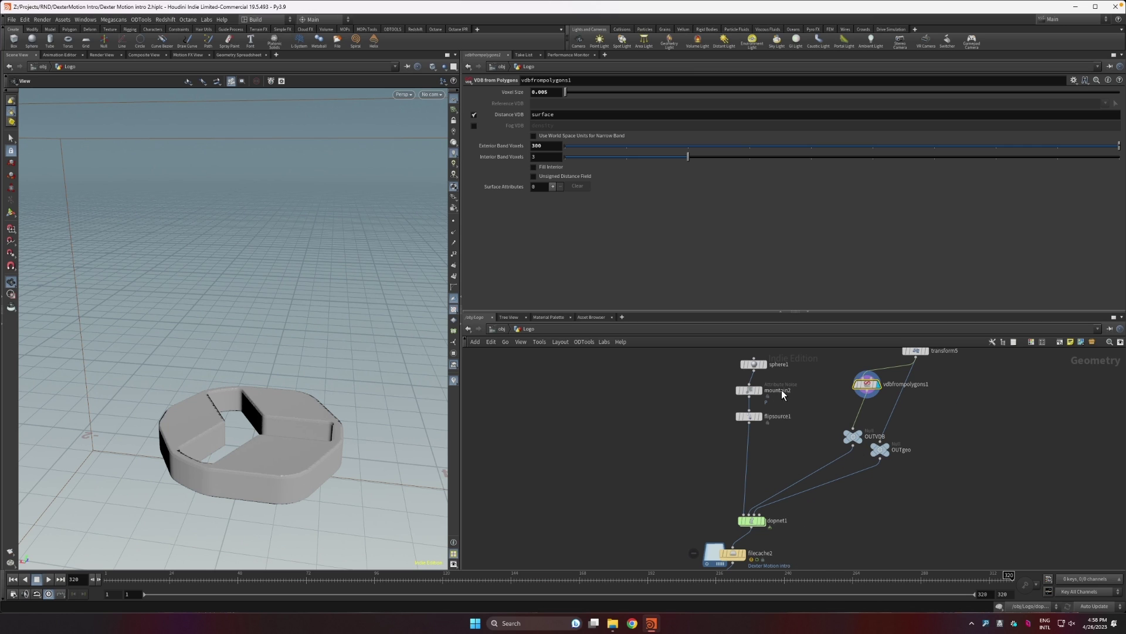
click(762, 364)
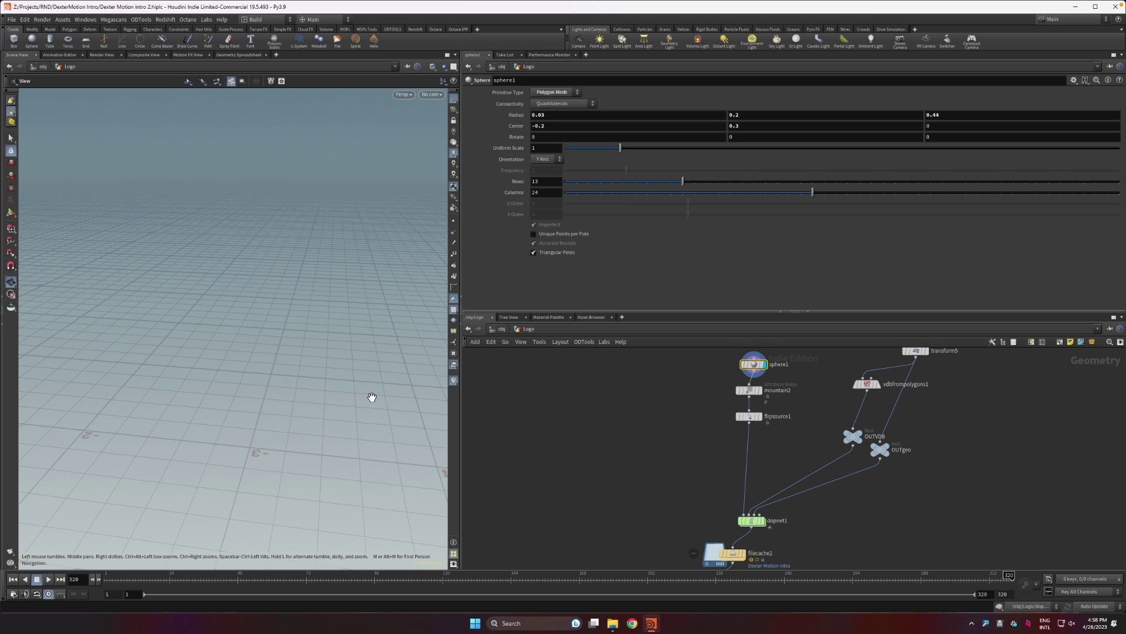
key(g)
drag(322, 394, 296, 346)
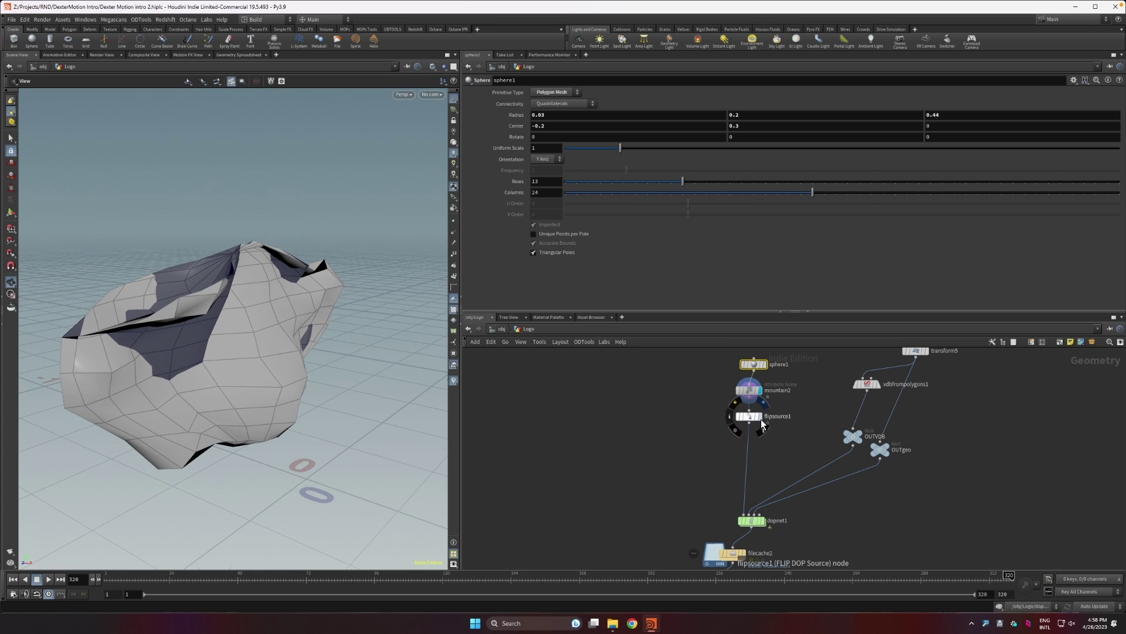
Display the flipsource1 result and check the expression that drives its Voxel Size.
click(762, 423)
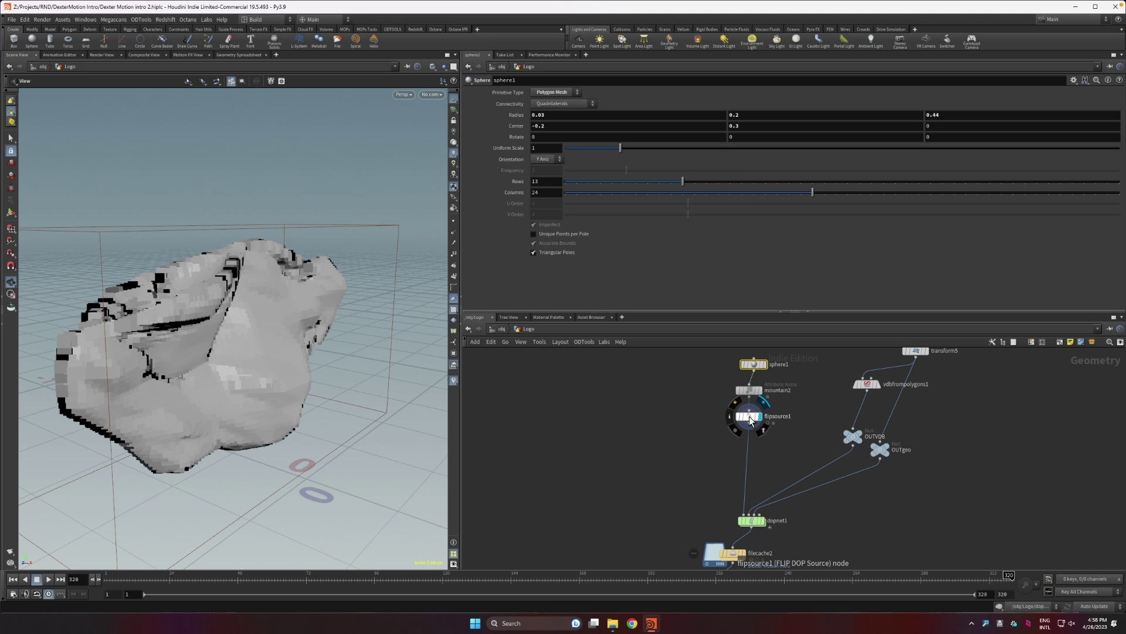
click(755, 421)
drag(235, 352, 254, 373)
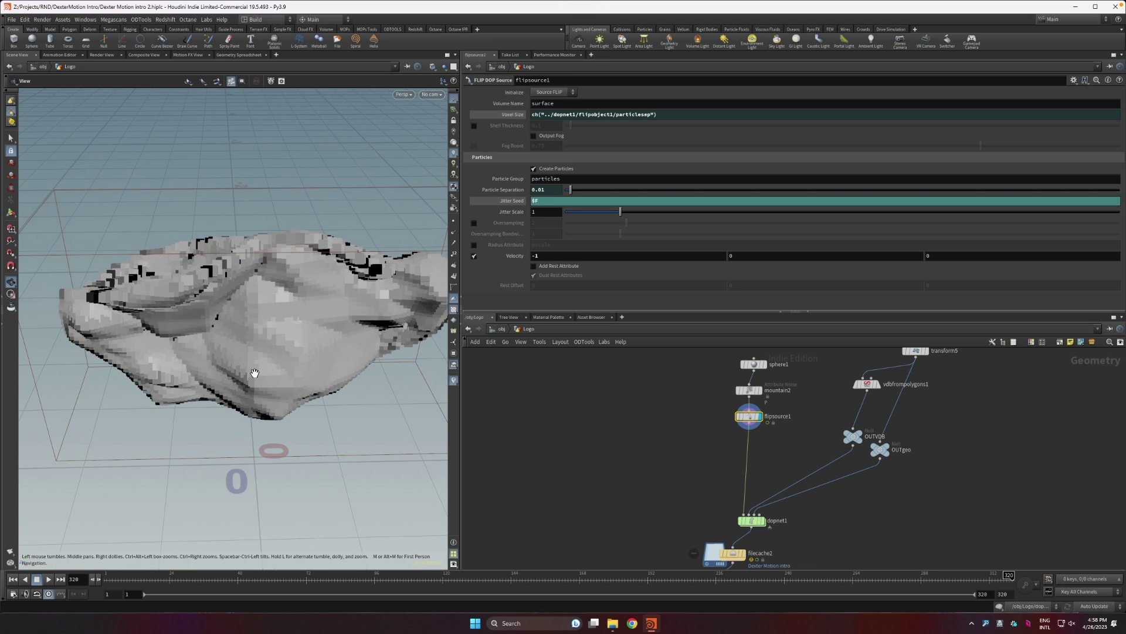
ctrl+shift+click(516, 115)
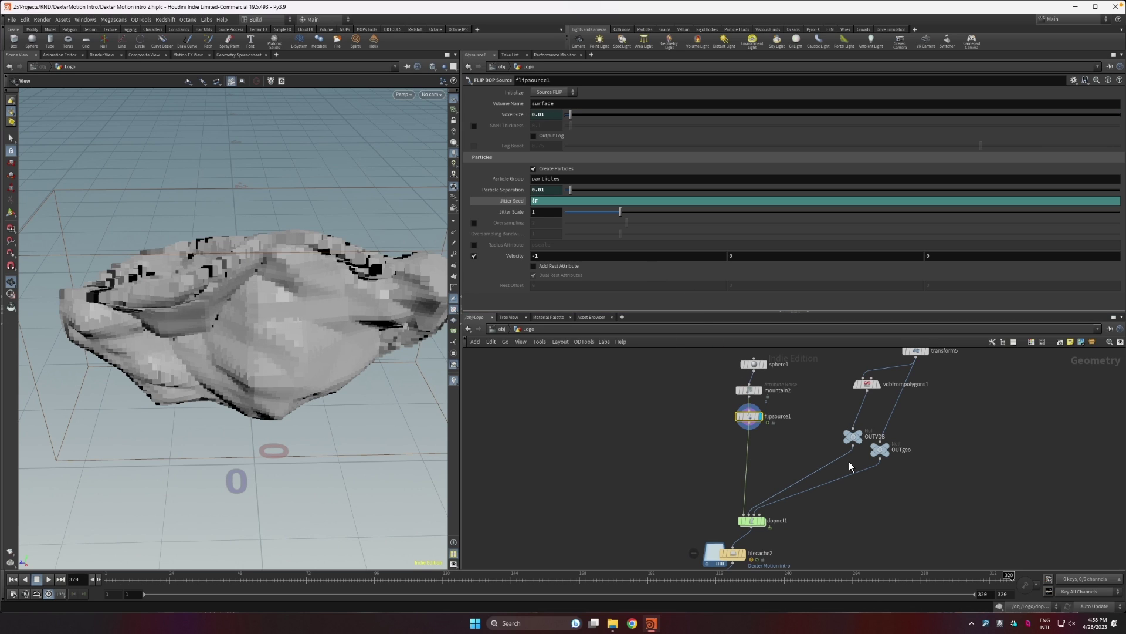
Open the dopnet1 simulation network to show its internal nodes.
middle_drag(805, 542, 804, 527)
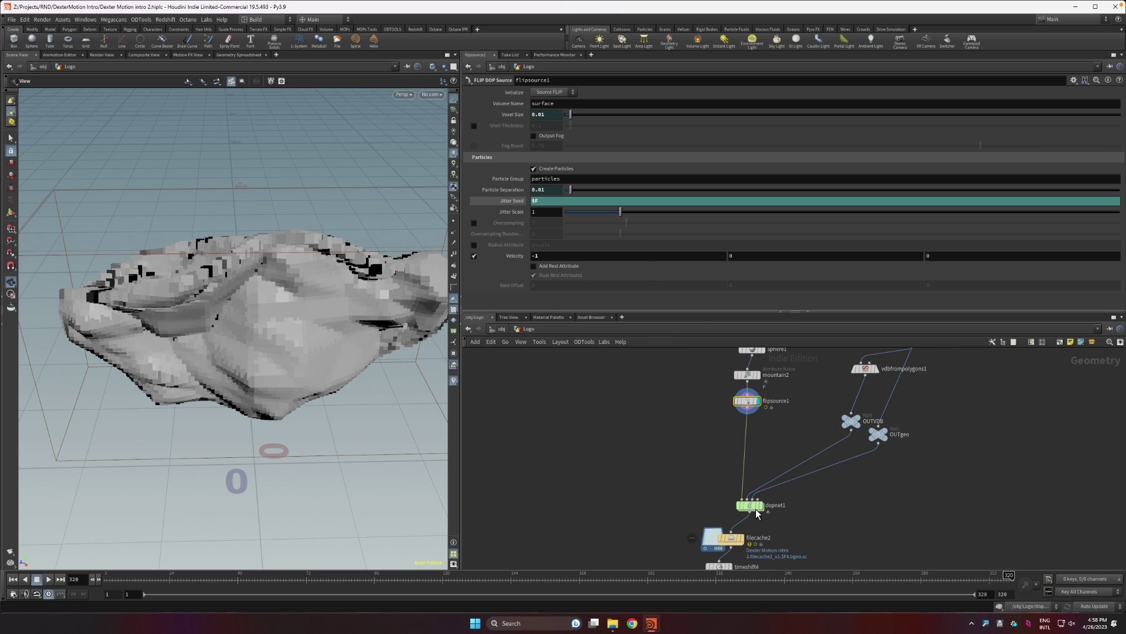
mouse_move(753, 508)
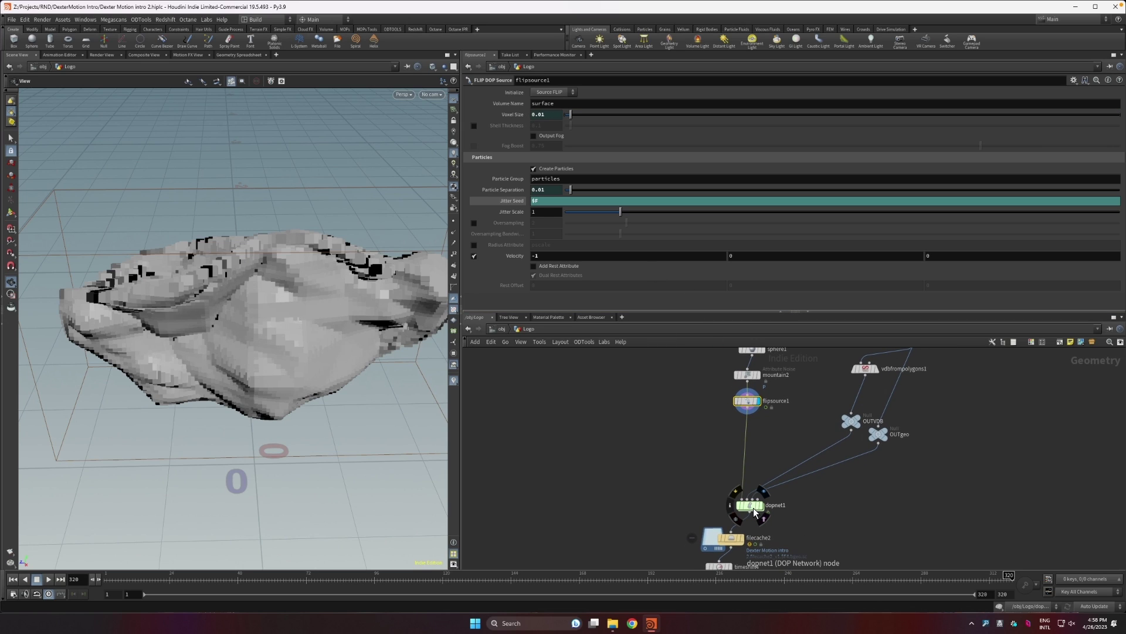
click(749, 505)
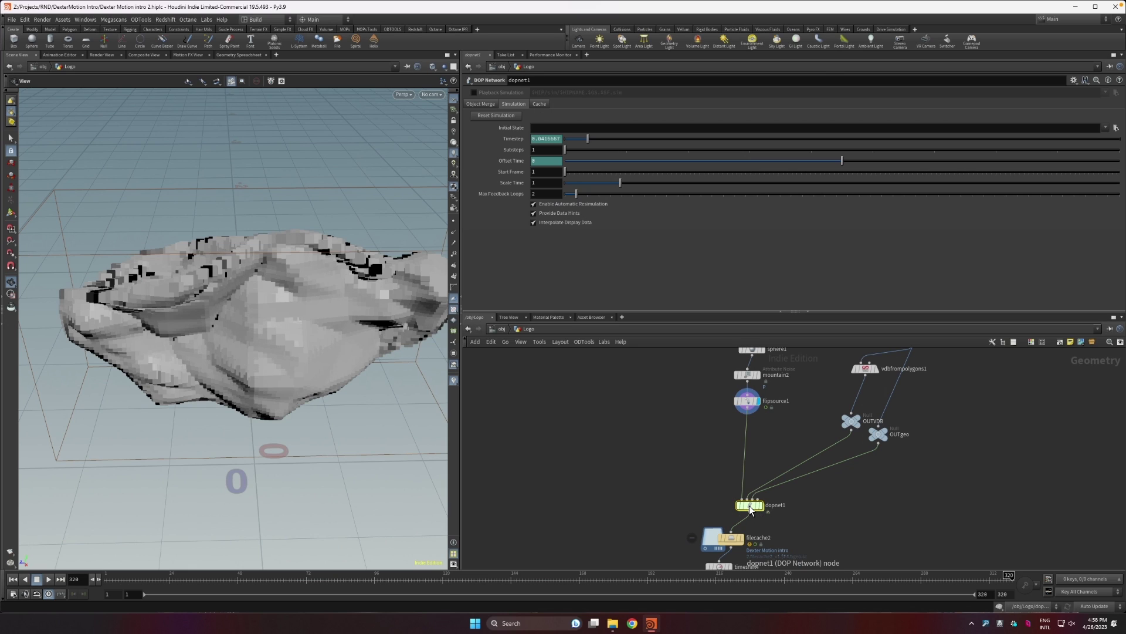
double_click(748, 505)
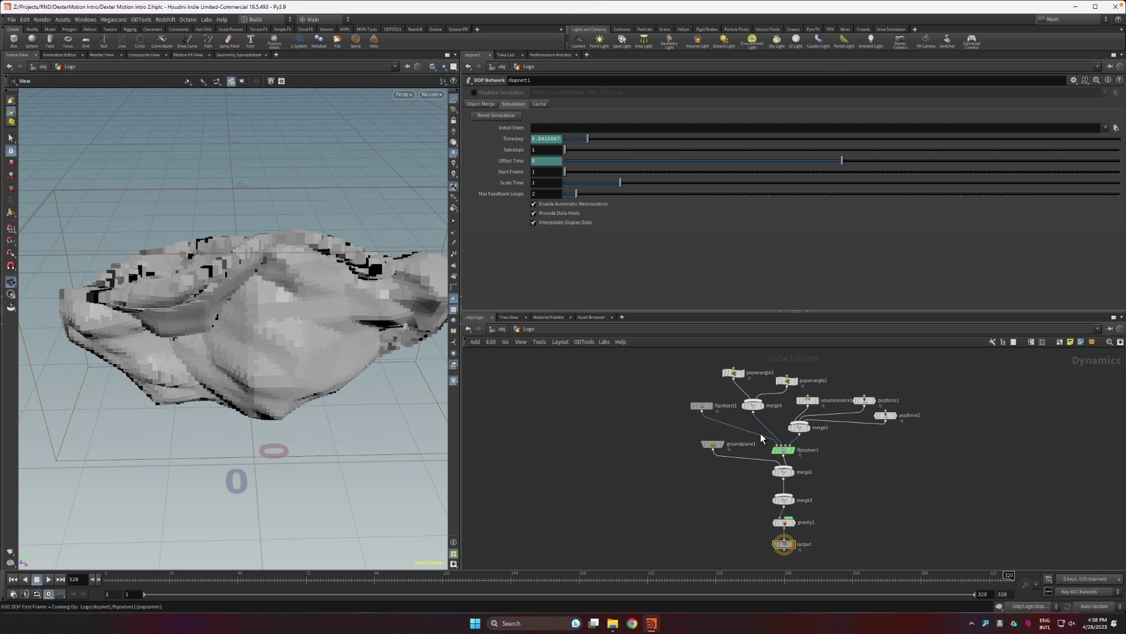
Go to frame 1 of the simulation and view the initial FLIP particles from an angle.
click(103, 582)
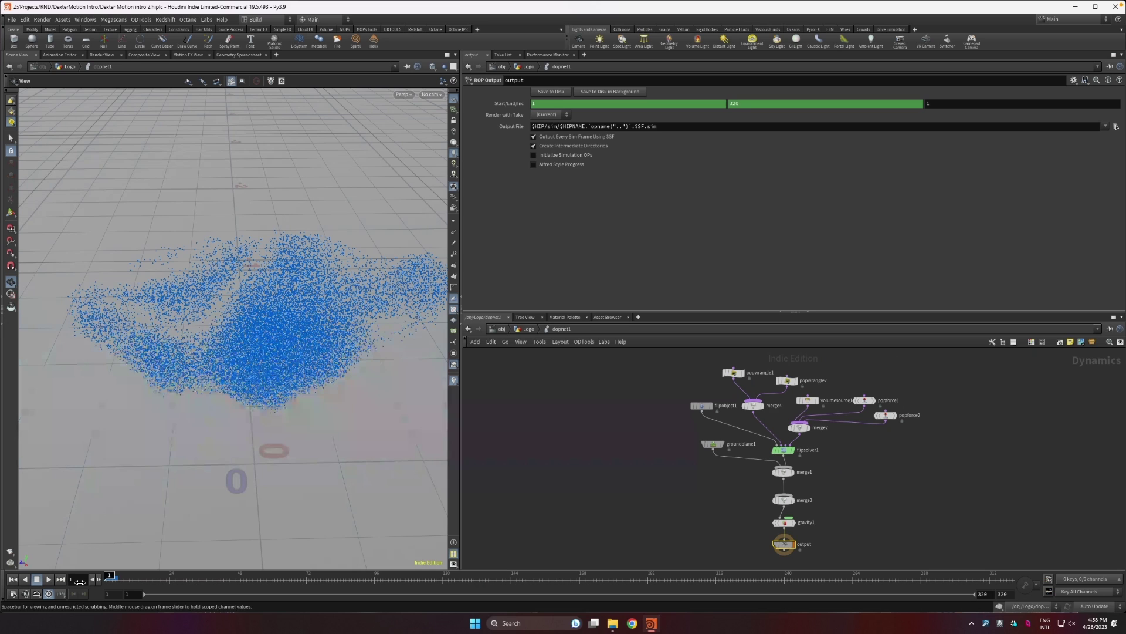
drag(194, 437, 242, 421)
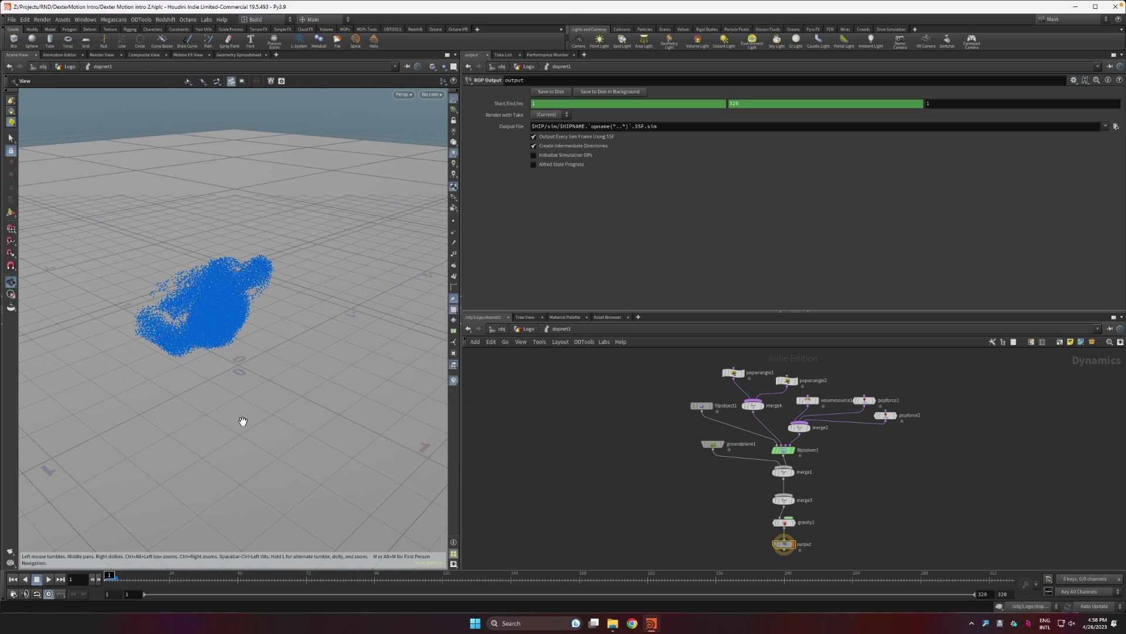
drag(348, 413, 285, 437)
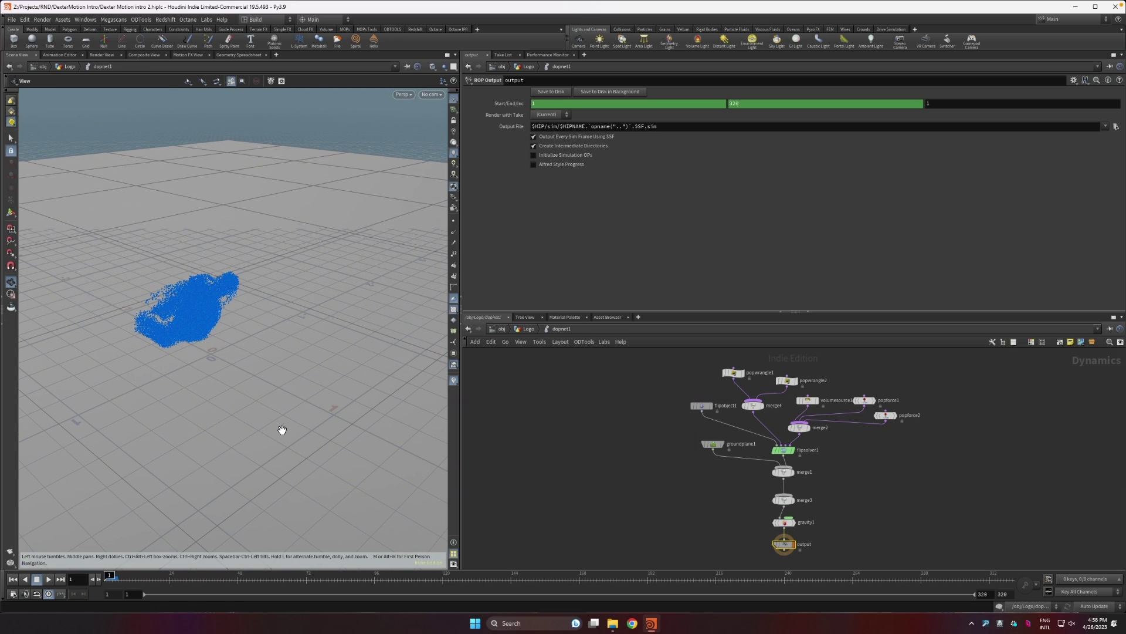
mouse_move(807, 403)
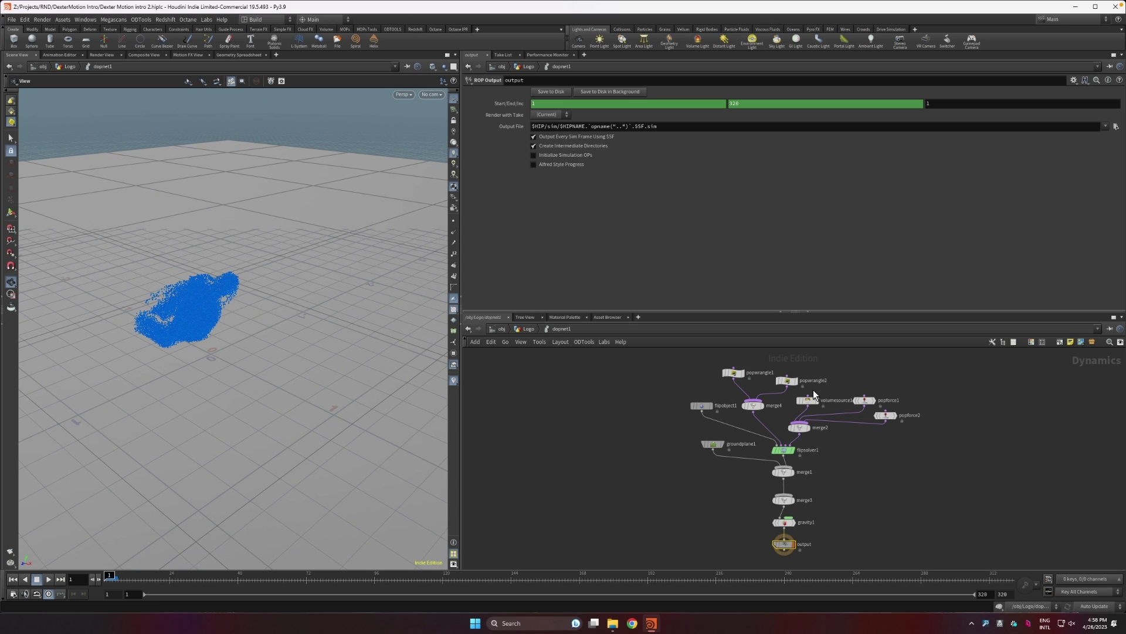
Check the Activation expression of volumesource1 and play the simulation from frame 1 to about frame 50.
click(807, 401)
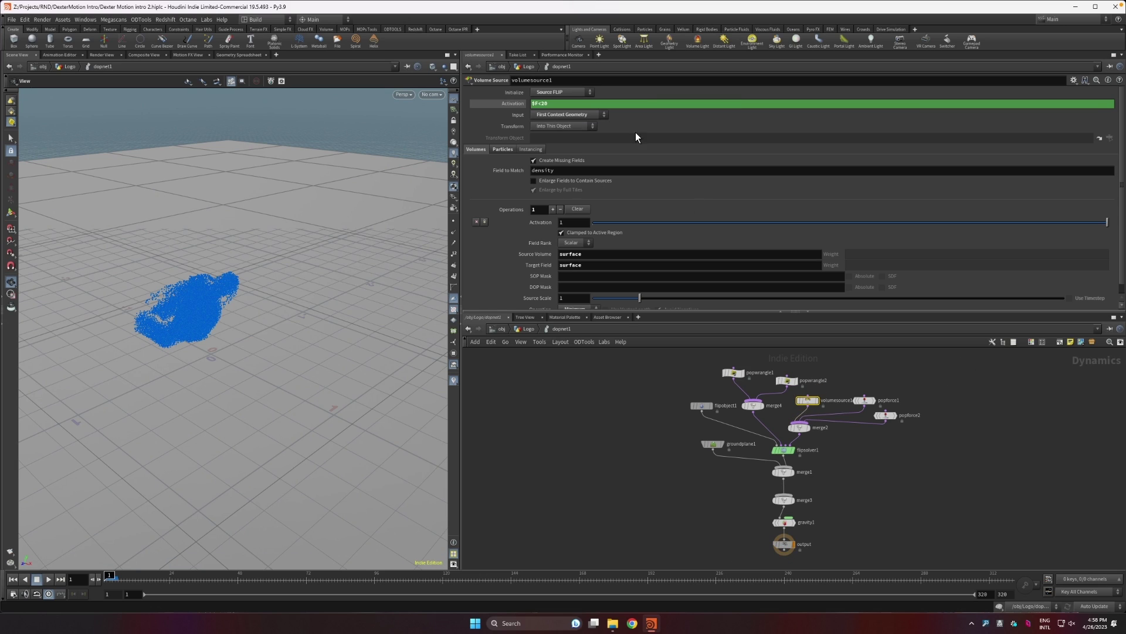
click(543, 105)
drag(252, 490, 150, 270)
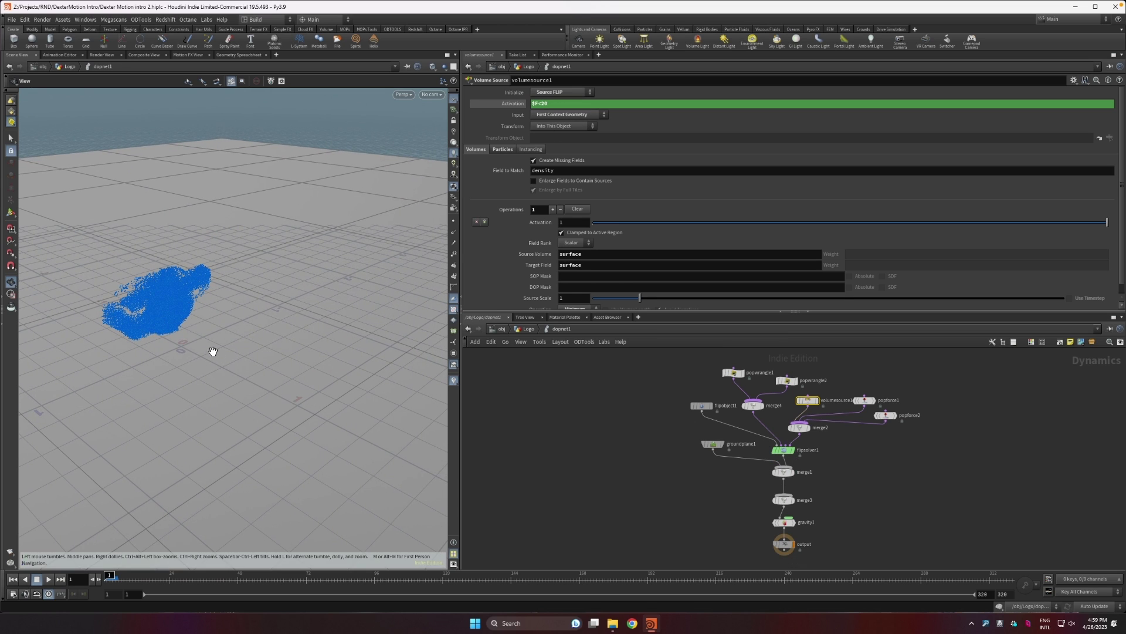
drag(214, 350, 237, 423)
click(48, 579)
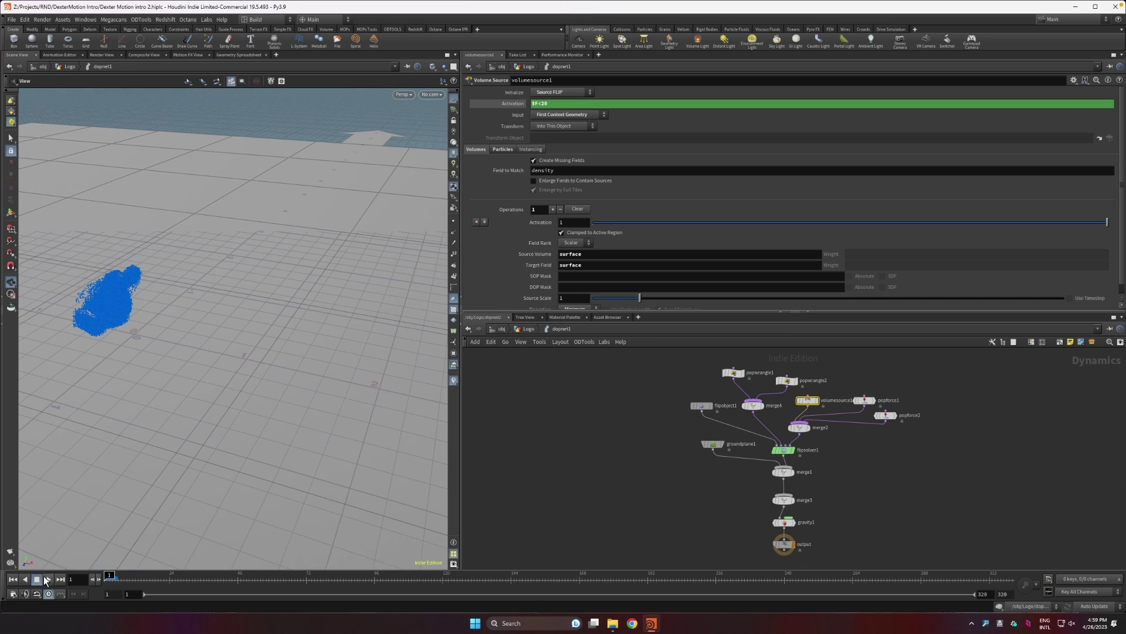
drag(207, 327, 392, 322)
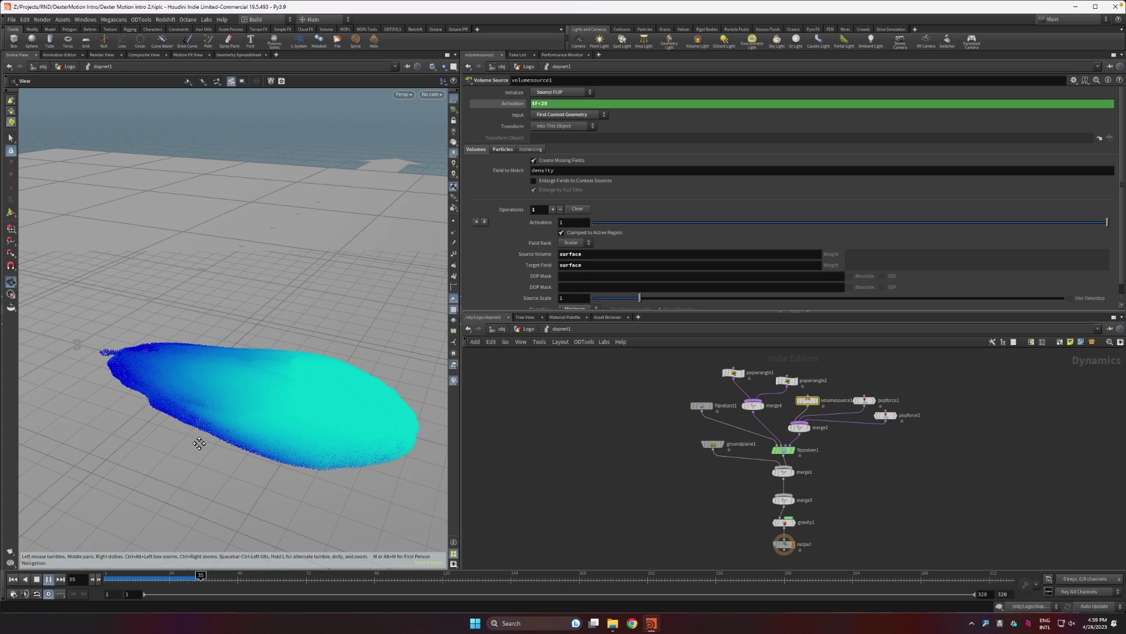
middle_drag(200, 444, 126, 399)
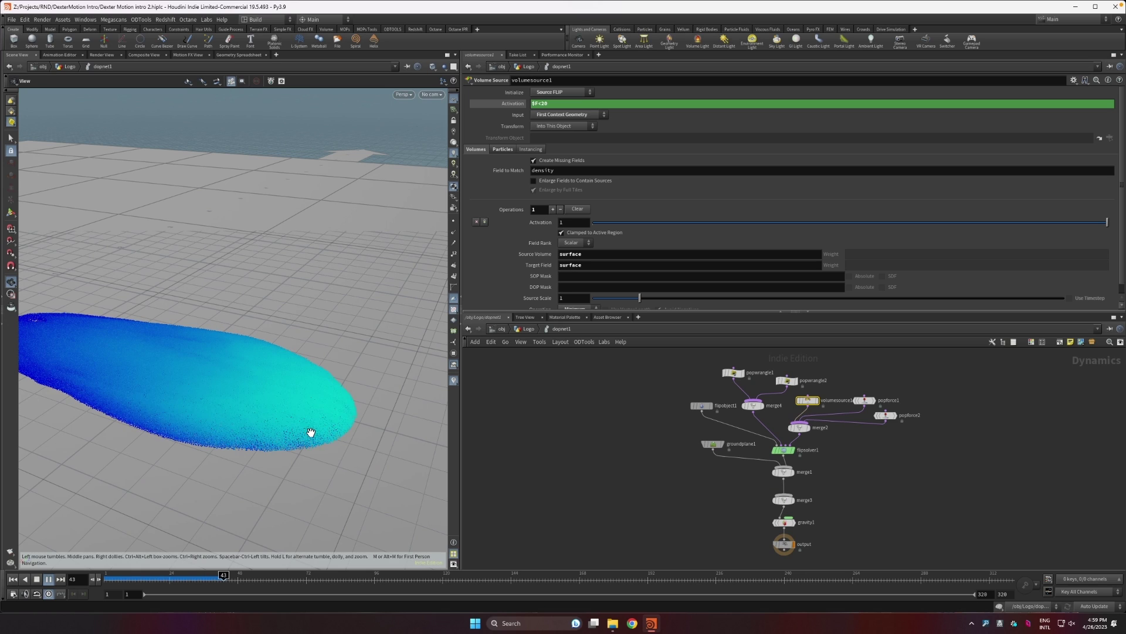
click(35, 579)
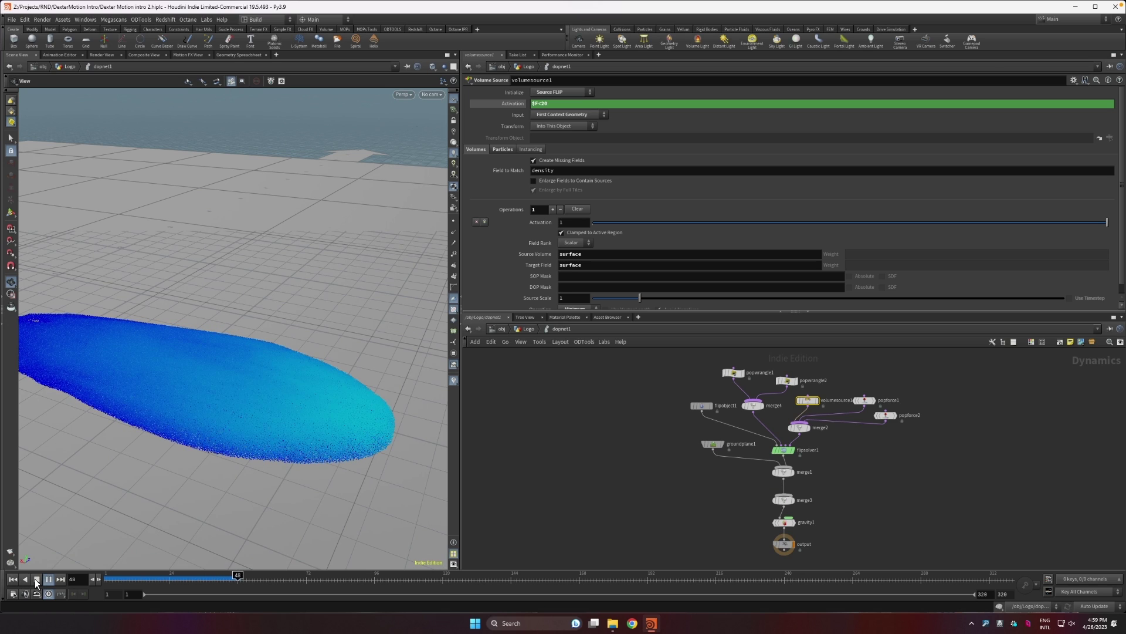
Compare the Activation and Force settings of popforce1 and popforce2 with the Velocity of flipsource1, and return to frame 1.
click(864, 400)
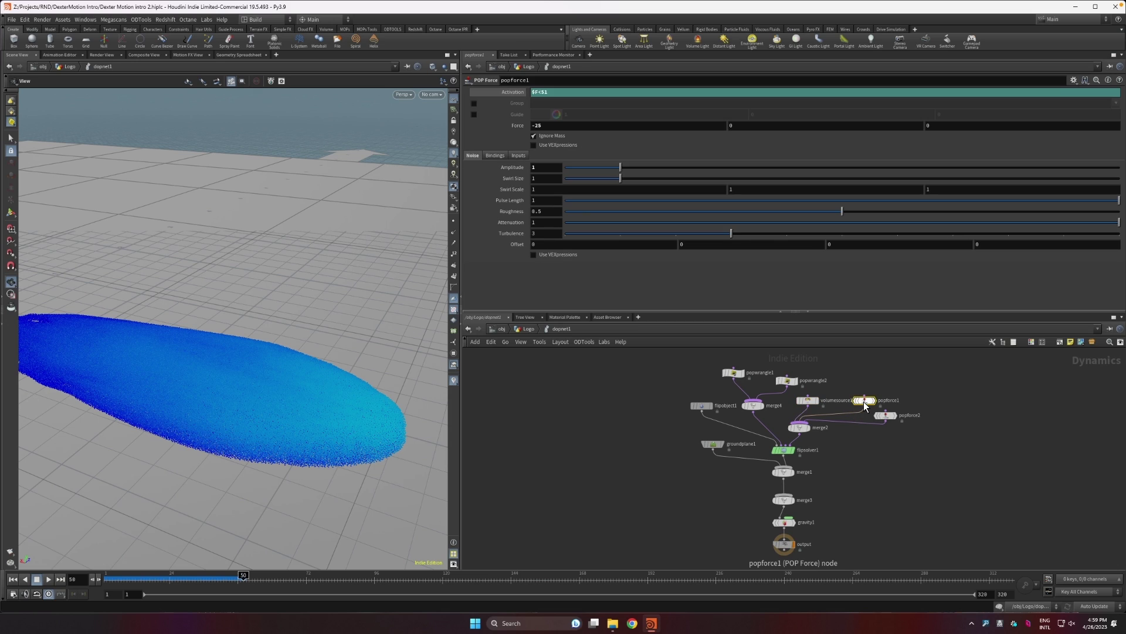
click(527, 329)
click(747, 400)
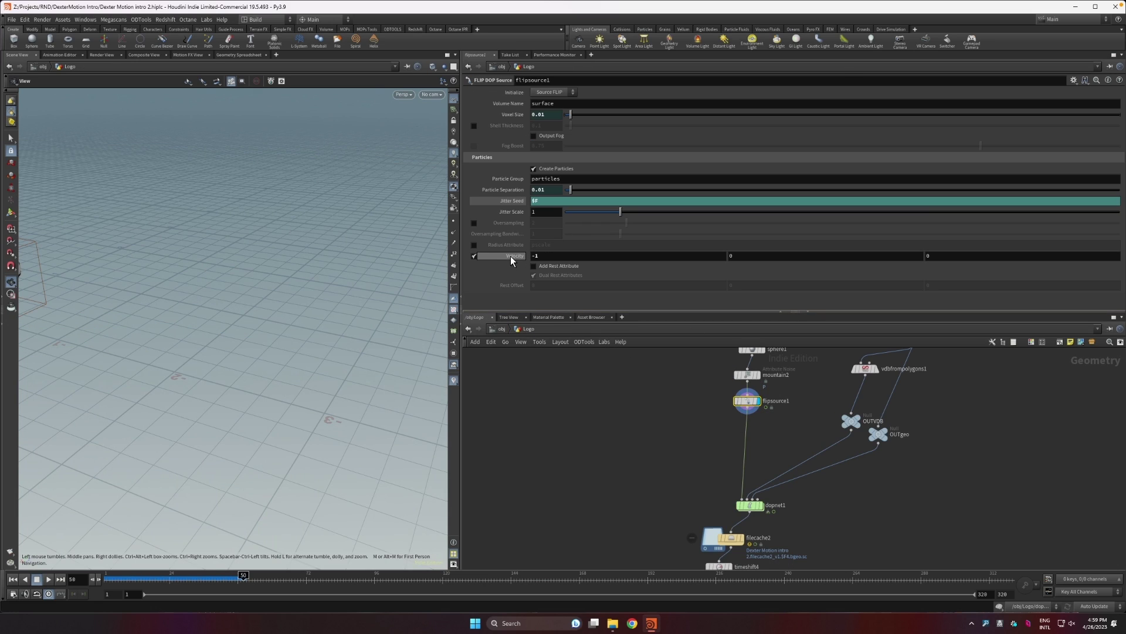
double_click(749, 505)
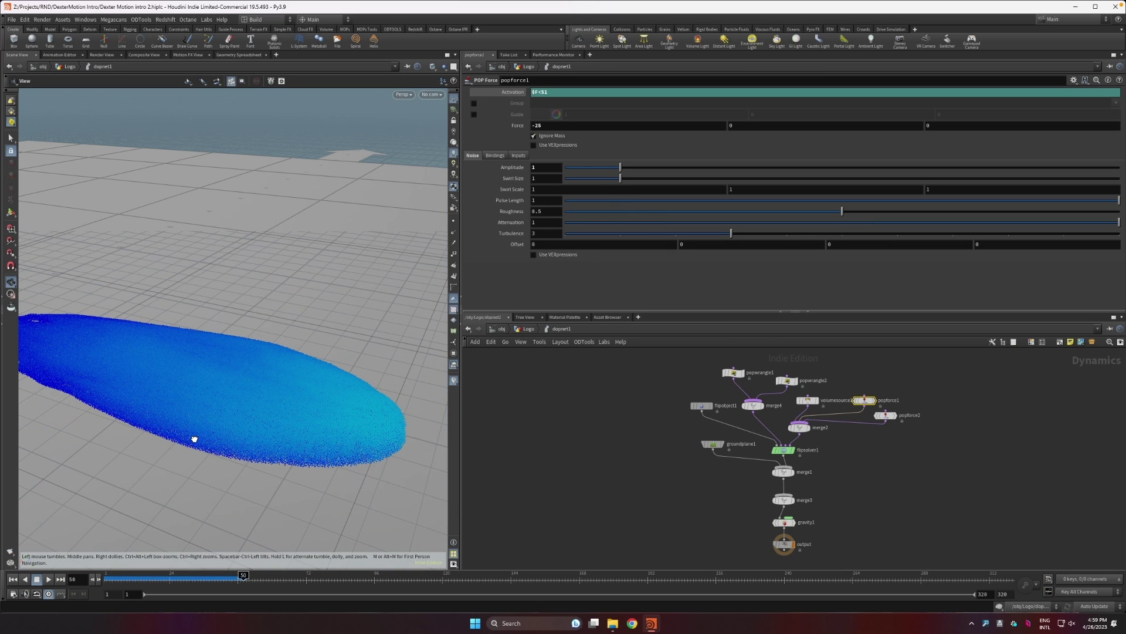
drag(194, 439, 289, 453)
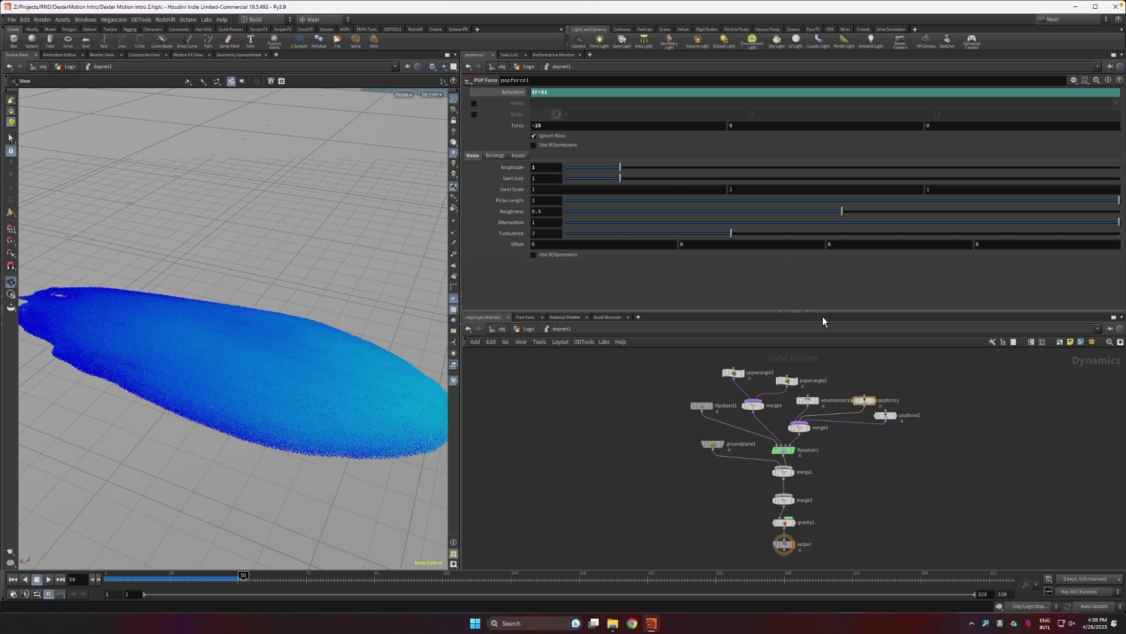
click(883, 415)
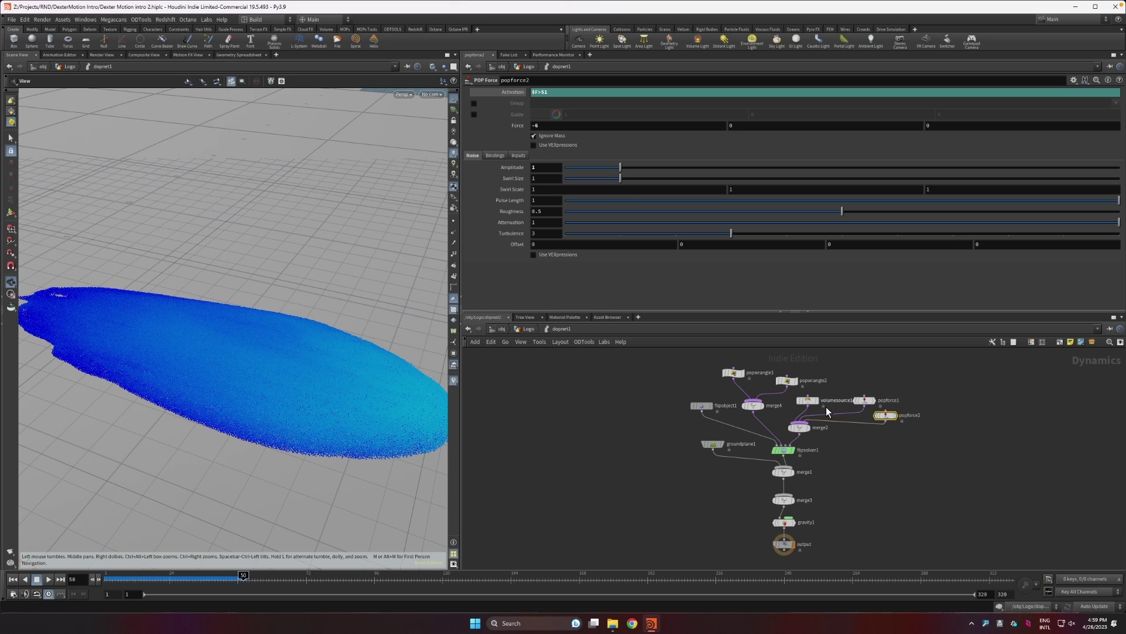
key(ctrl+Up)
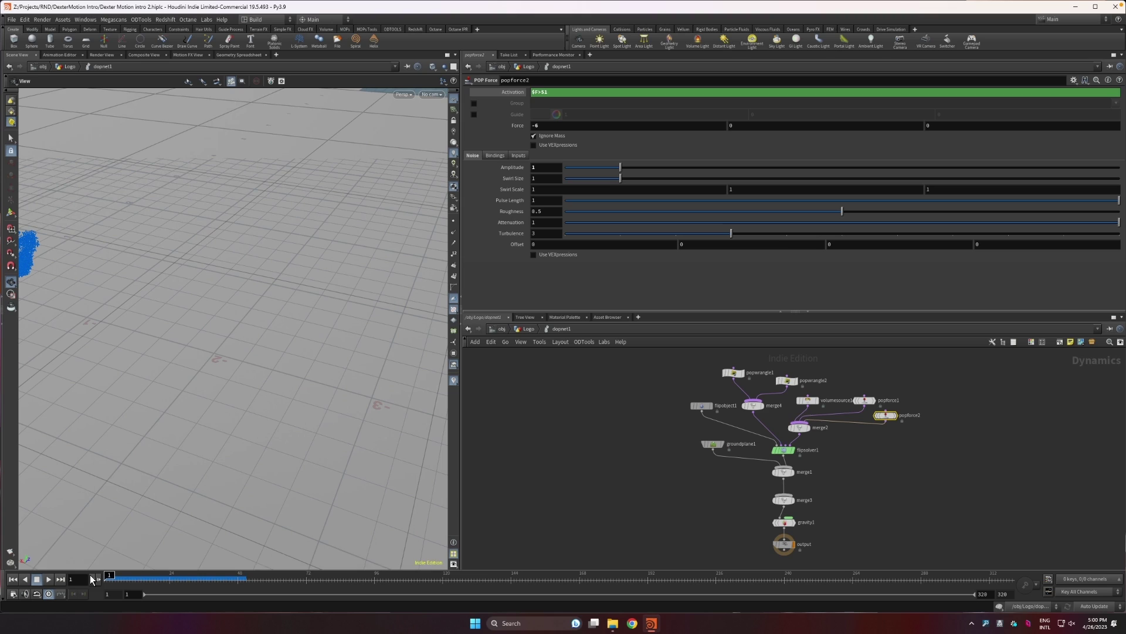
Check the Particle Separation and physical Viscosity of flipobject1.
click(702, 407)
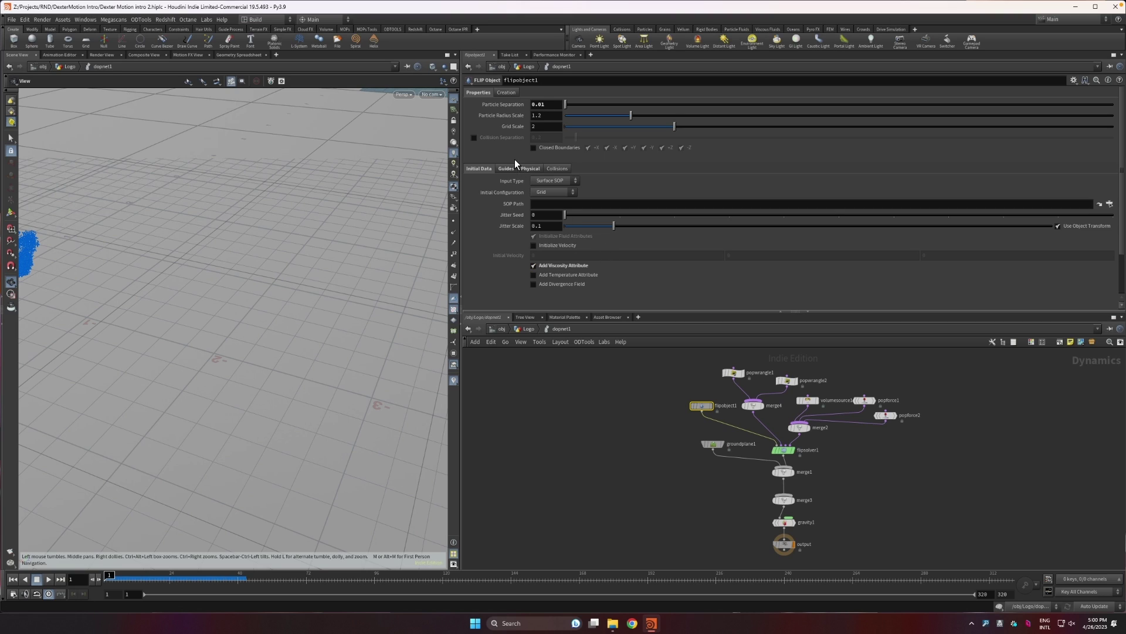
click(529, 167)
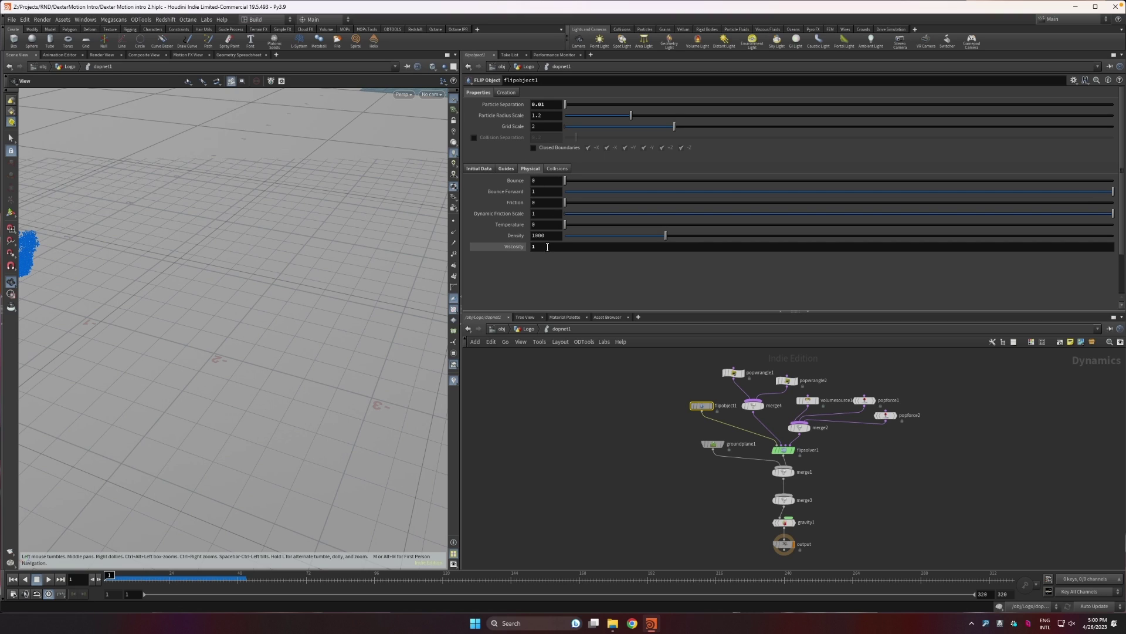
Try the Sprites visualization for the particle guides of flipobject1, and restore Particles.
click(507, 170)
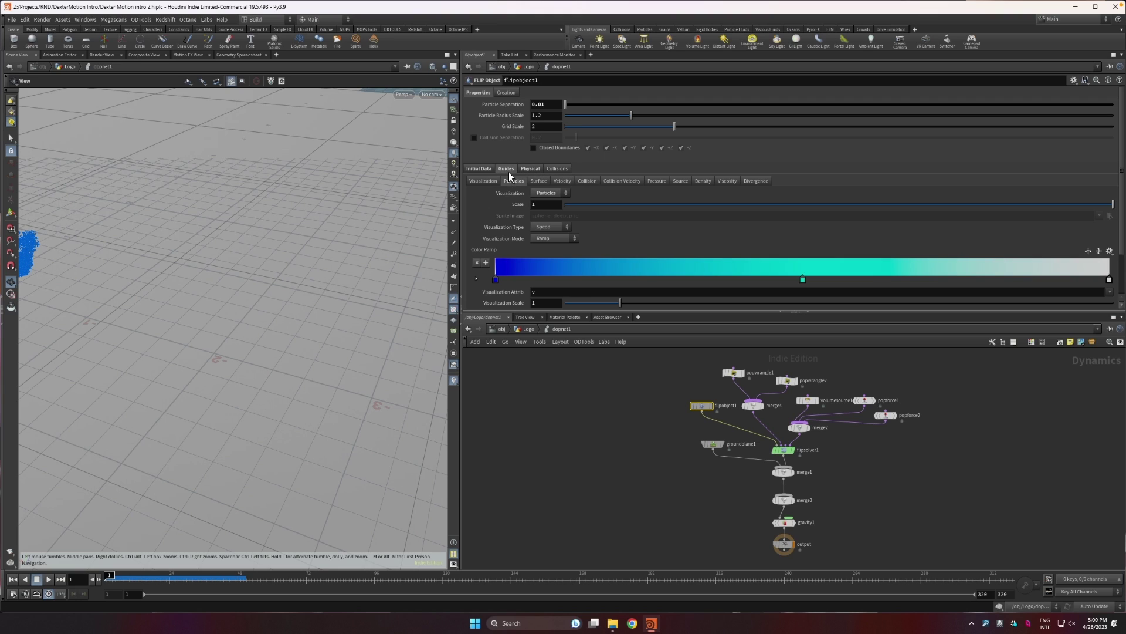
click(551, 193)
click(551, 210)
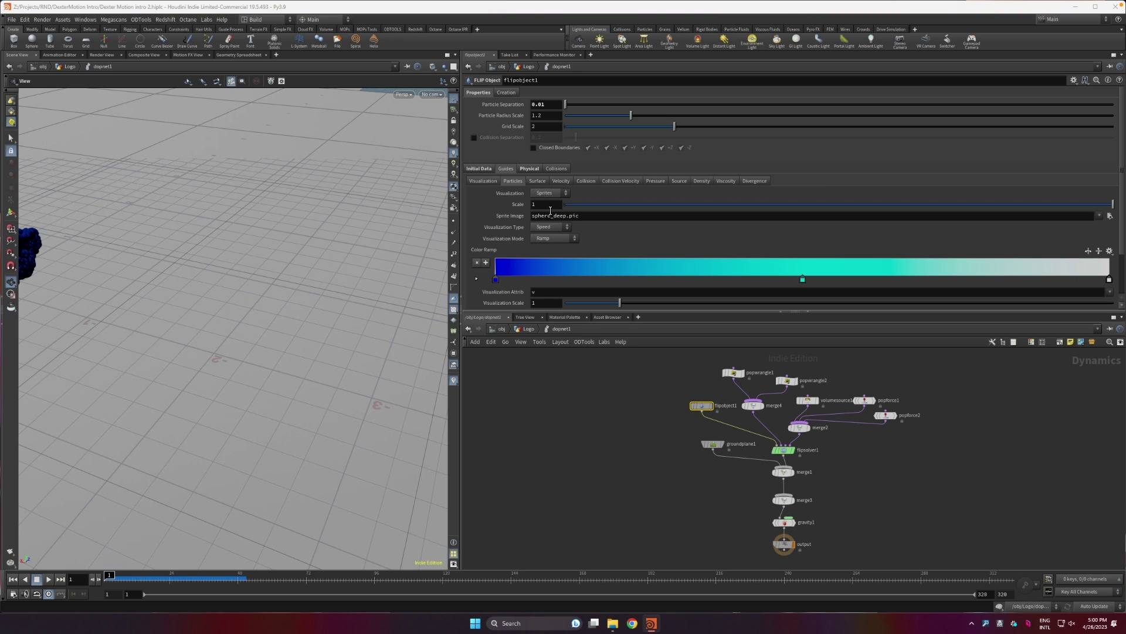
middle_drag(146, 244, 313, 251)
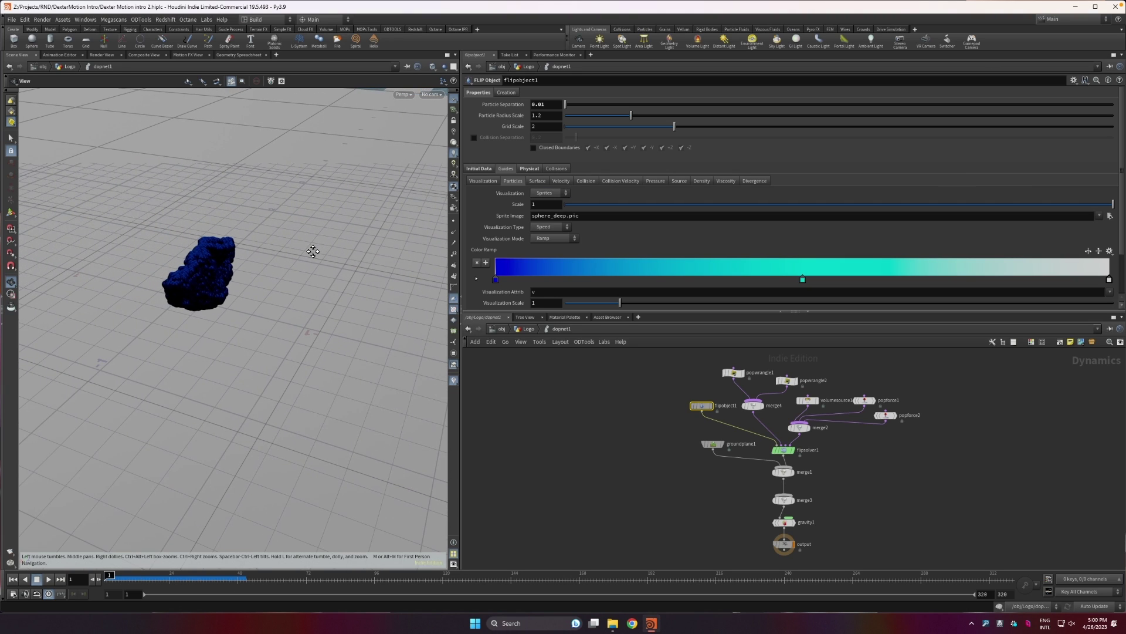
click(544, 193)
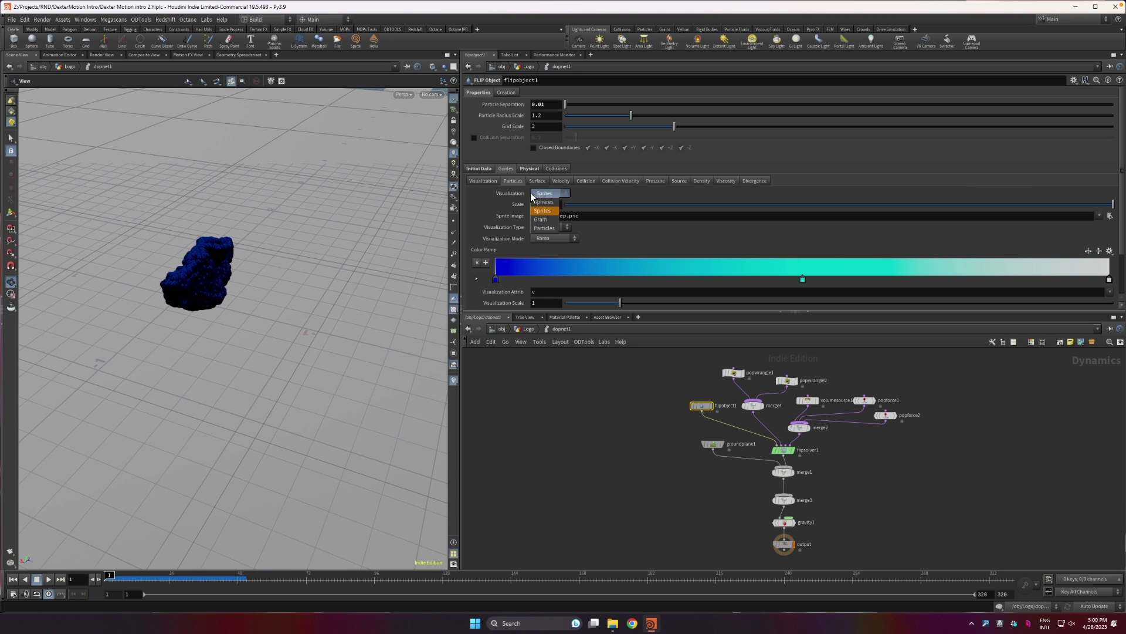
click(539, 229)
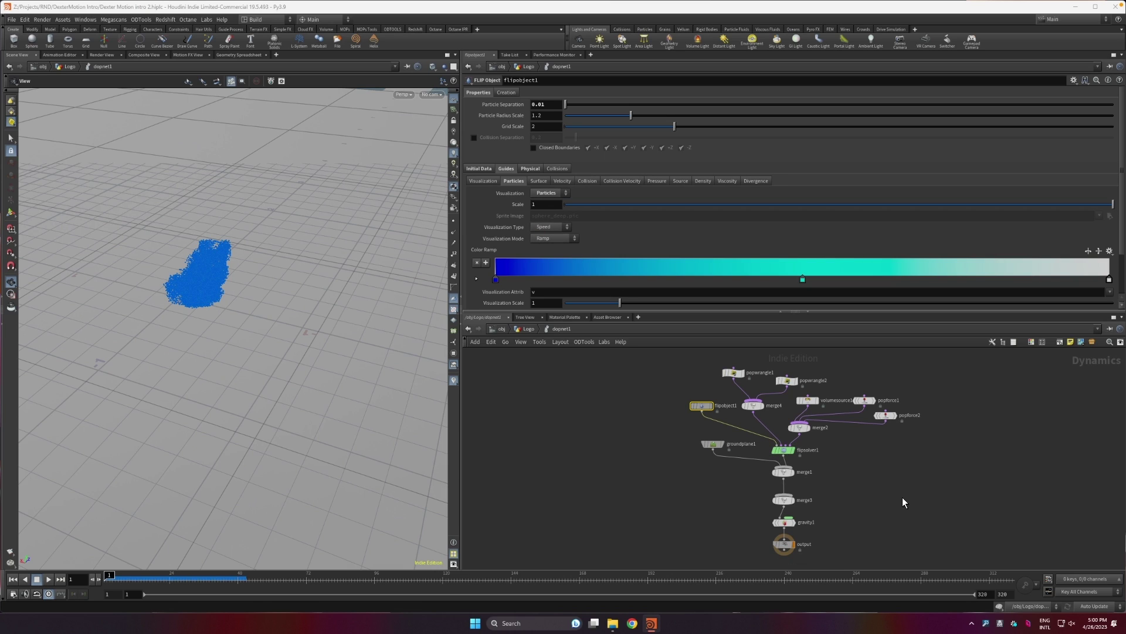
Review the position of groundplane1 and the time scale and substep settings of flipsolver1.
middle_drag(664, 441, 612, 433)
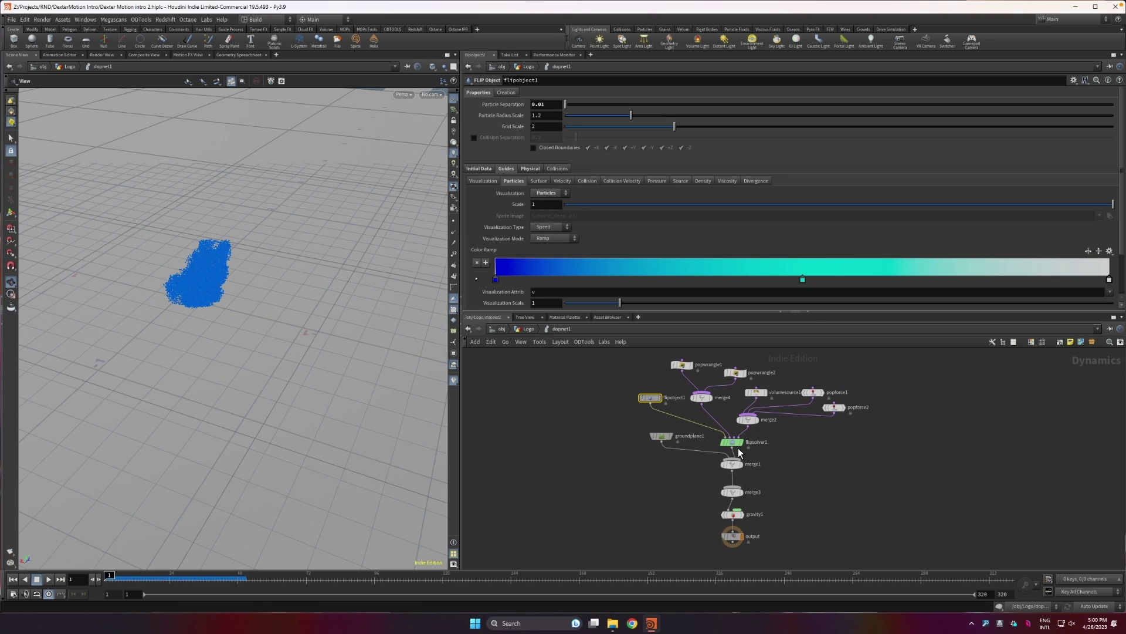
click(663, 437)
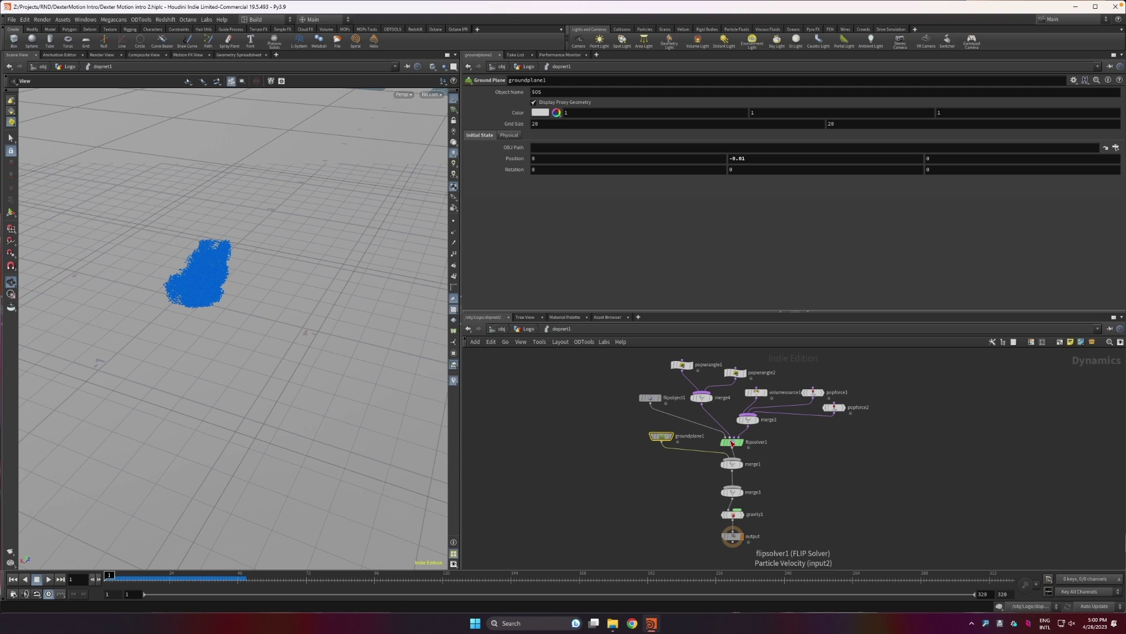
click(731, 444)
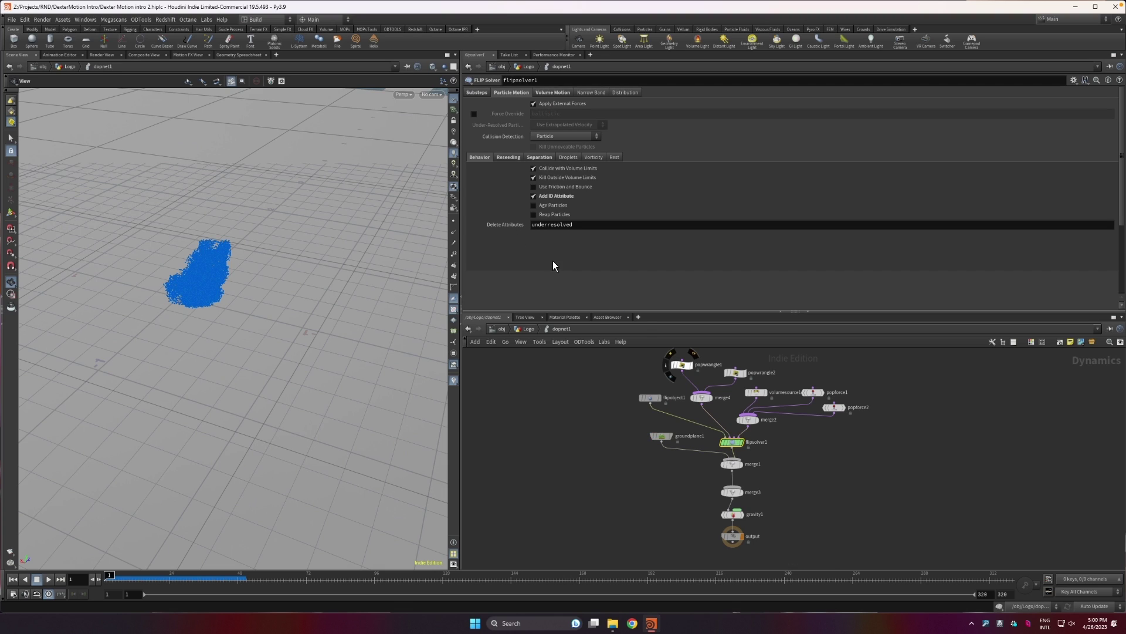
click(475, 93)
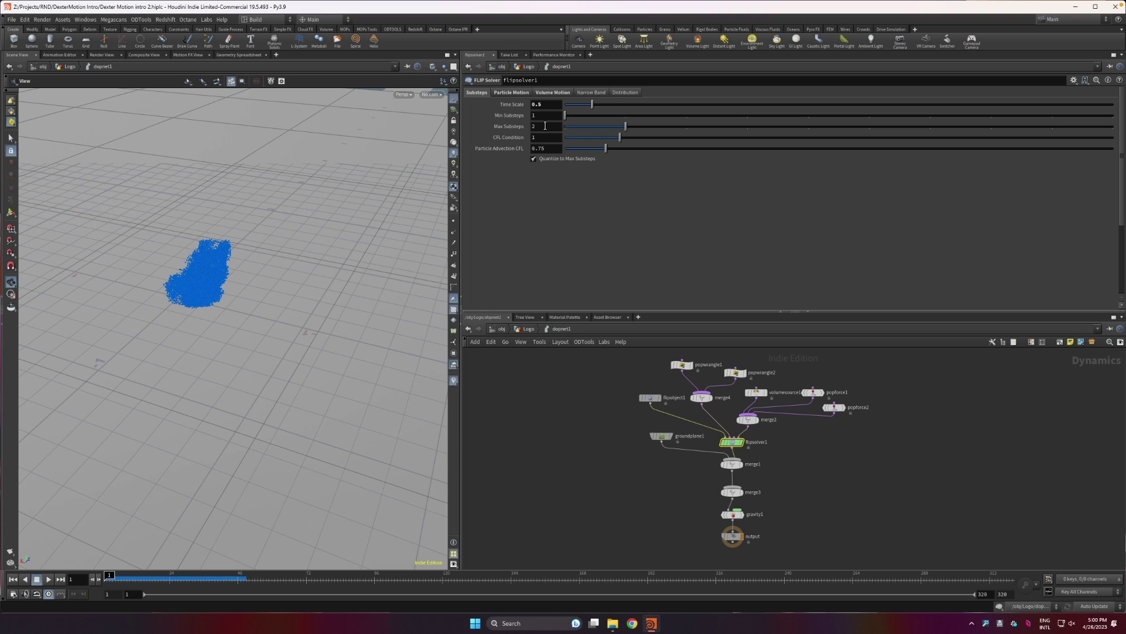
Review the reseeding, particle separation and behavior settings of flipsolver1, including its Add ID Attribute option.
click(523, 95)
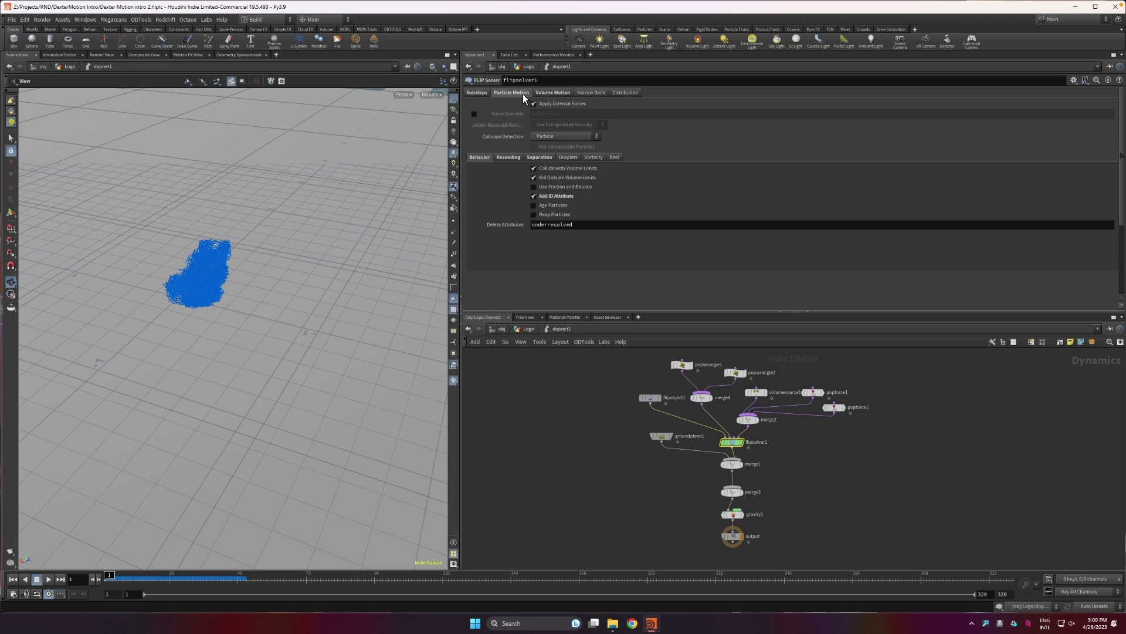
click(512, 155)
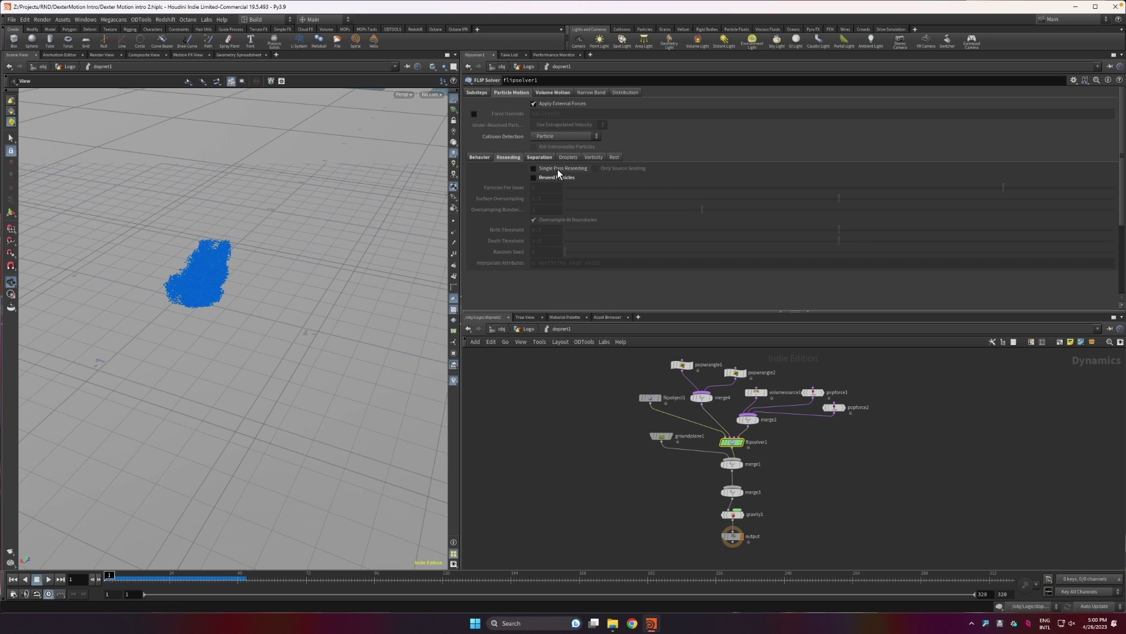
click(539, 157)
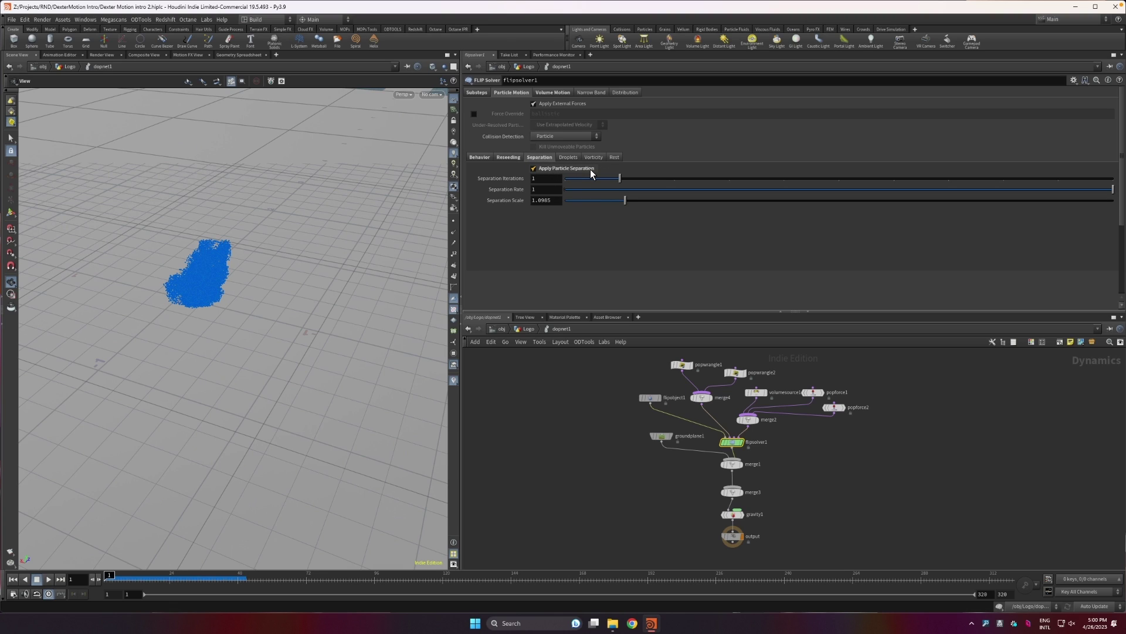
mouse_move(568, 169)
click(478, 158)
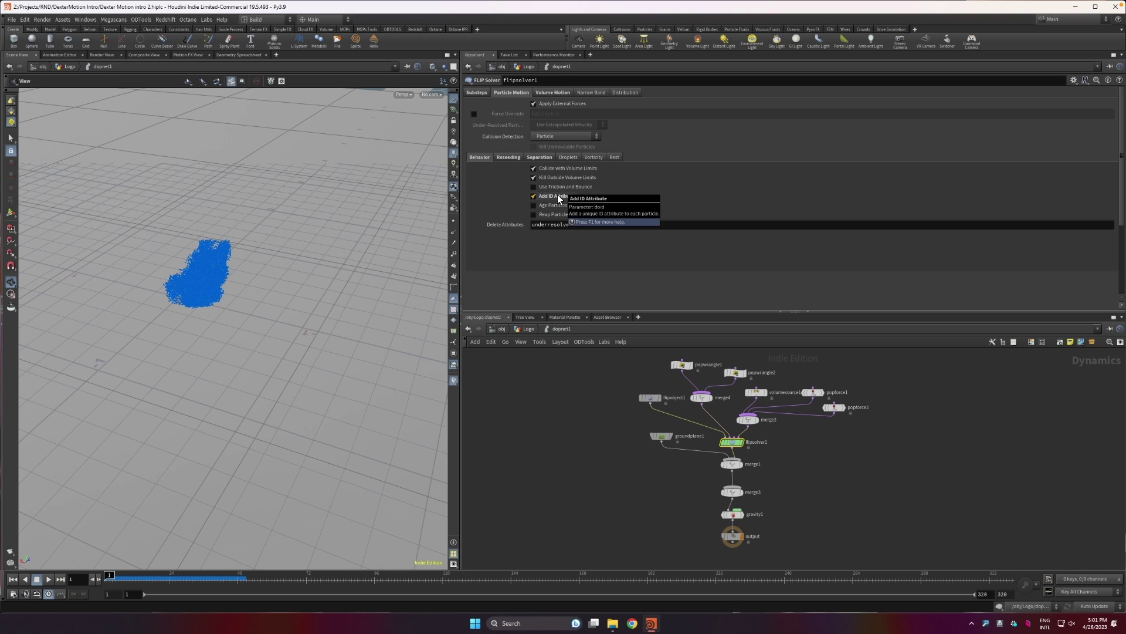
Select APIC (Swirly) as the Velocity Transfer of flipsolver1 and display its viscosity settings.
click(548, 91)
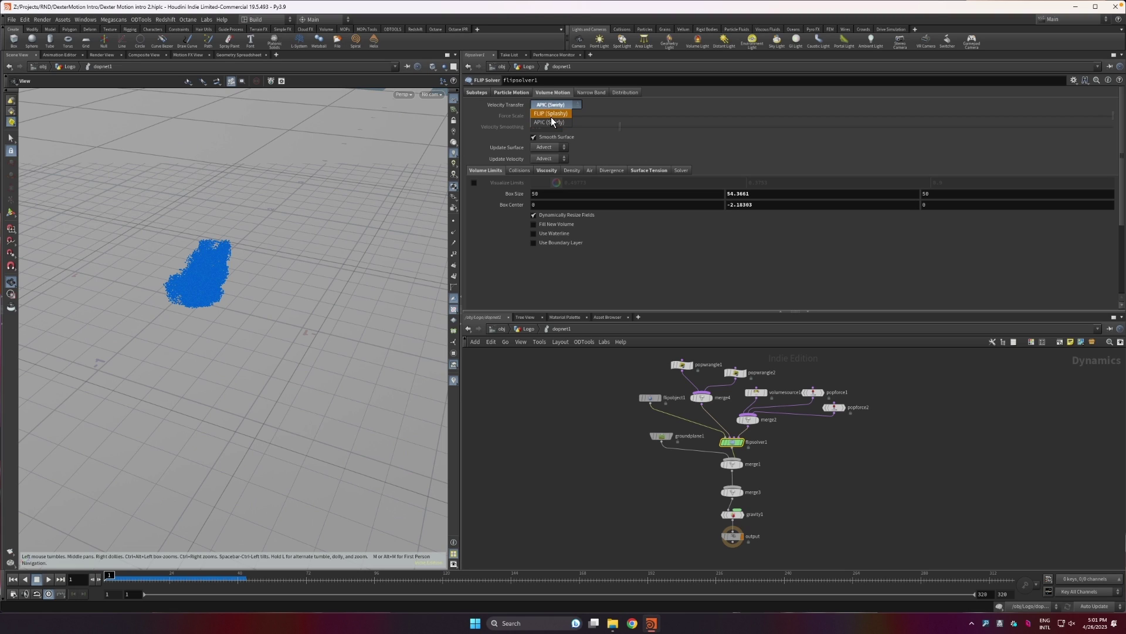
click(551, 125)
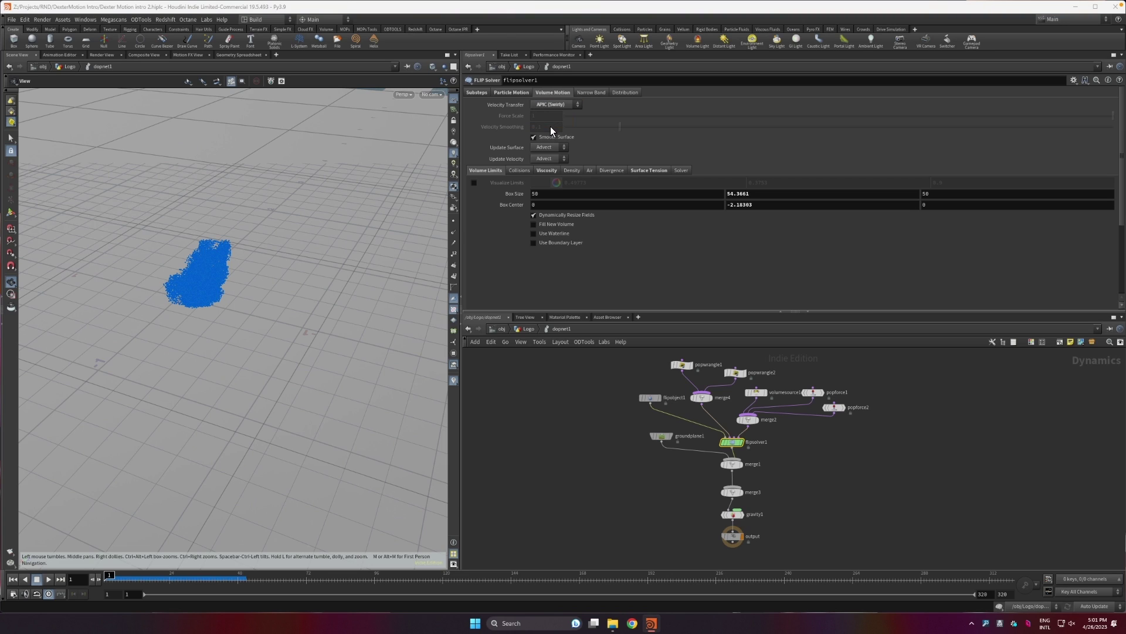
click(546, 171)
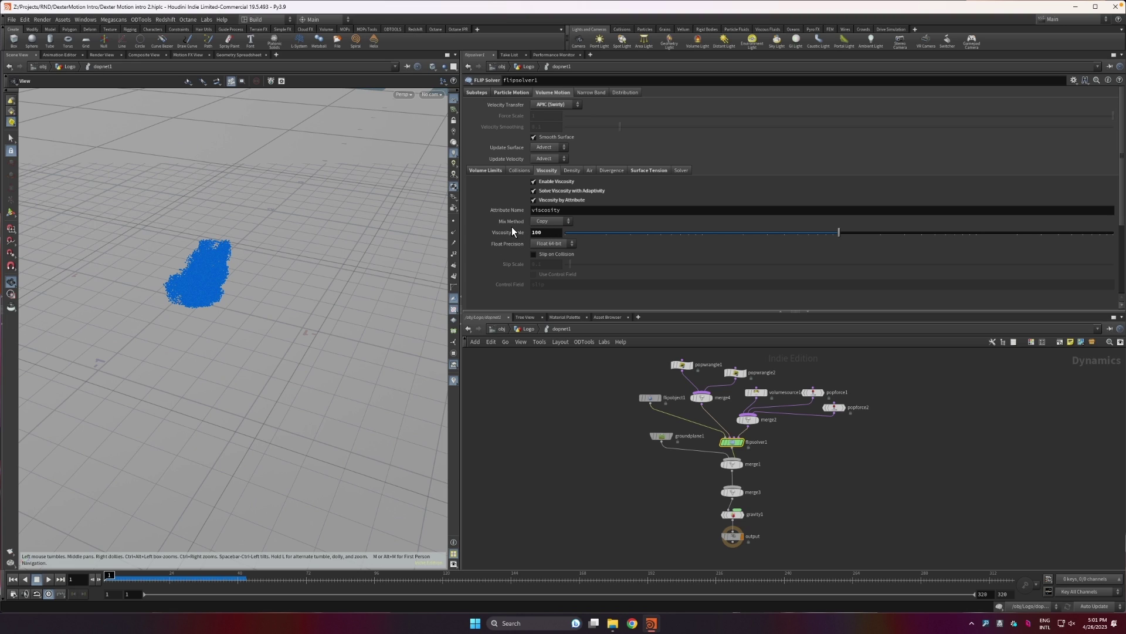
Compare the physical Viscosity of flipobject1 with the Viscosity Scale of flipsolver1.
click(650, 398)
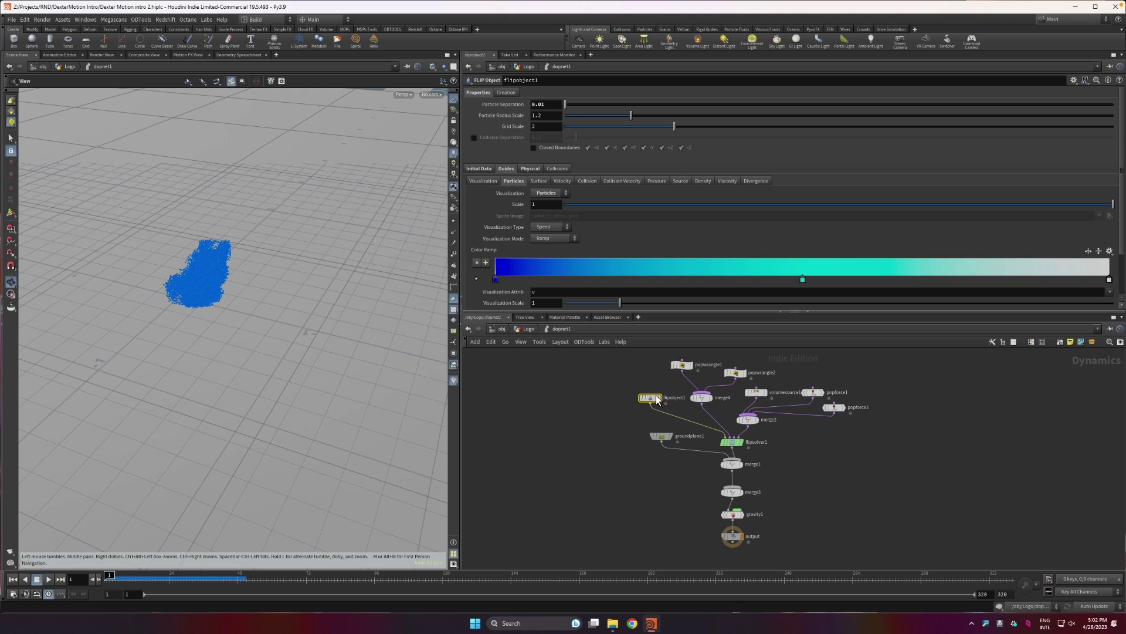
click(531, 168)
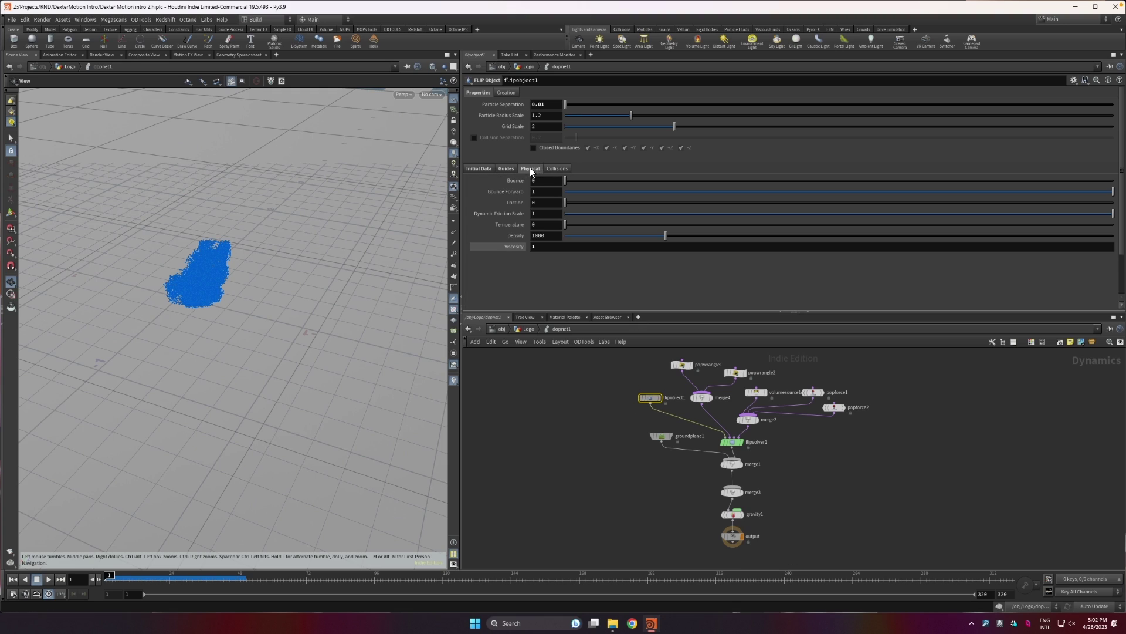
click(731, 442)
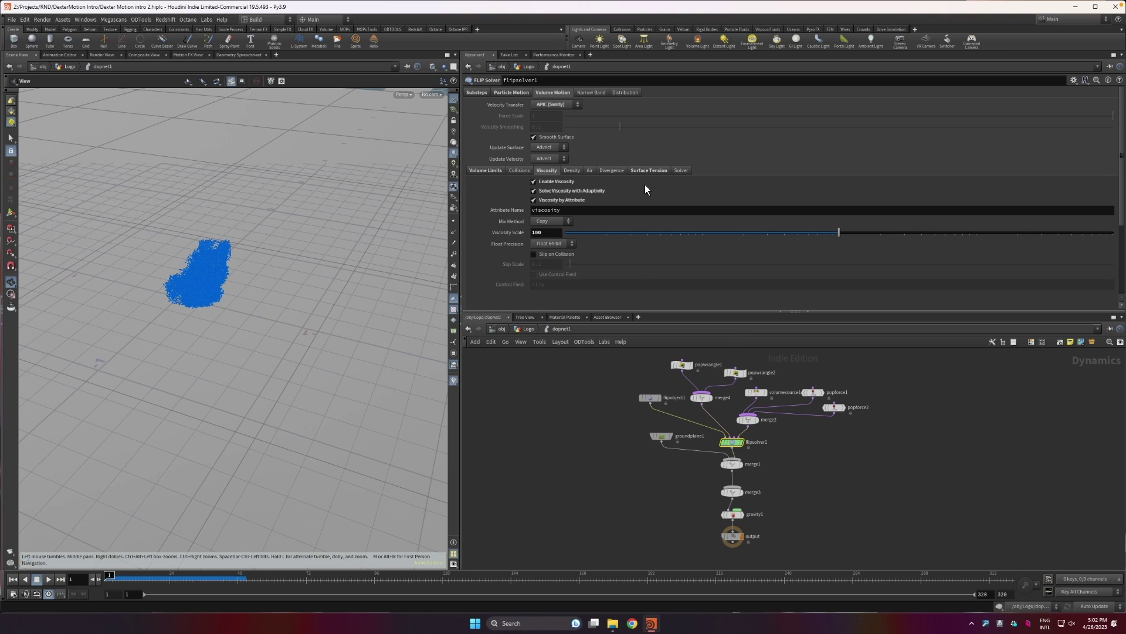
Check the surface tension settings of flipsolver1 and play the simulation from frame 1 in a lower-angle view.
click(651, 170)
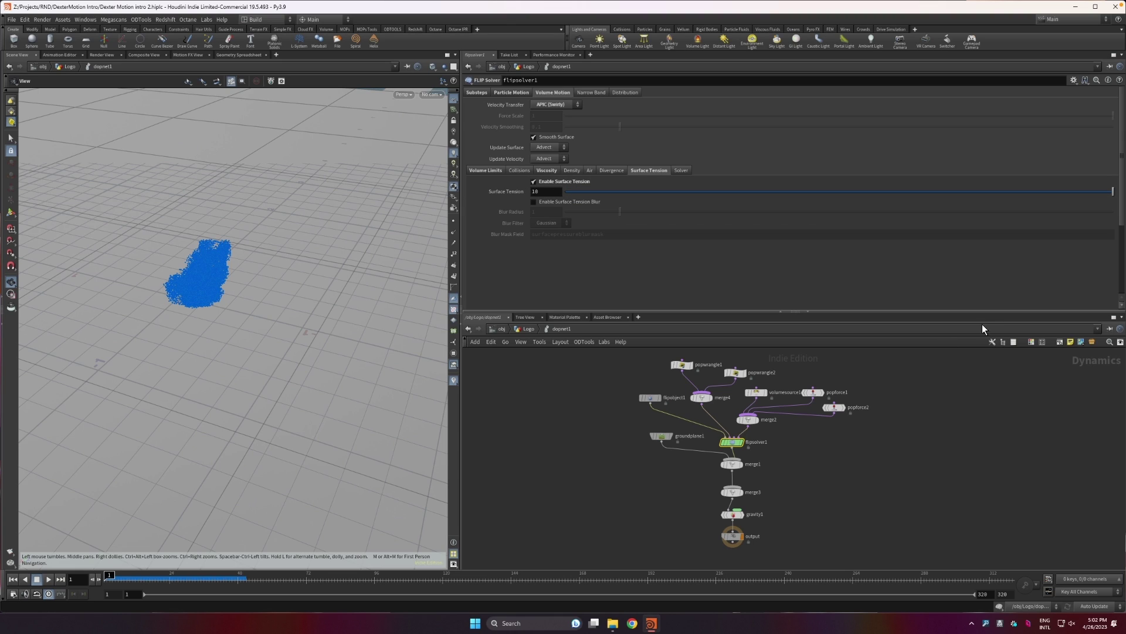
drag(294, 352, 158, 463)
click(48, 579)
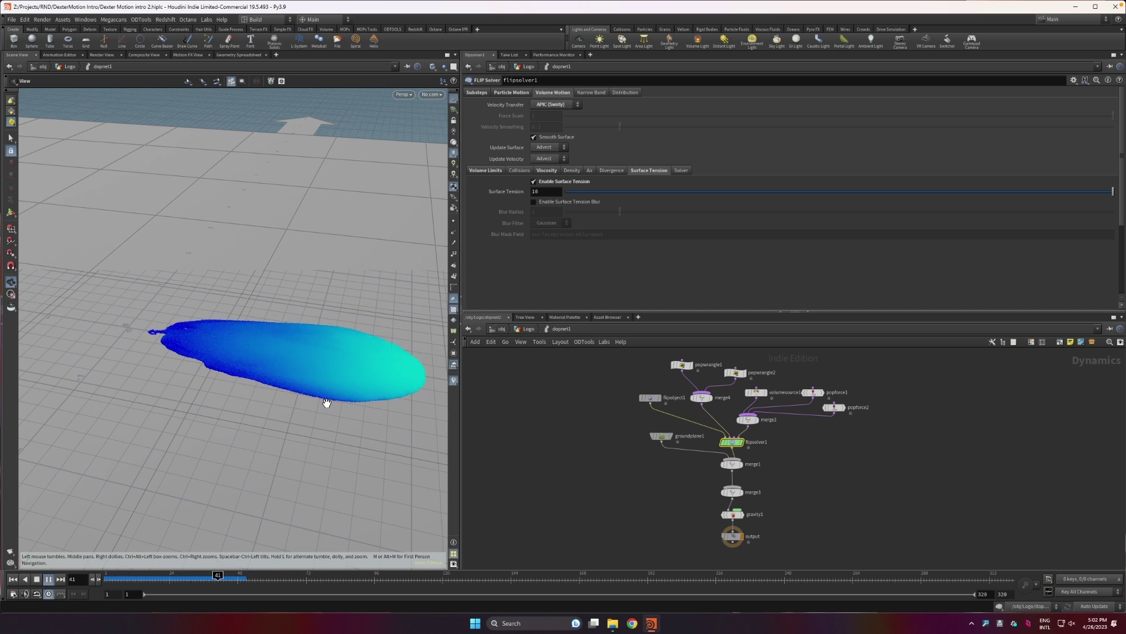
Stop the simulation playback at frame 69 and inspect the fluid from a higher angle.
drag(327, 402, 253, 397)
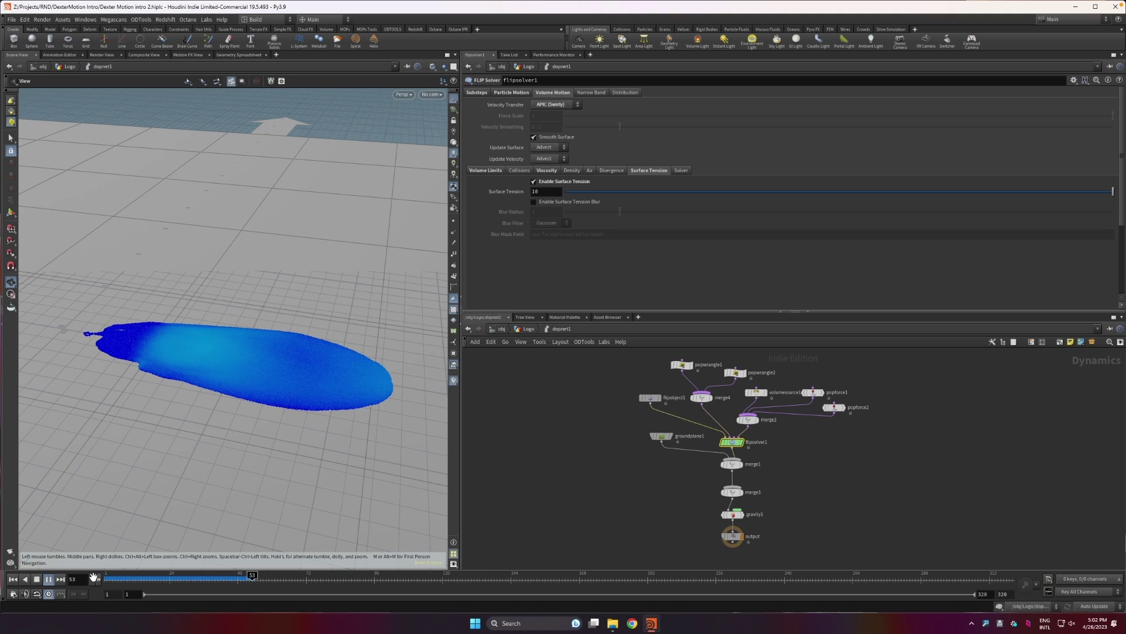
click(36, 580)
drag(390, 382, 277, 364)
drag(389, 397, 376, 398)
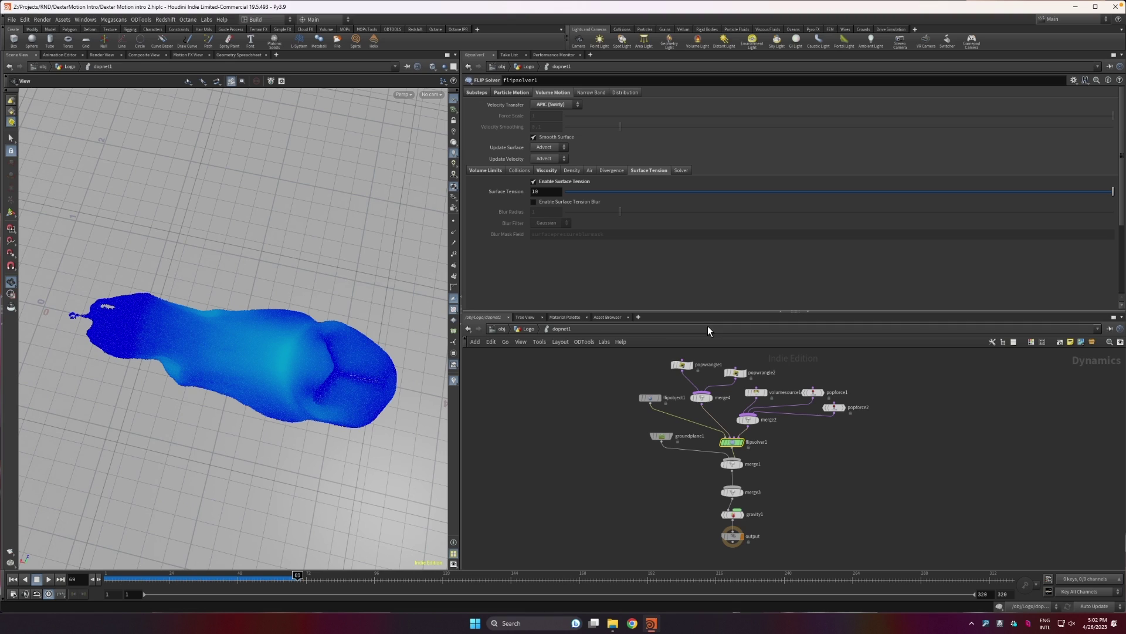
Review the VEX code of popwrangle1 and popwrangle2, highlighting the v@force attribute in popwrangle1.
click(681, 366)
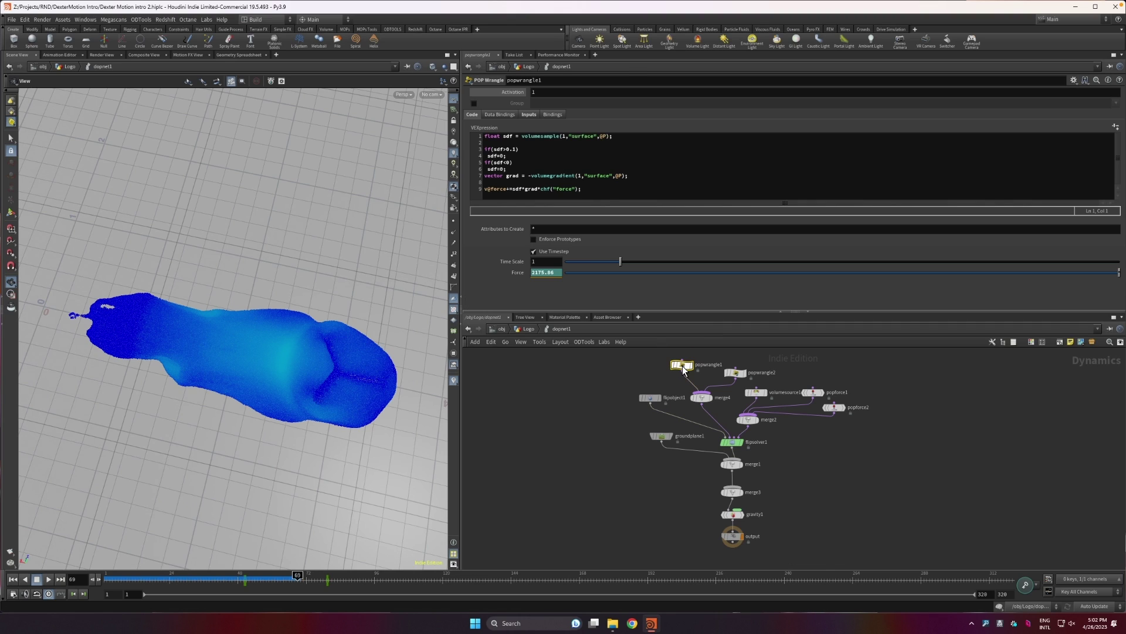
click(737, 376)
drag(685, 365, 685, 374)
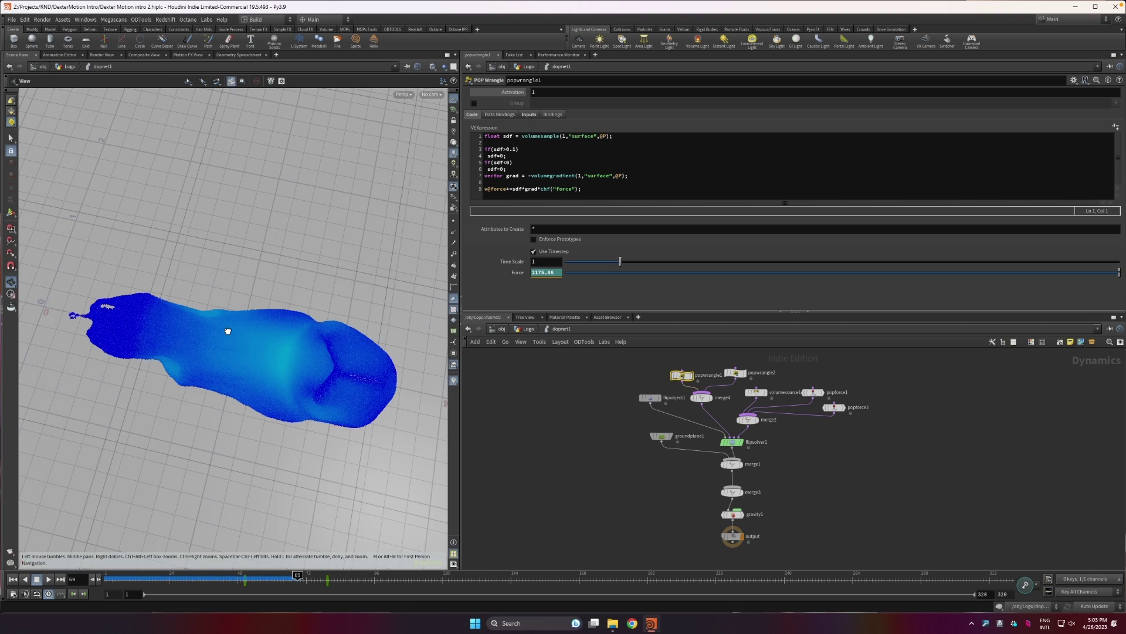
drag(226, 327, 235, 314)
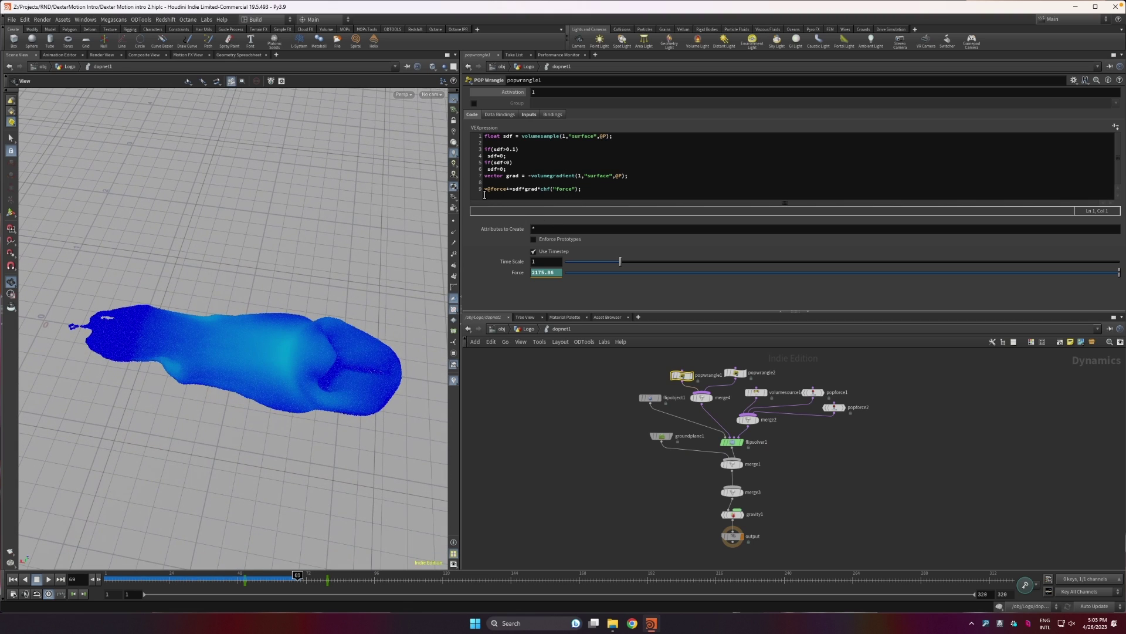
drag(485, 195, 505, 193)
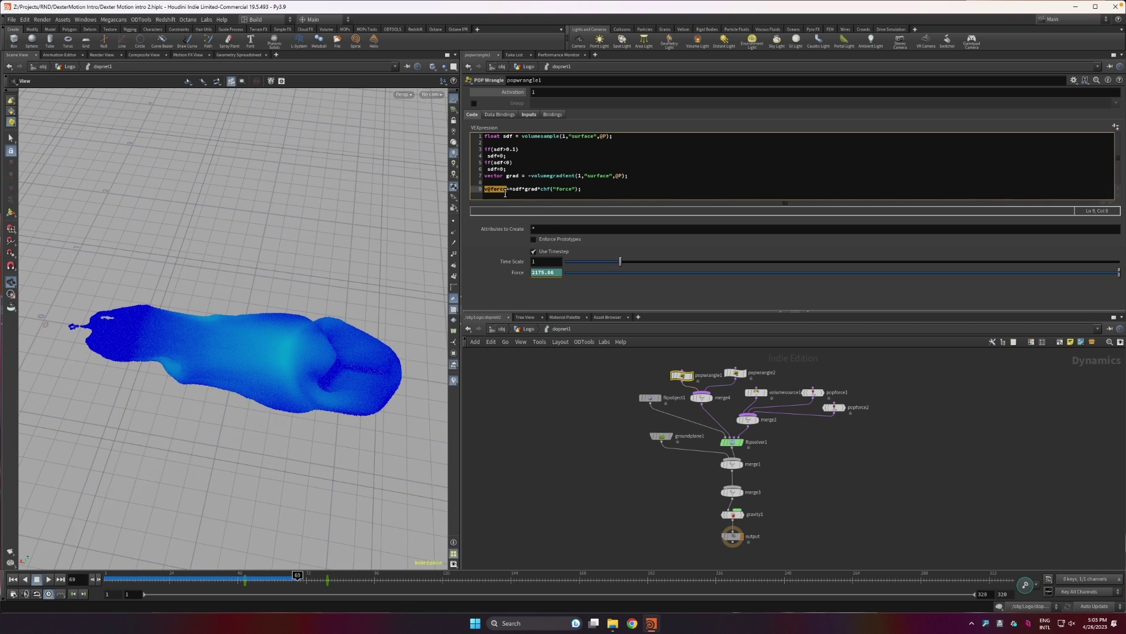
click(734, 371)
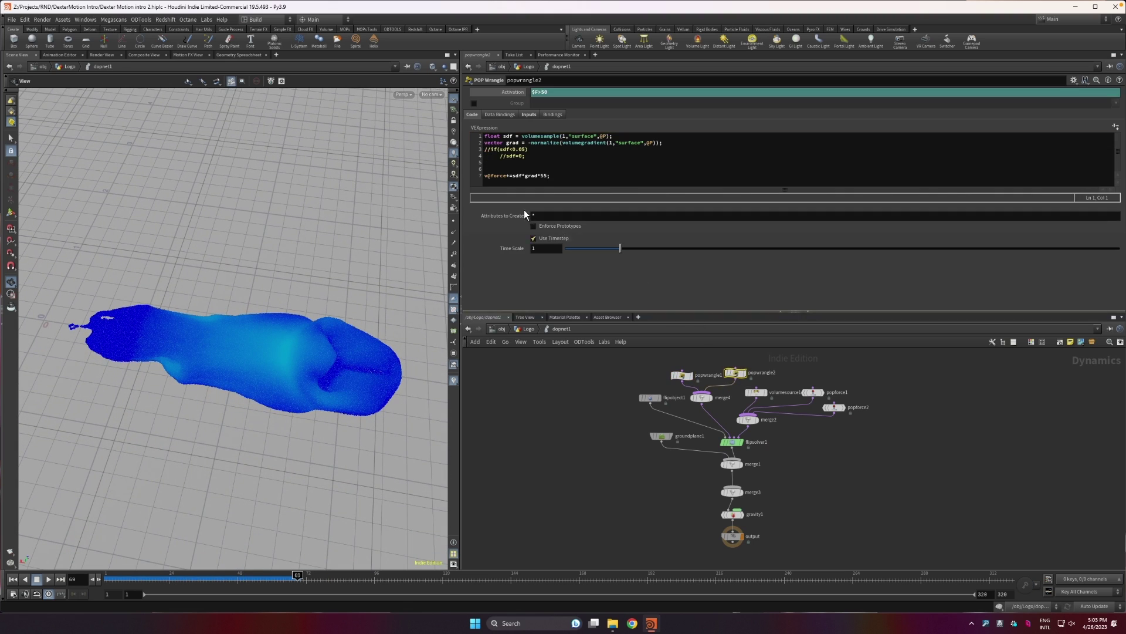
mouse_move(733, 443)
Trace popwrangle1's Second Context Geometry input back to OUTVDB and vdbfrompolygons1 in the Logo network.
click(681, 375)
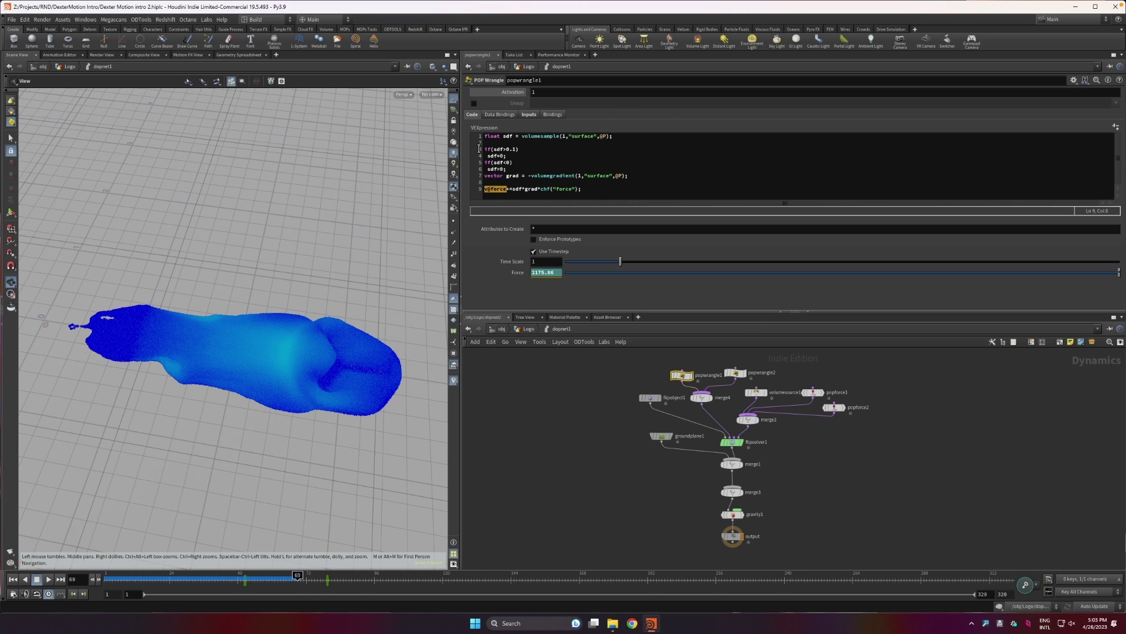
click(528, 114)
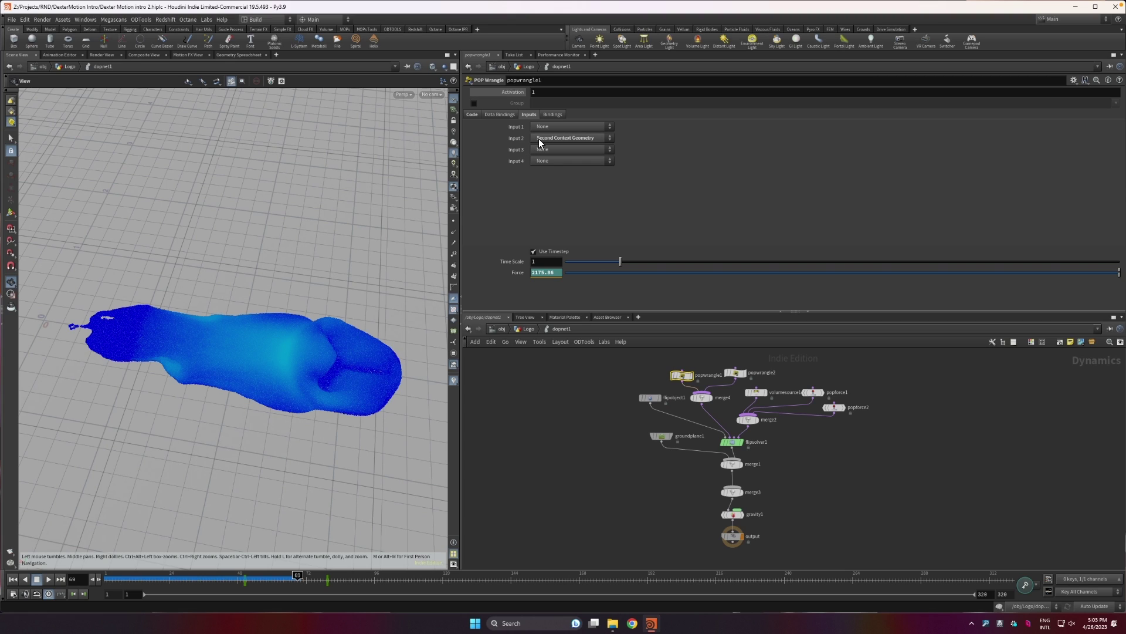
click(522, 329)
click(522, 332)
click(515, 330)
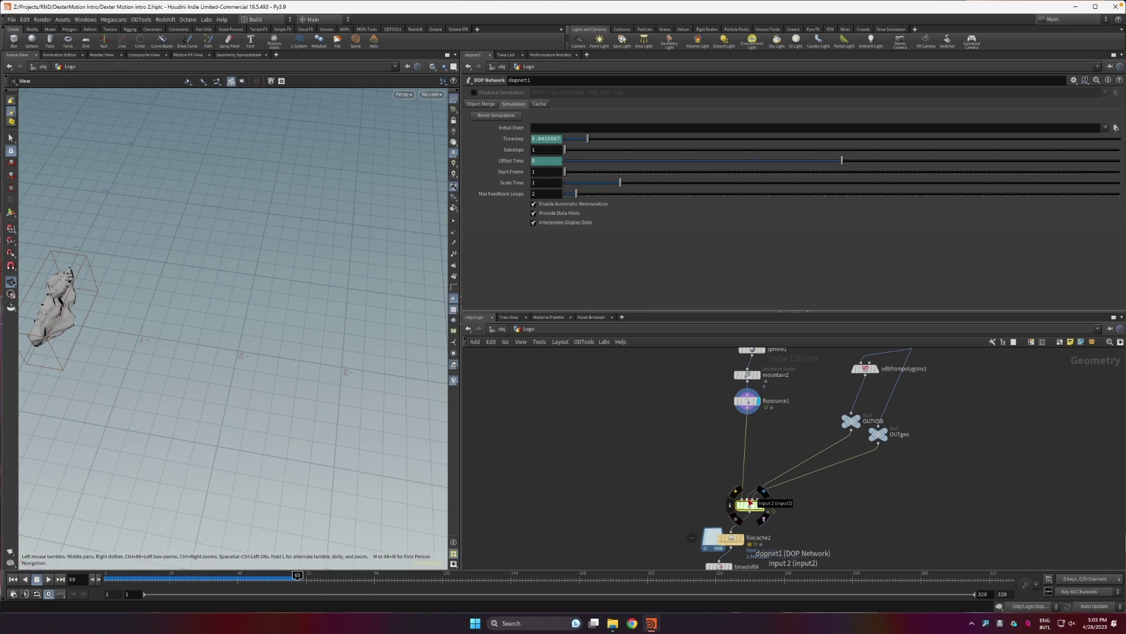
drag(847, 424, 822, 419)
click(864, 370)
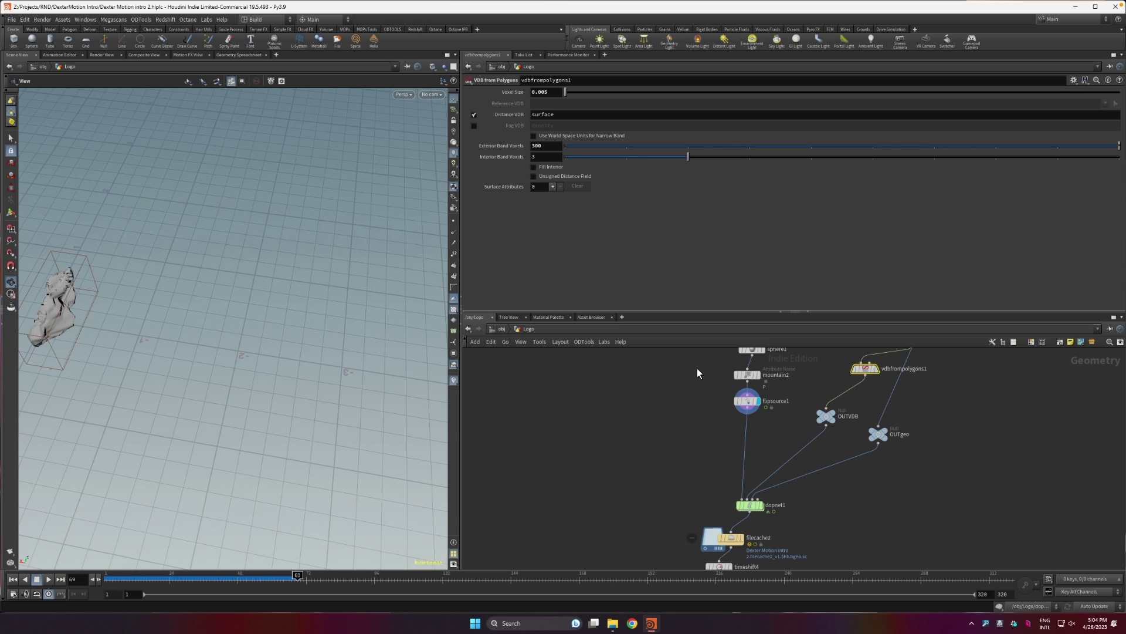
Go back inside dopnet1 and display the VEXpression code of popwrangle1.
click(752, 506)
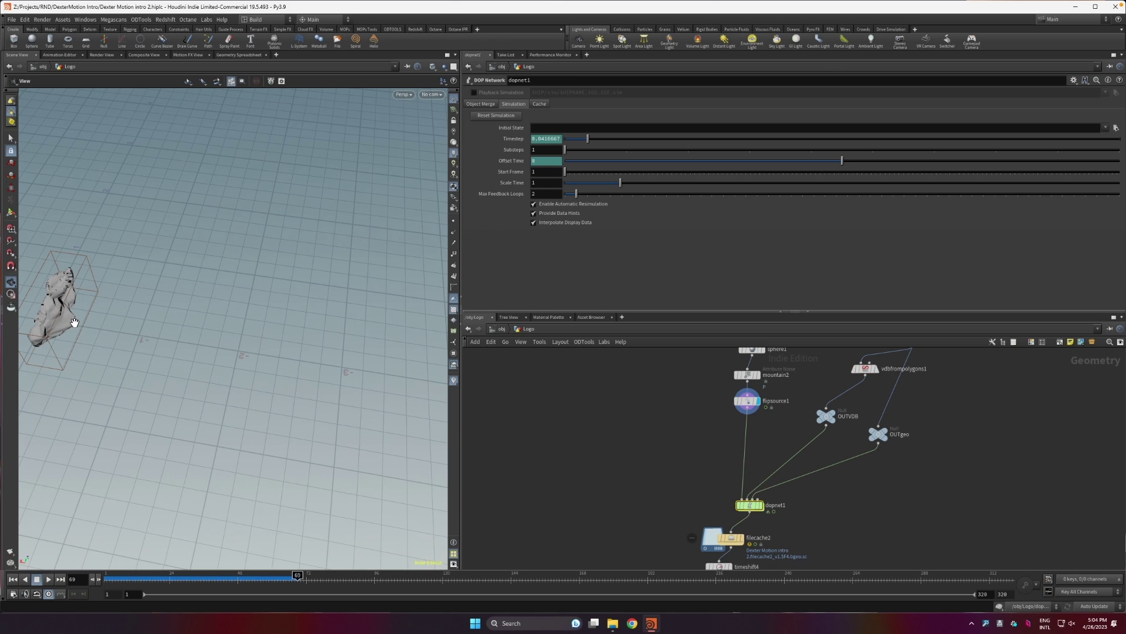
middle_drag(102, 335, 153, 333)
drag(153, 333, 393, 399)
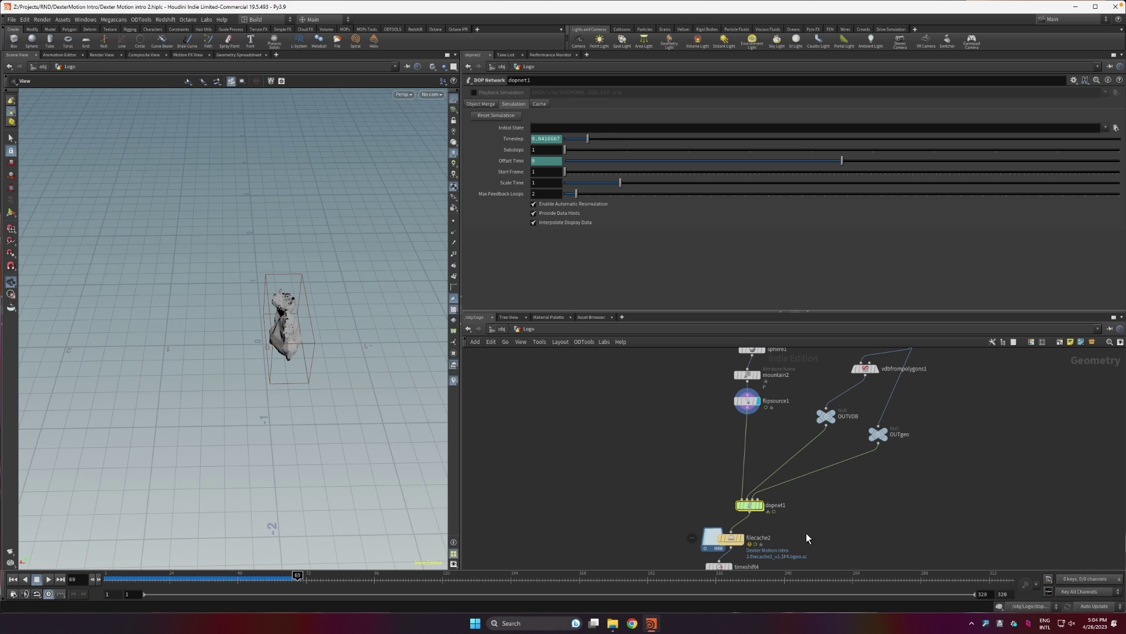
double_click(753, 508)
drag(364, 296, 289, 355)
click(471, 114)
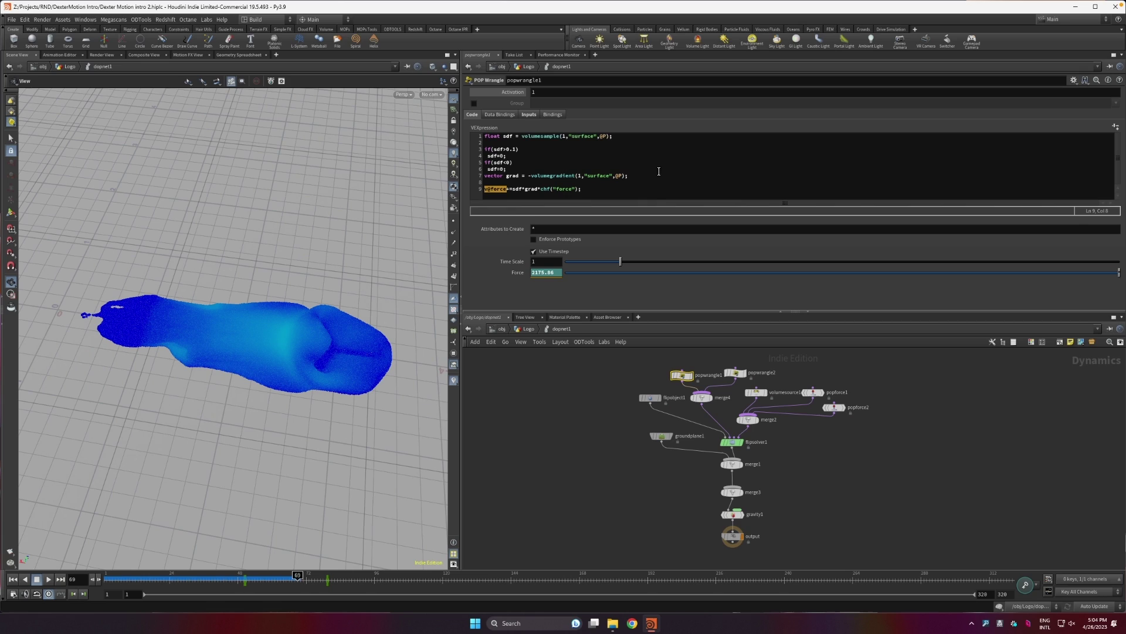
Highlight the sdf variable and its volumesample expression in the first line of popwrangle1's code.
drag(653, 143, 461, 134)
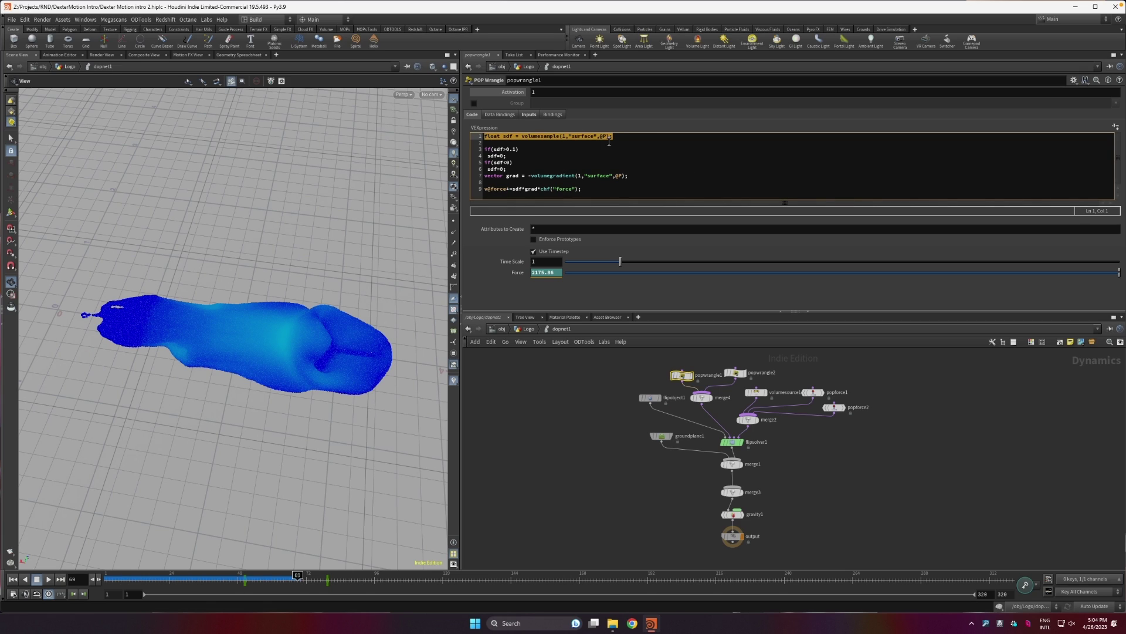
click(519, 136)
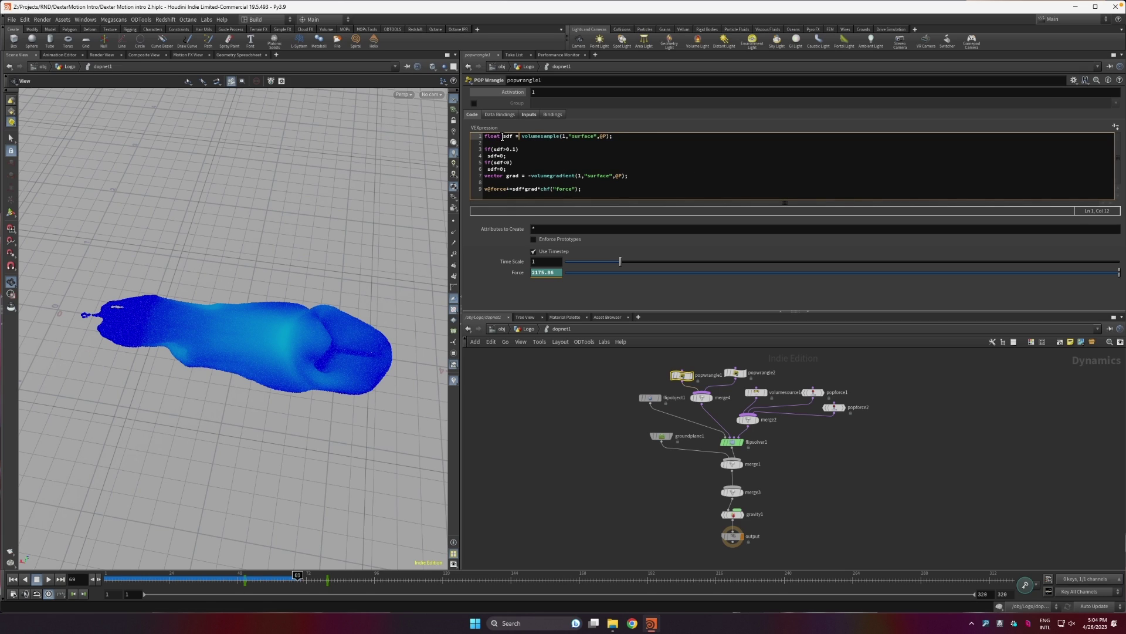
drag(504, 137, 513, 138)
click(517, 136)
key(shift+End)
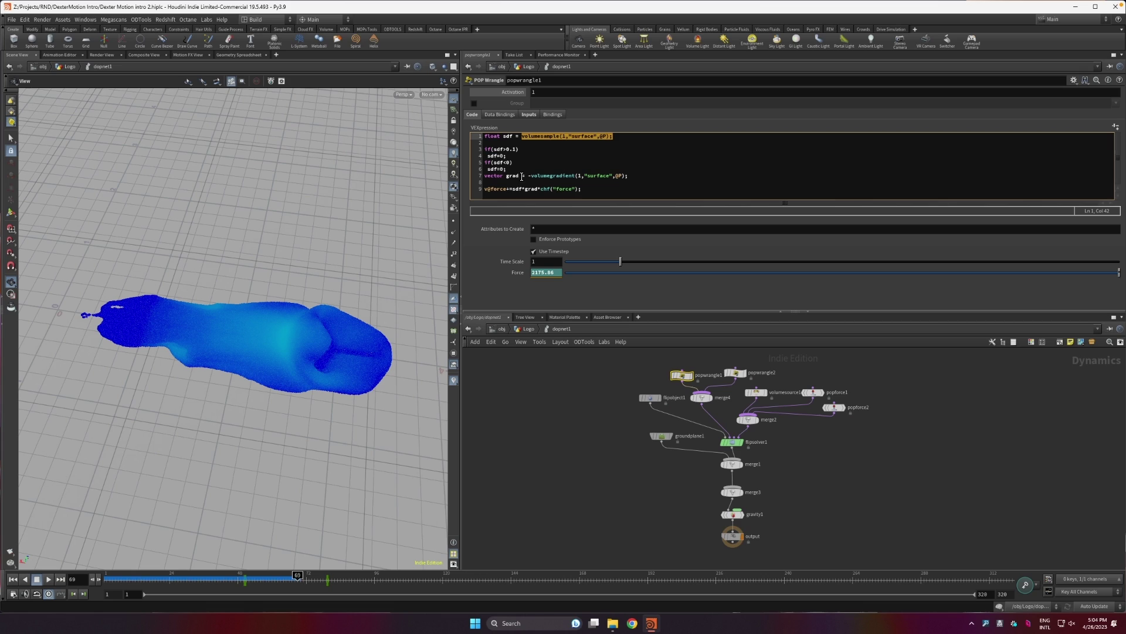
Examine the negated volumegradient expression in popwrangle1 and the use of grad in the v@force line.
drag(527, 176, 625, 179)
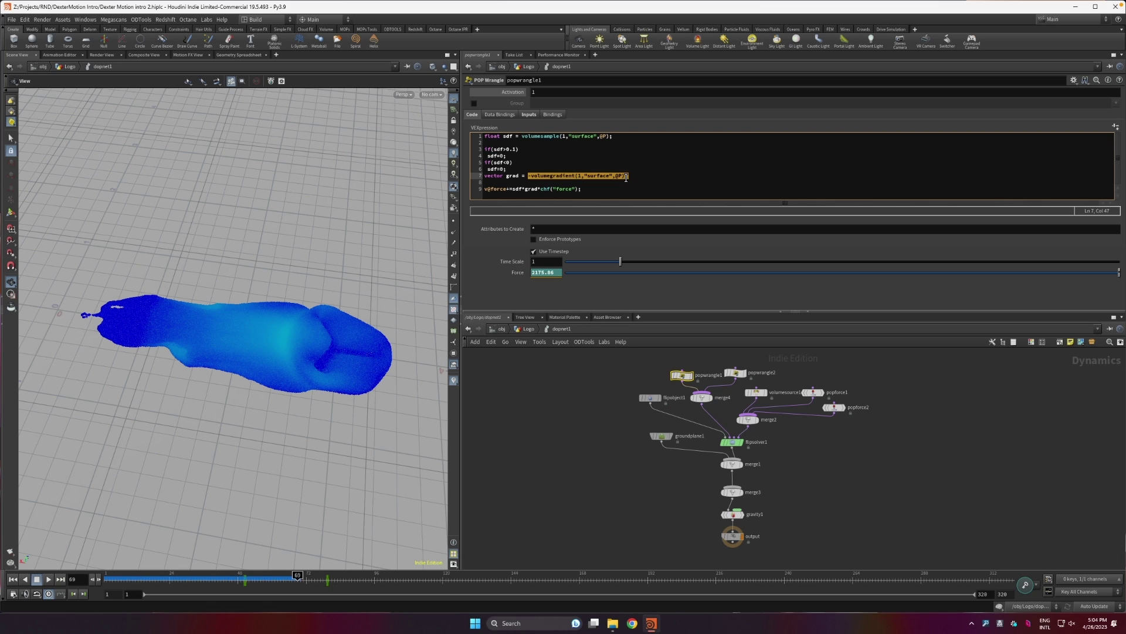
click(585, 317)
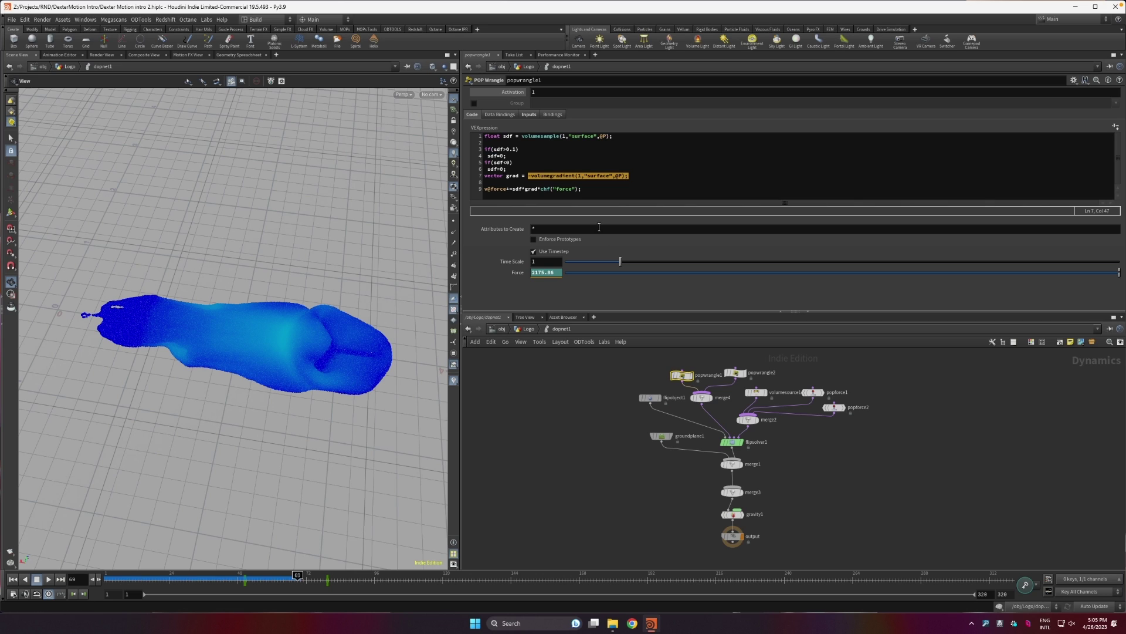
click(555, 176)
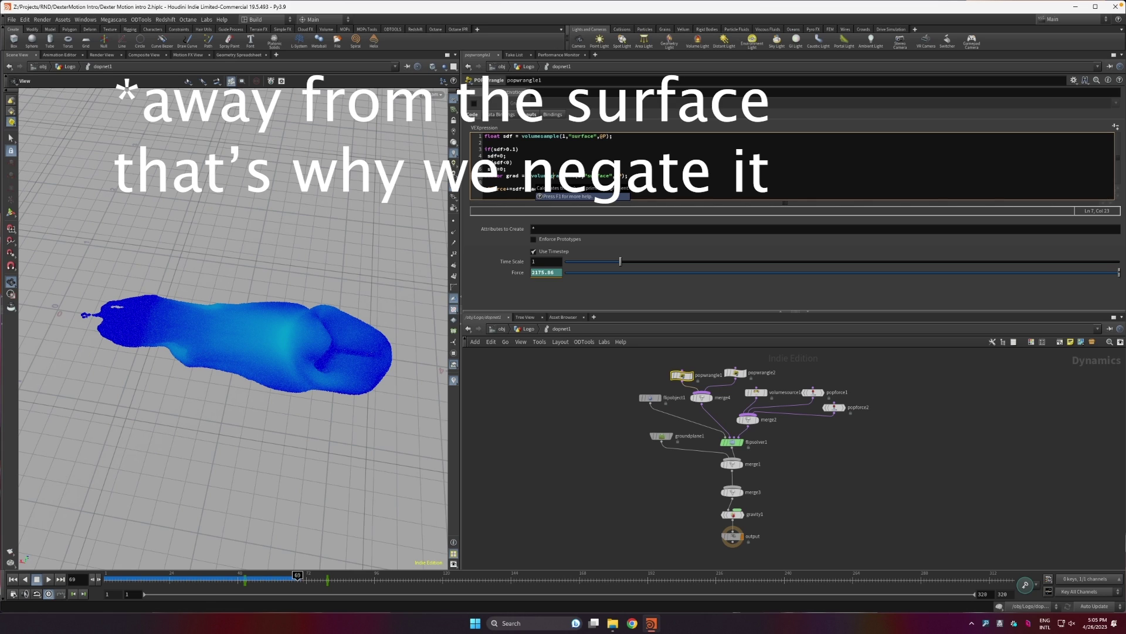
click(524, 189)
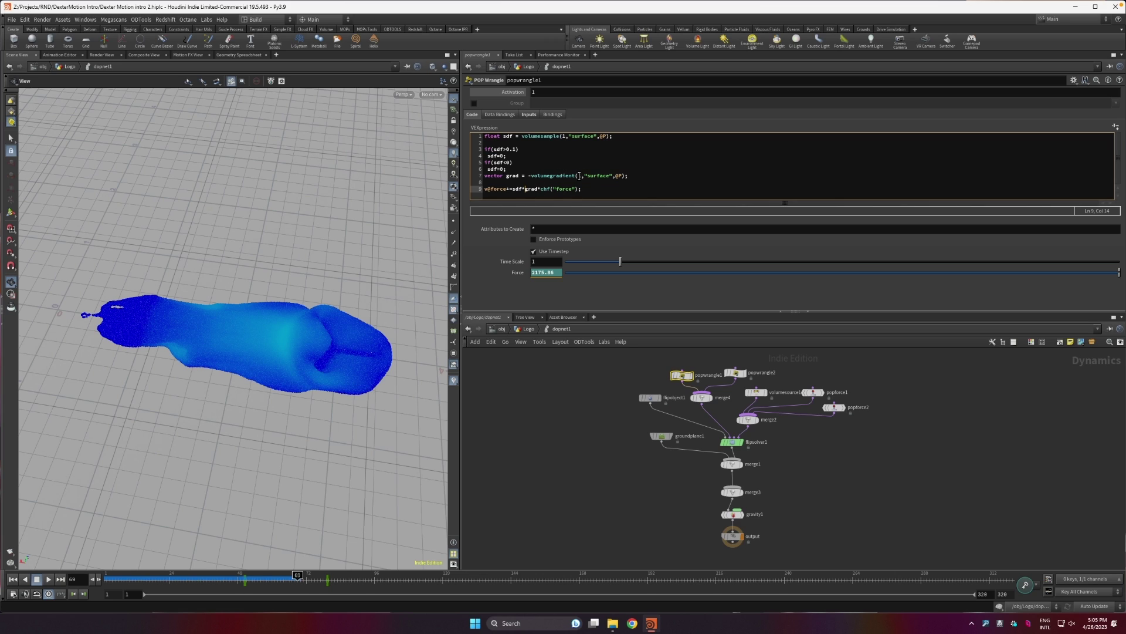
Remove the minus sign before volumegradient in popwrangle1 and put it back.
click(533, 176)
key(BackSpace)
text(-)
click(536, 189)
Examine the if(sdf>0.1) and if(sdf<0) conditions that set sdf to 0 in popwrangle1.
click(589, 149)
drag(680, 375, 672, 374)
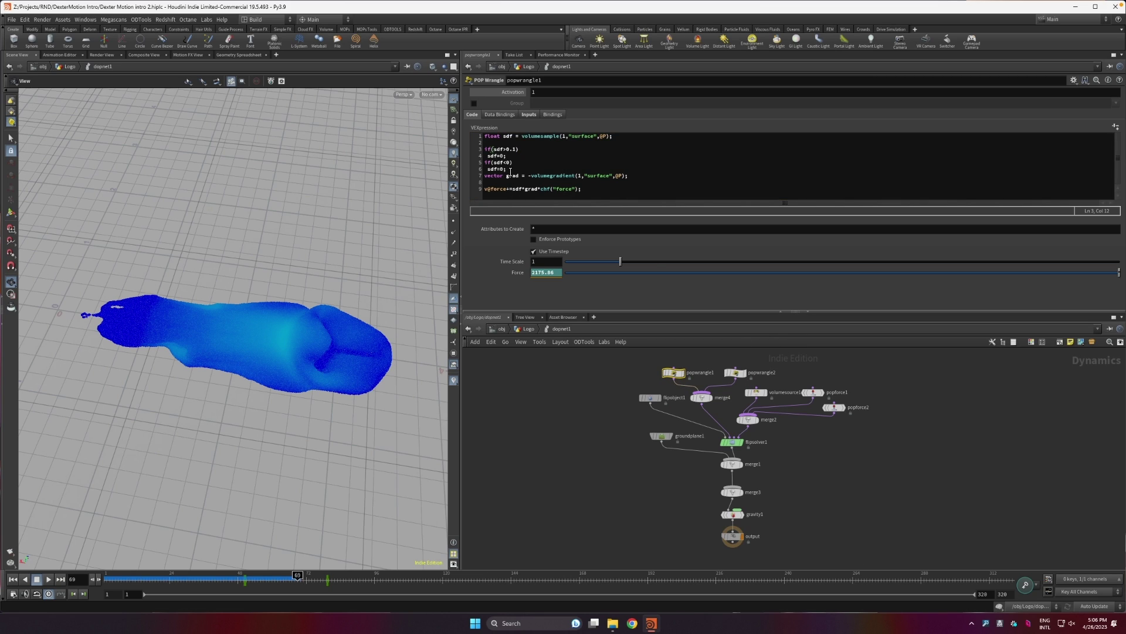
drag(508, 169, 475, 164)
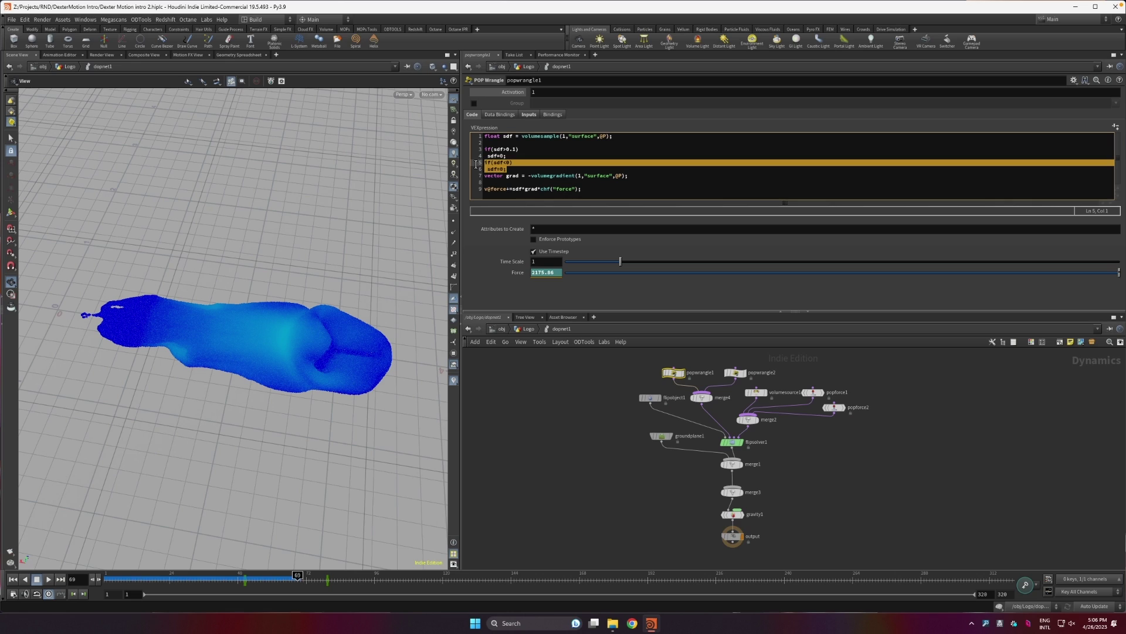
click(504, 164)
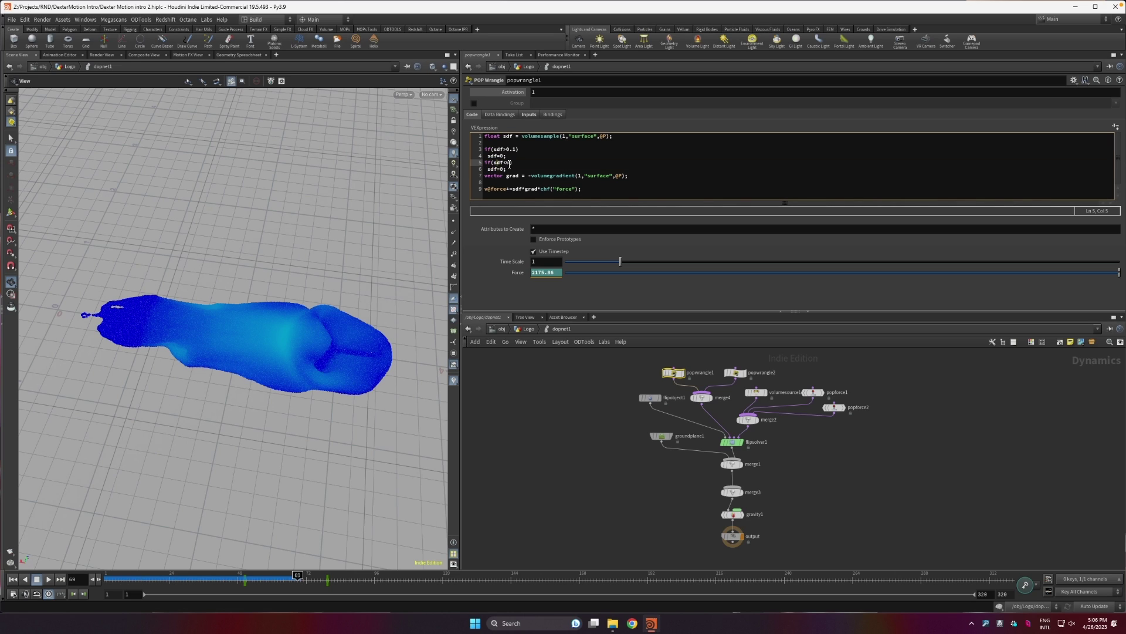
drag(503, 163, 488, 169)
click(514, 157)
Compare the code and Activation of popwrangle2 with those of popwrangle1.
mouse_move(734, 379)
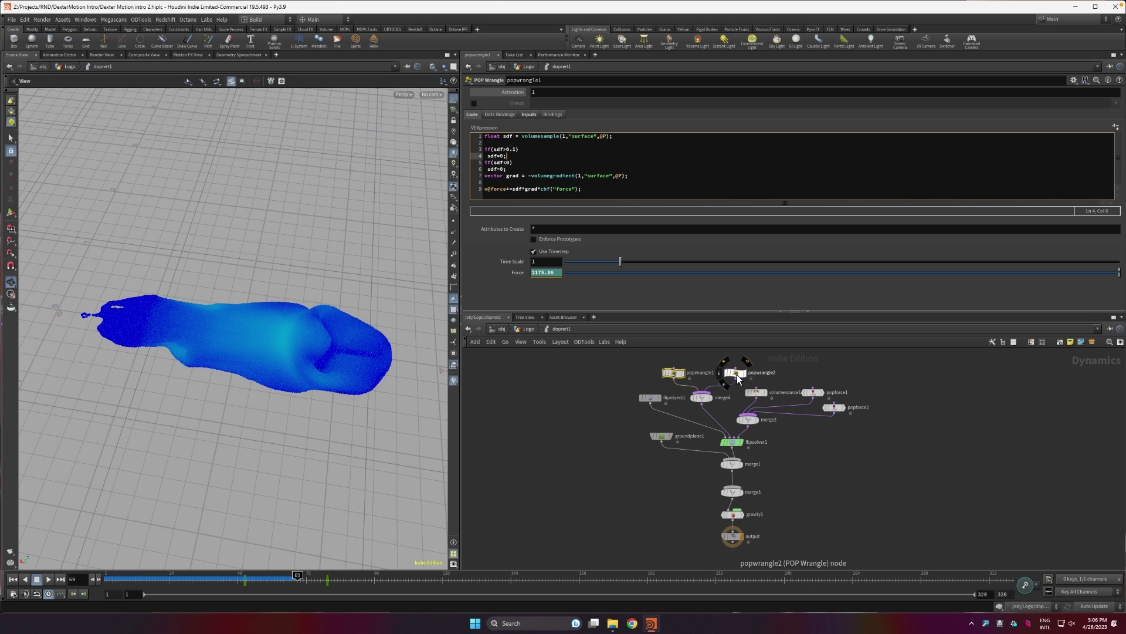
click(736, 375)
click(682, 373)
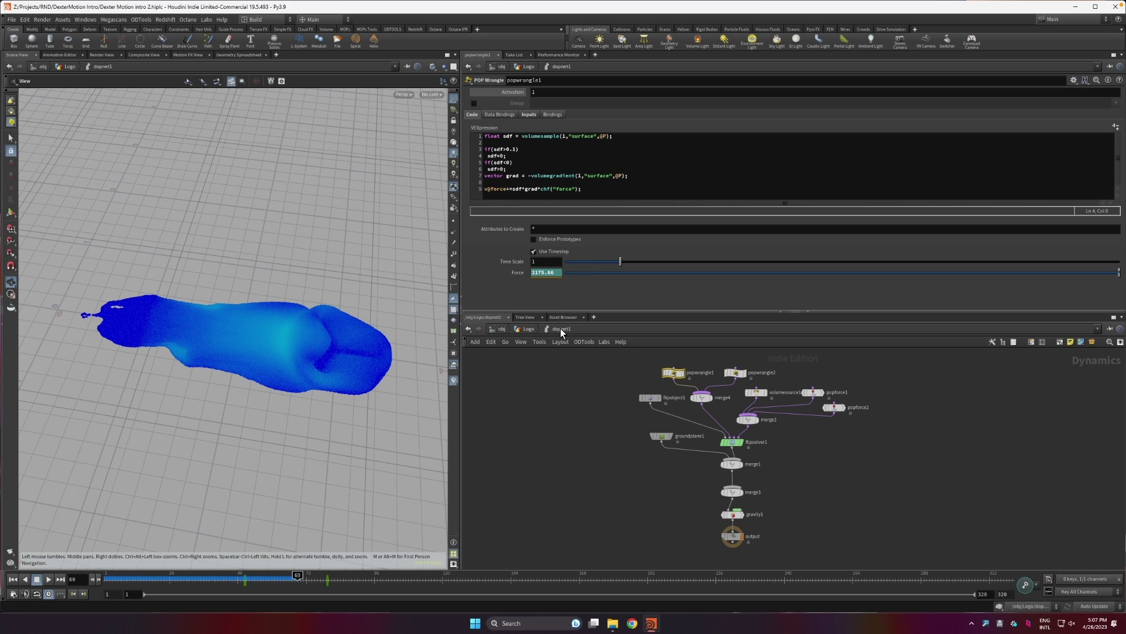
Uncomment the if(sdf<0.05) condition and its sdf=0 line in popwrangle2's code and apply the change.
click(734, 373)
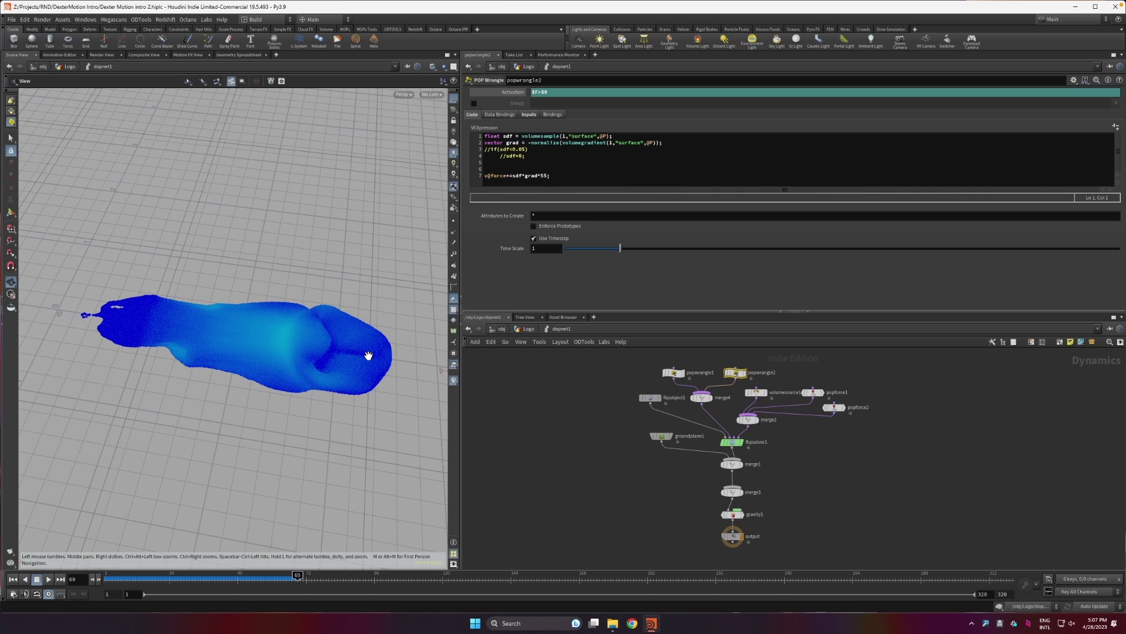
click(505, 159)
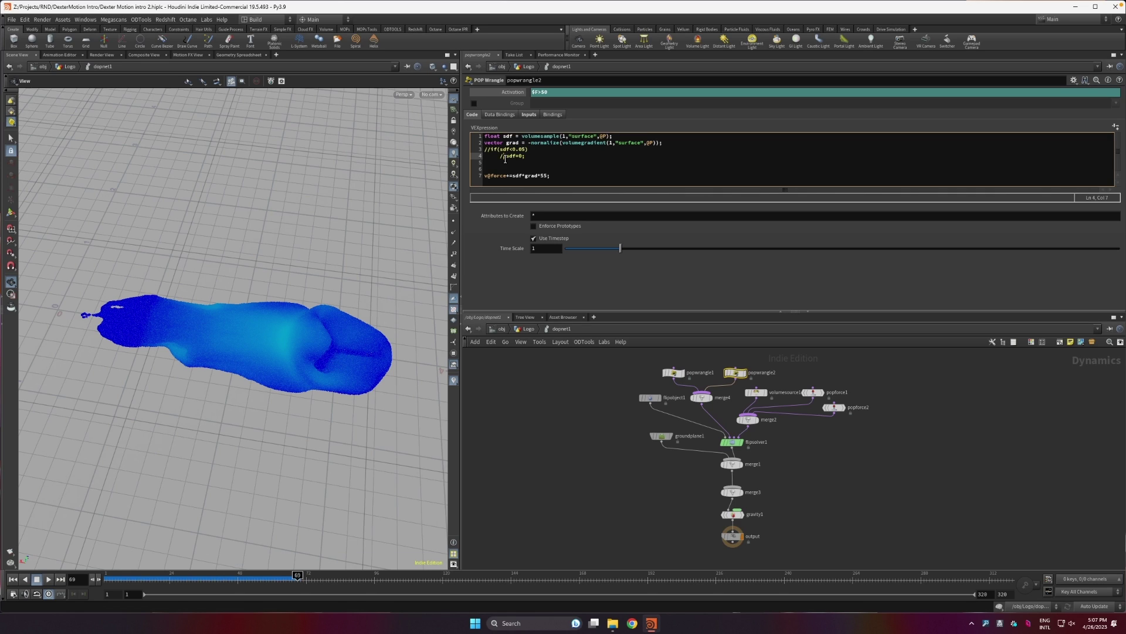
key(BackSpace)
key(BackSpace)
click(490, 150)
key(BackSpace)
key(BackSpace)
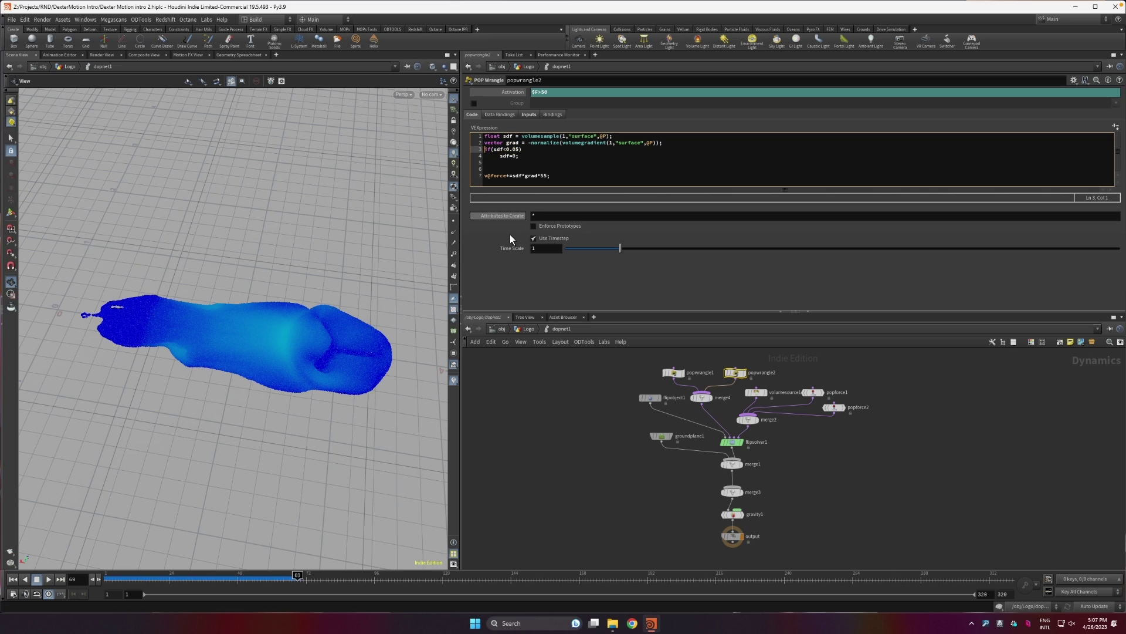
click(511, 268)
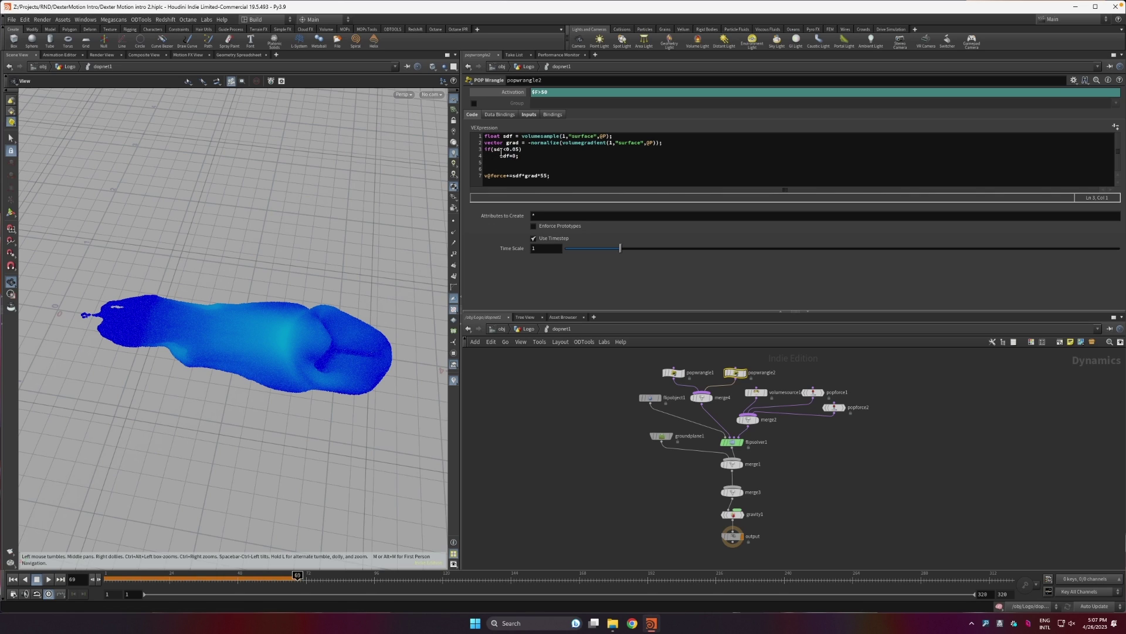
Examine popwrangle2's if(sdf<0.05) condition and view the fluid from different angles.
drag(538, 162, 459, 150)
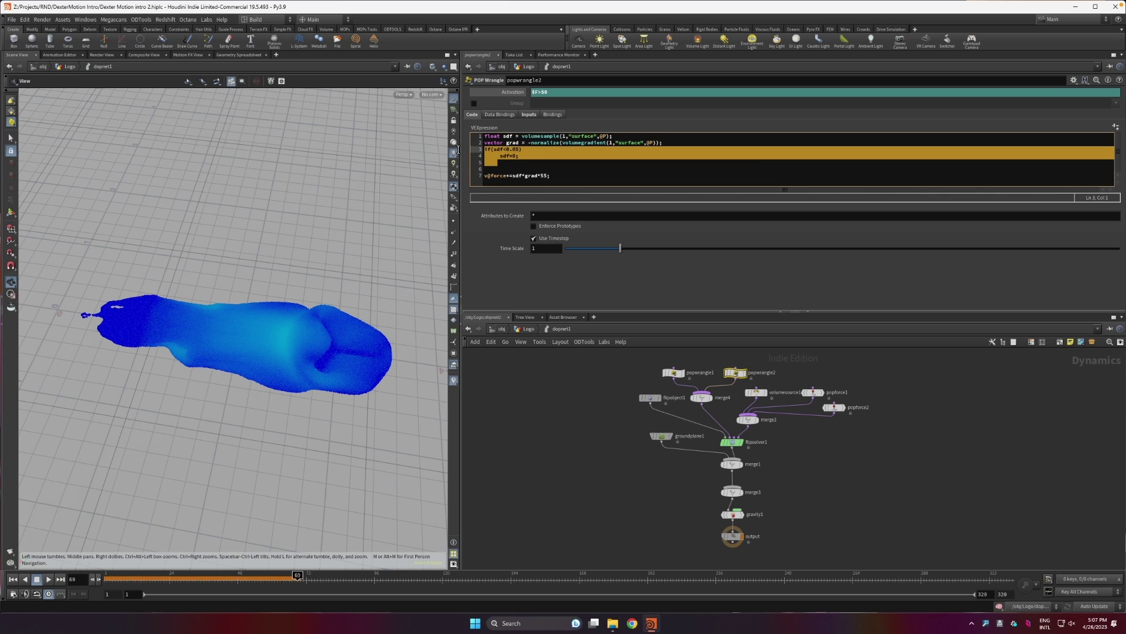
click(520, 155)
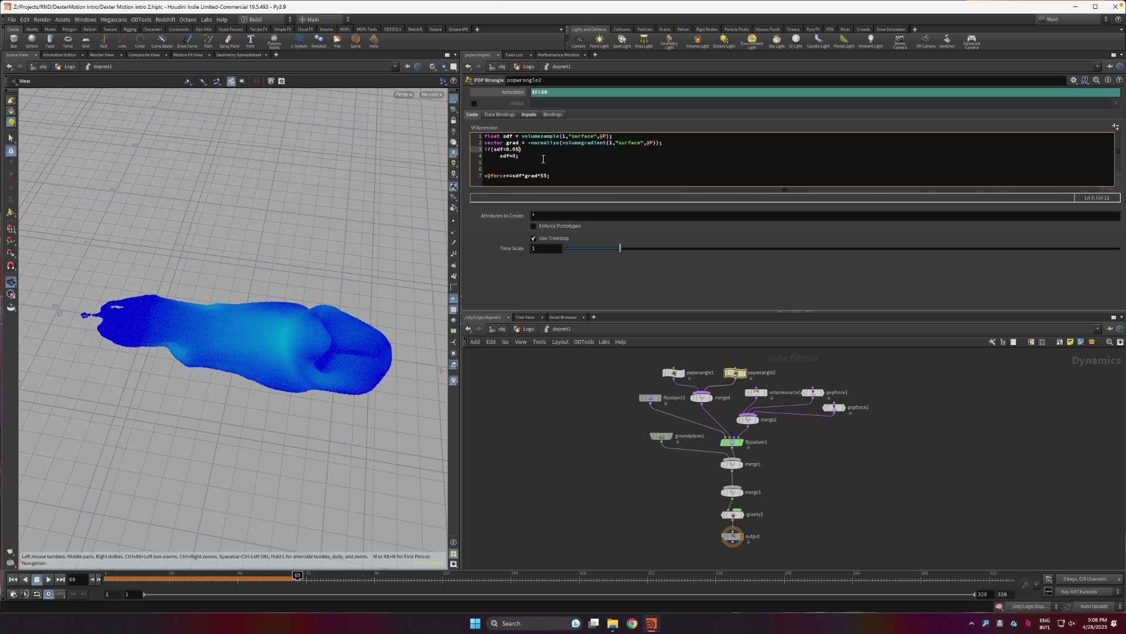
click(553, 160)
drag(50, 408, 188, 360)
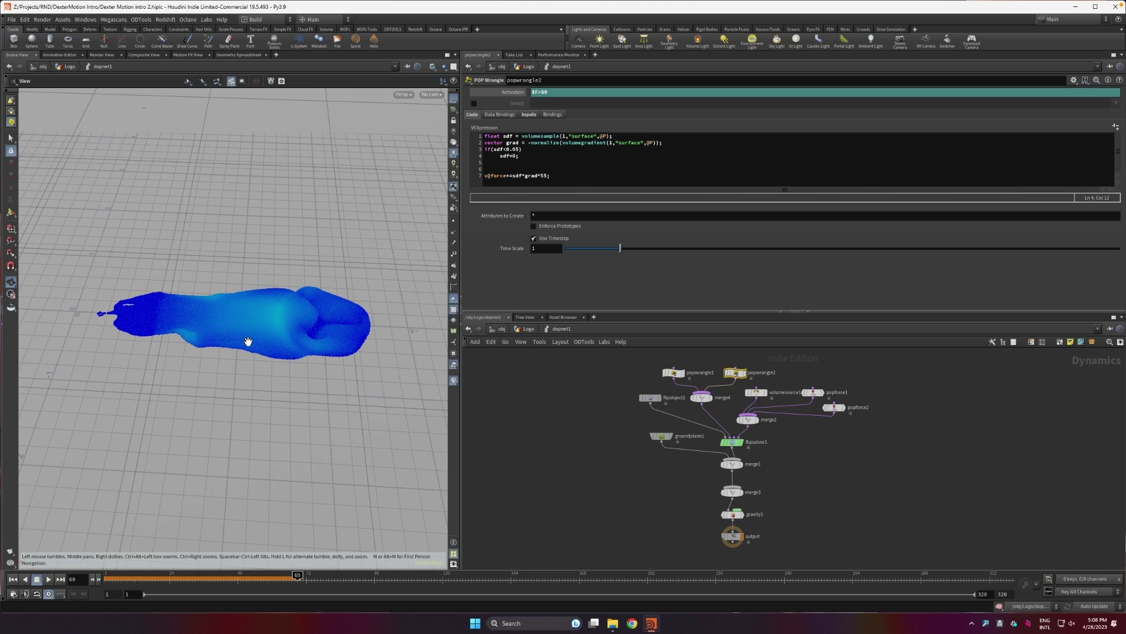
drag(299, 327, 239, 334)
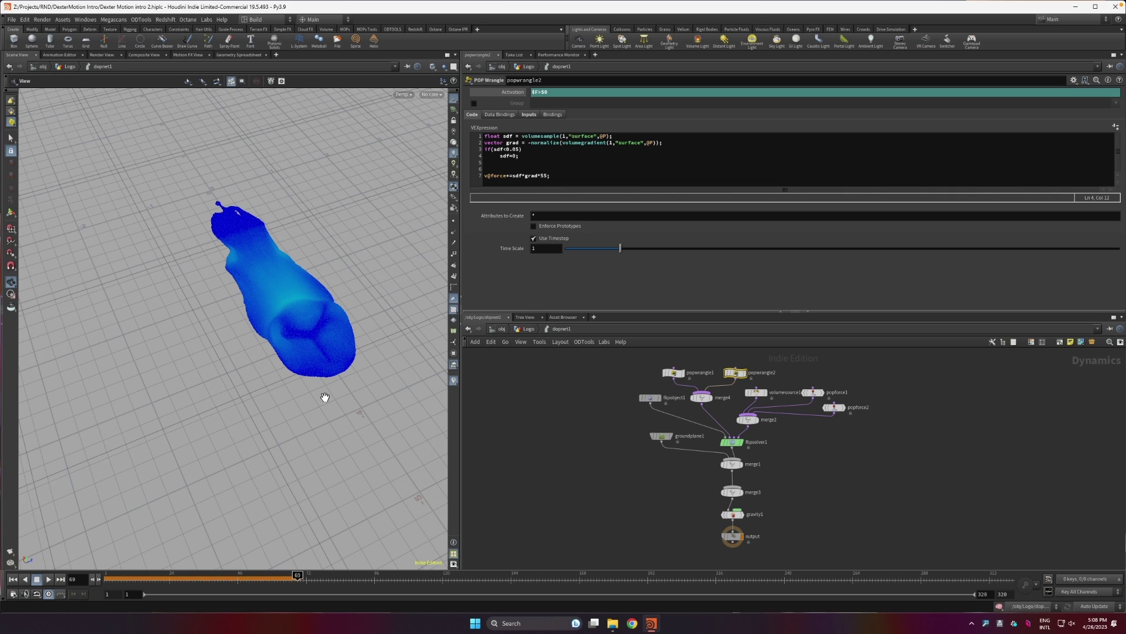
Return to the Logo network, display filecache2 and play the cached simulation from frame 1.
click(518, 331)
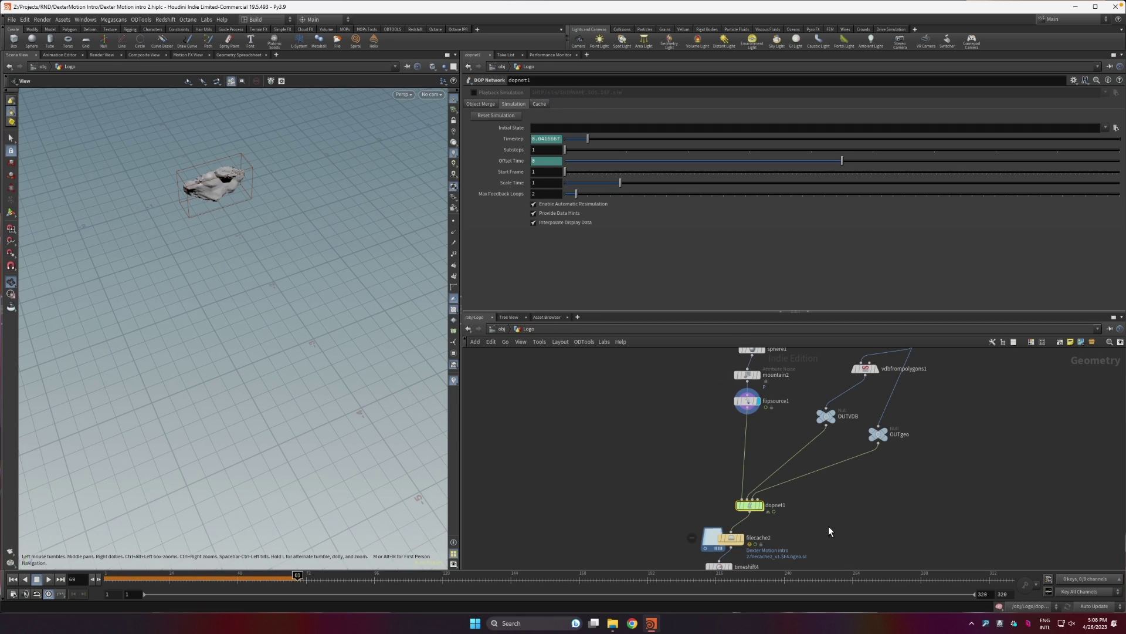
click(740, 424)
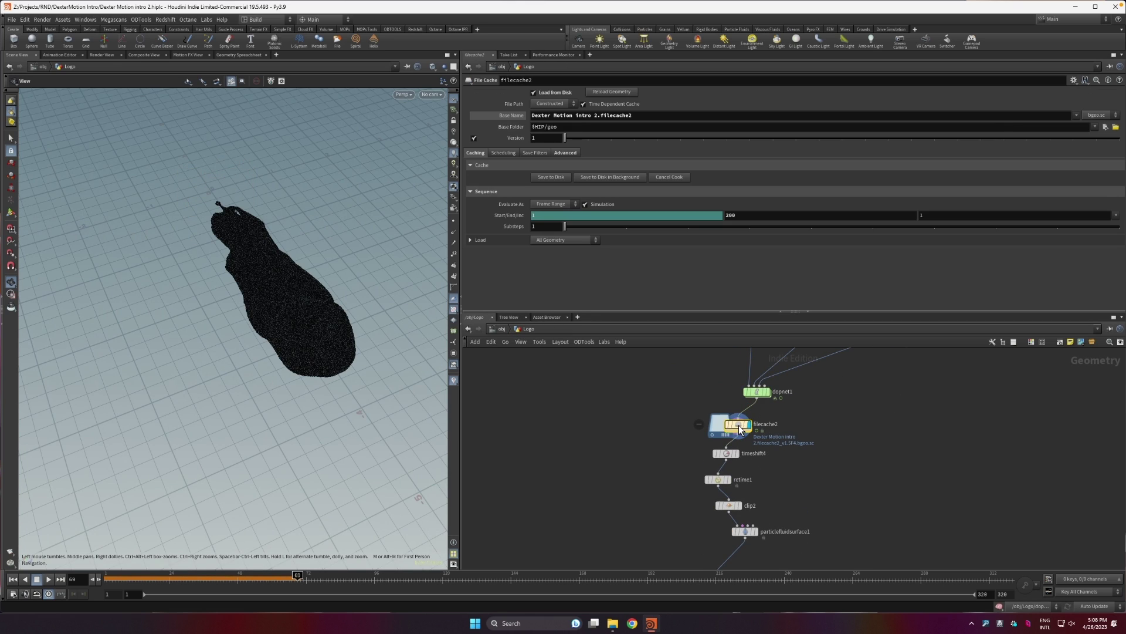
click(89, 586)
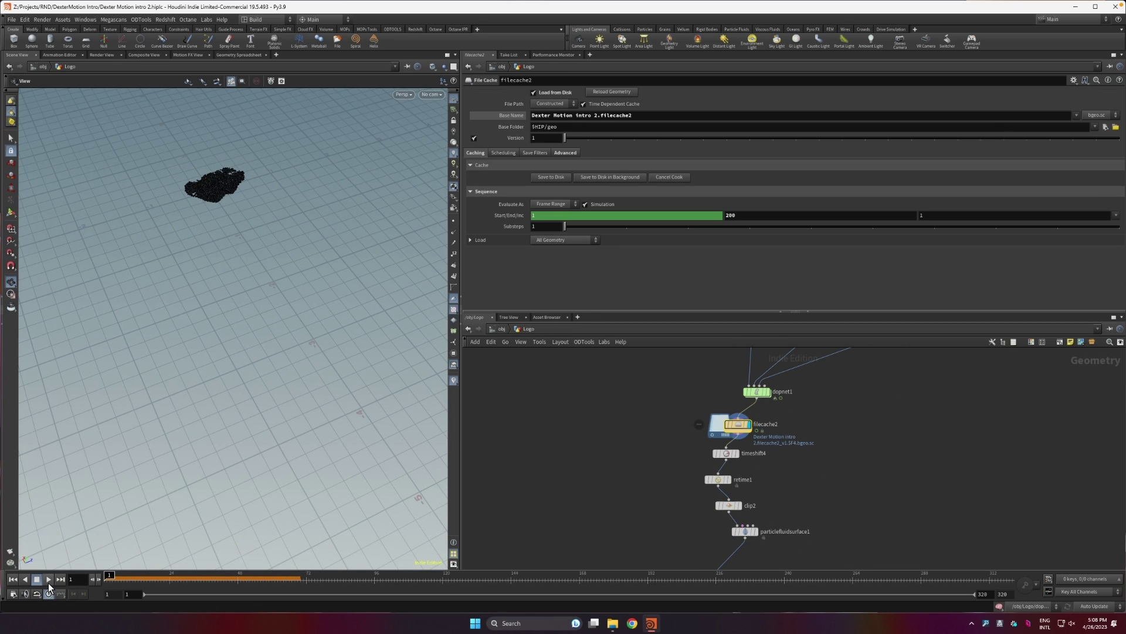
click(48, 580)
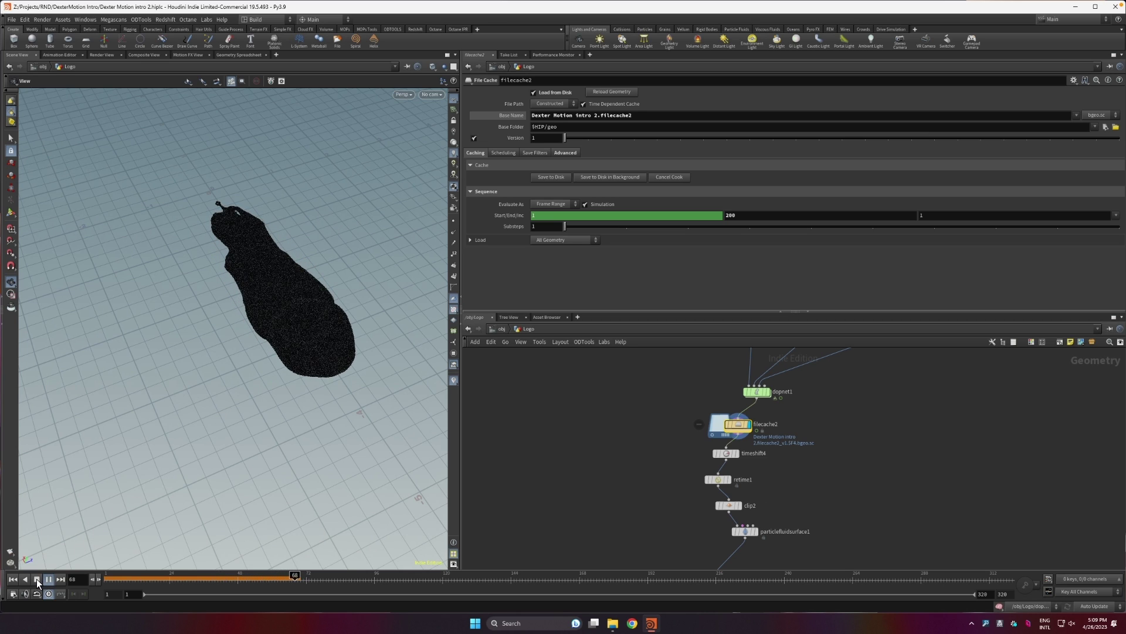
Examine the cached fluid from different angles during playback and at frame 167.
drag(327, 370, 328, 403)
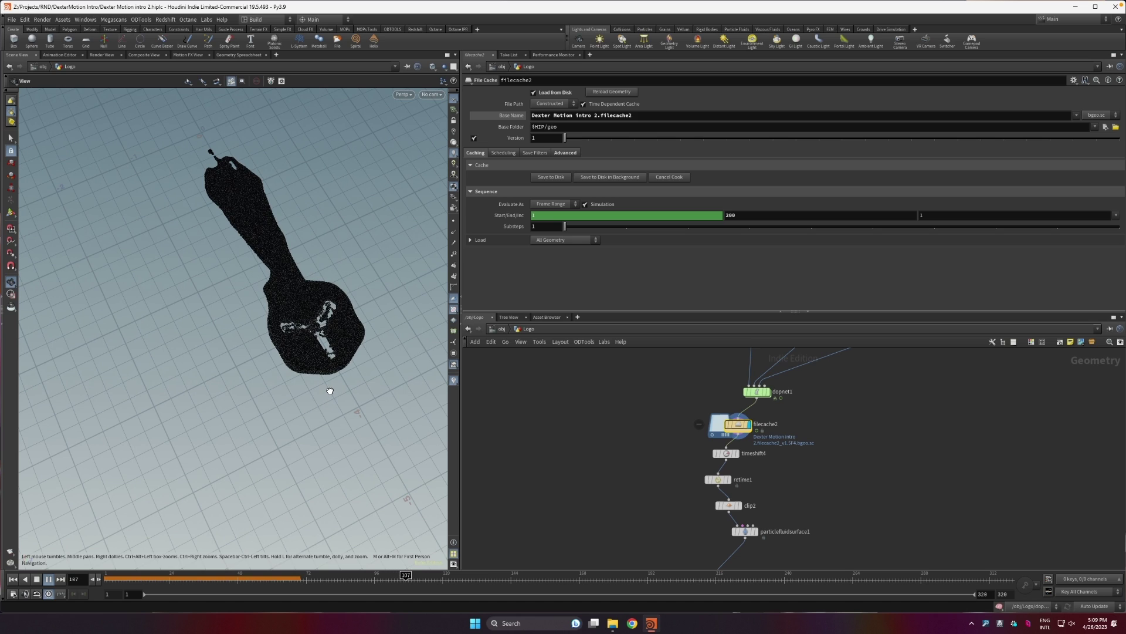
drag(329, 389, 330, 388)
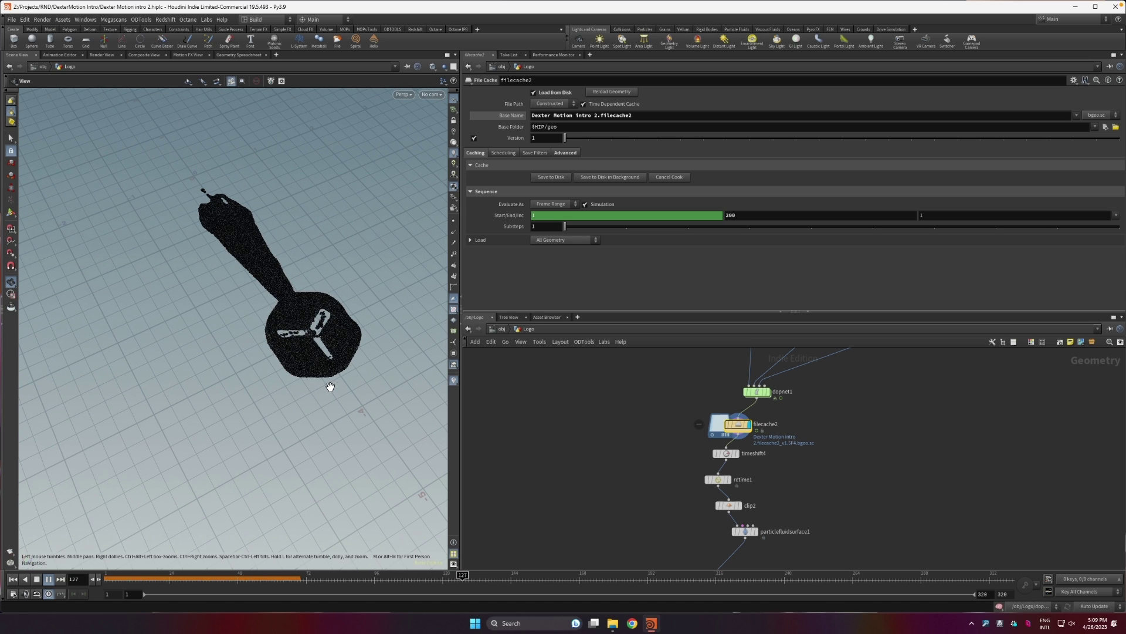
drag(123, 579, 579, 550)
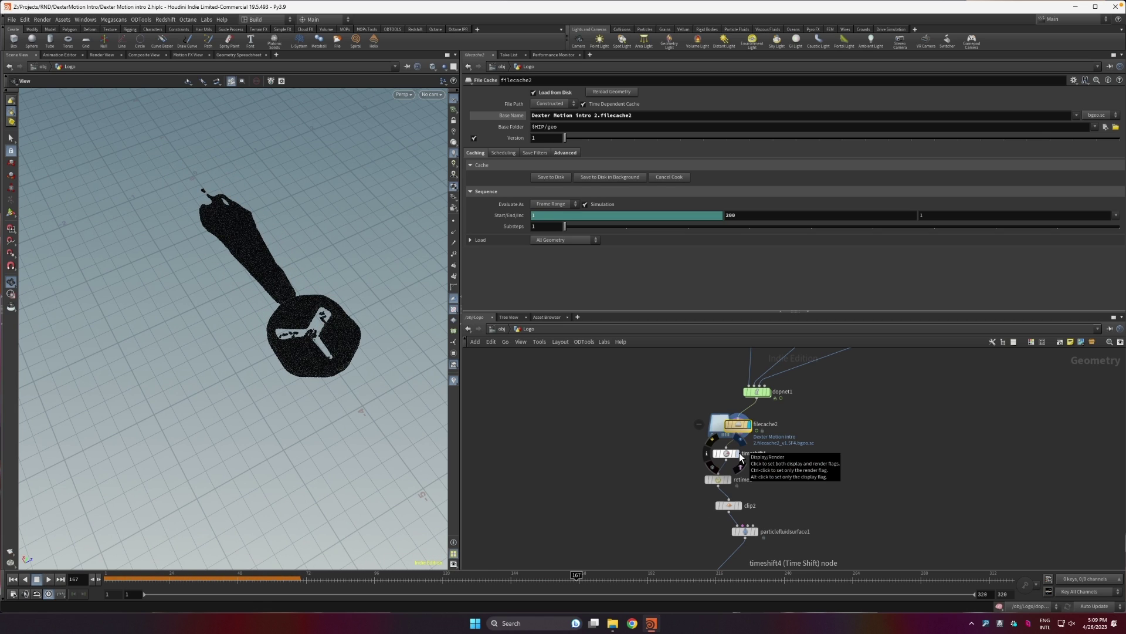
drag(336, 358, 138, 234)
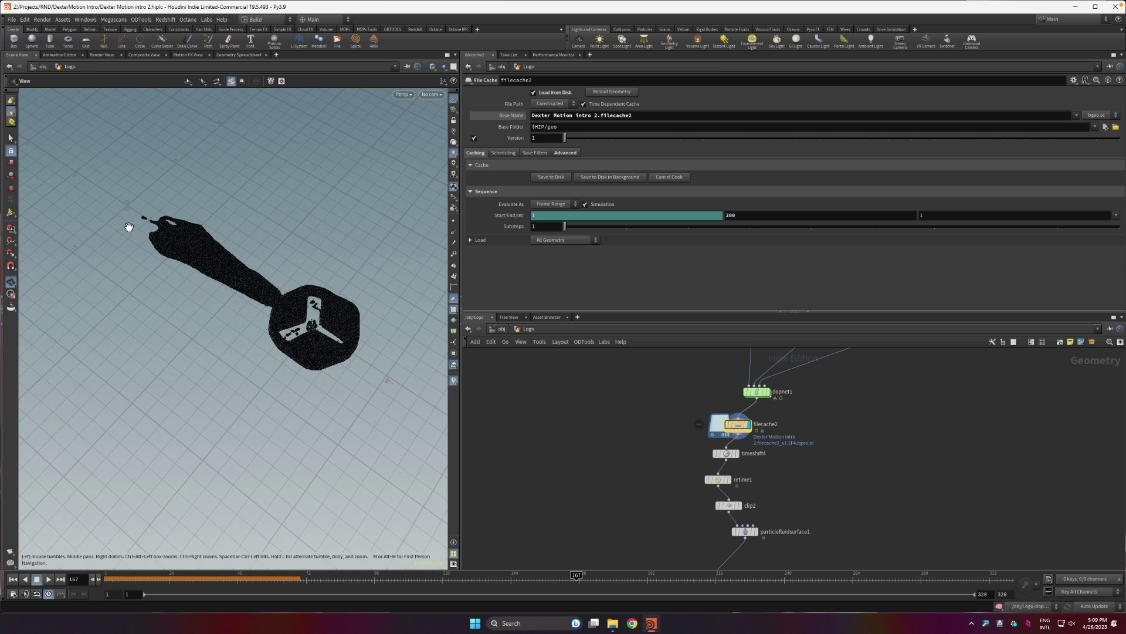
drag(208, 233, 201, 227)
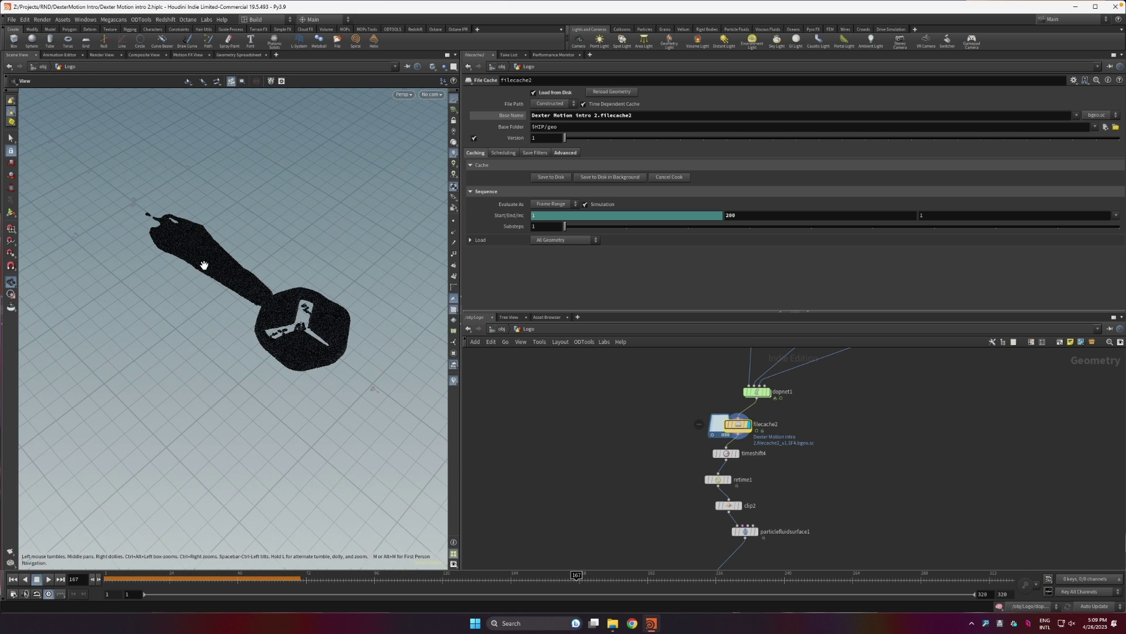
drag(234, 278, 228, 266)
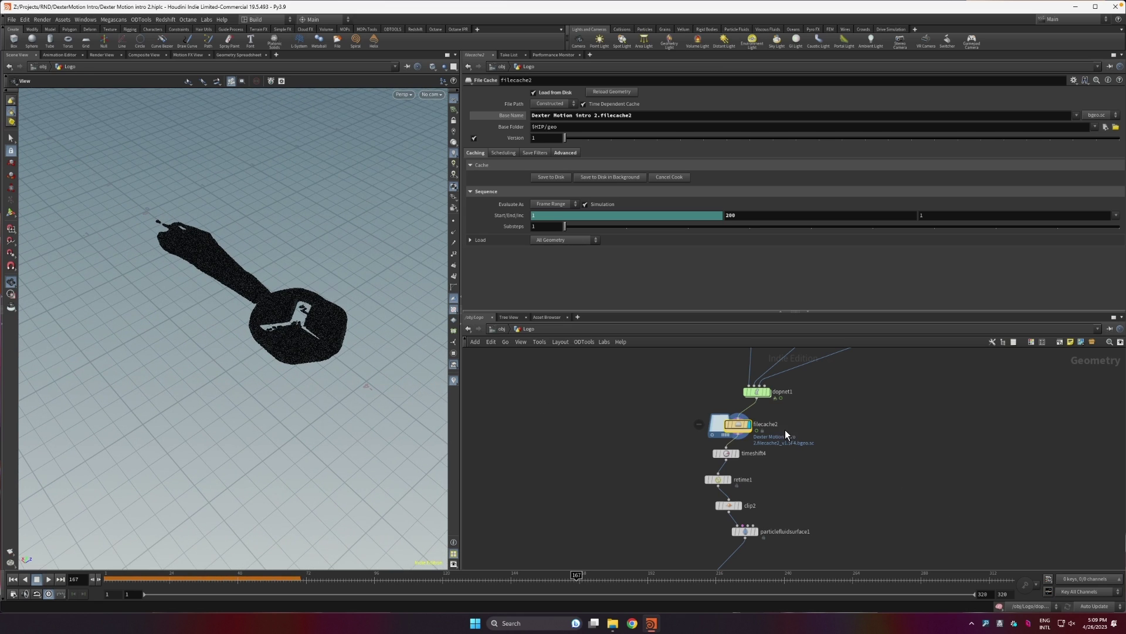
Compare the fluid inside dopnet1 at frame 47 with filecache2's cached result at frame 125.
double_click(755, 391)
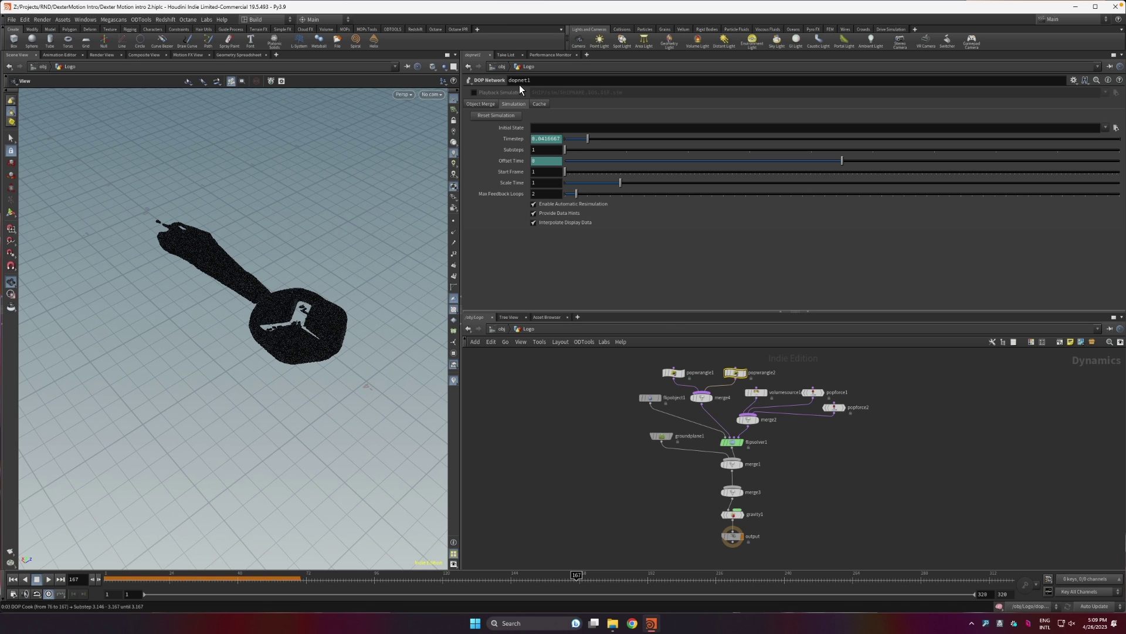
click(128, 579)
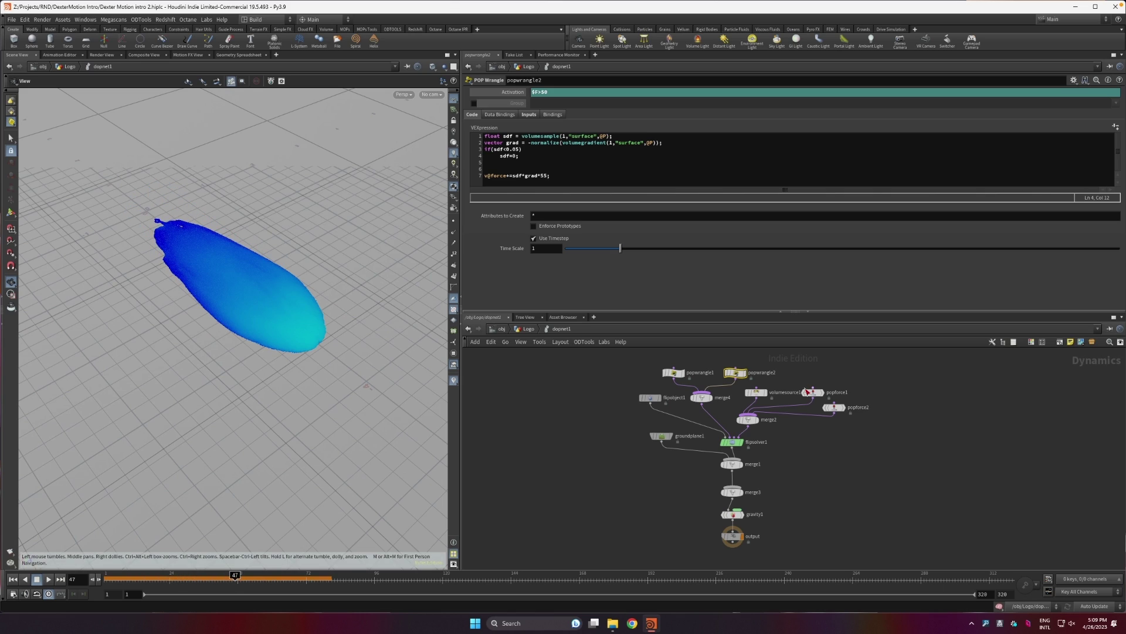
mouse_move(739, 515)
click(529, 328)
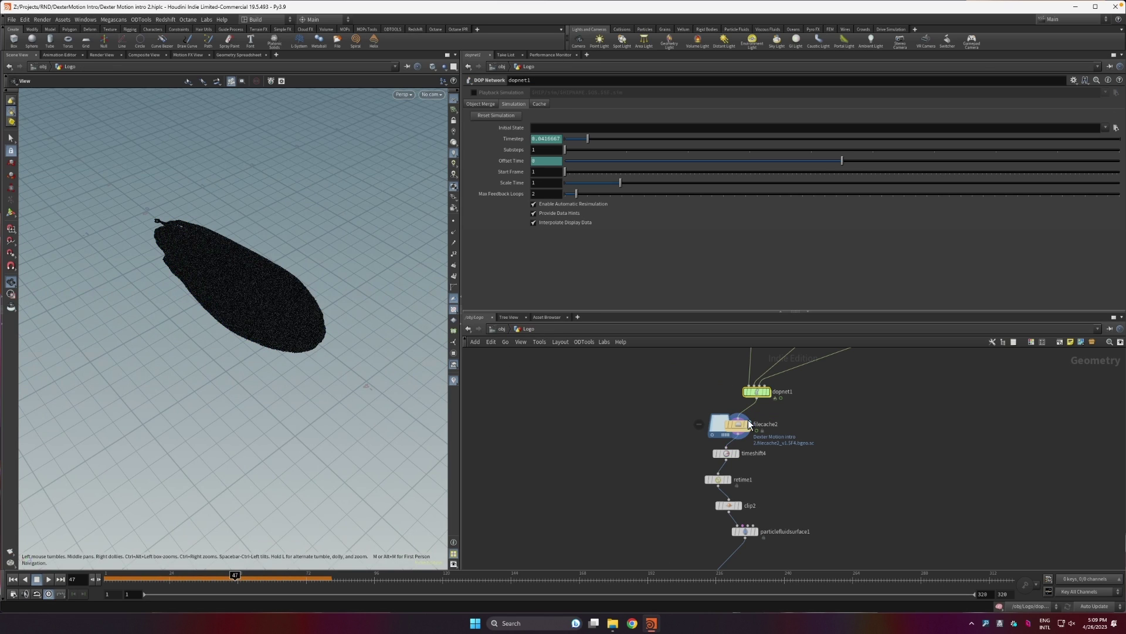
click(738, 424)
drag(306, 579, 456, 579)
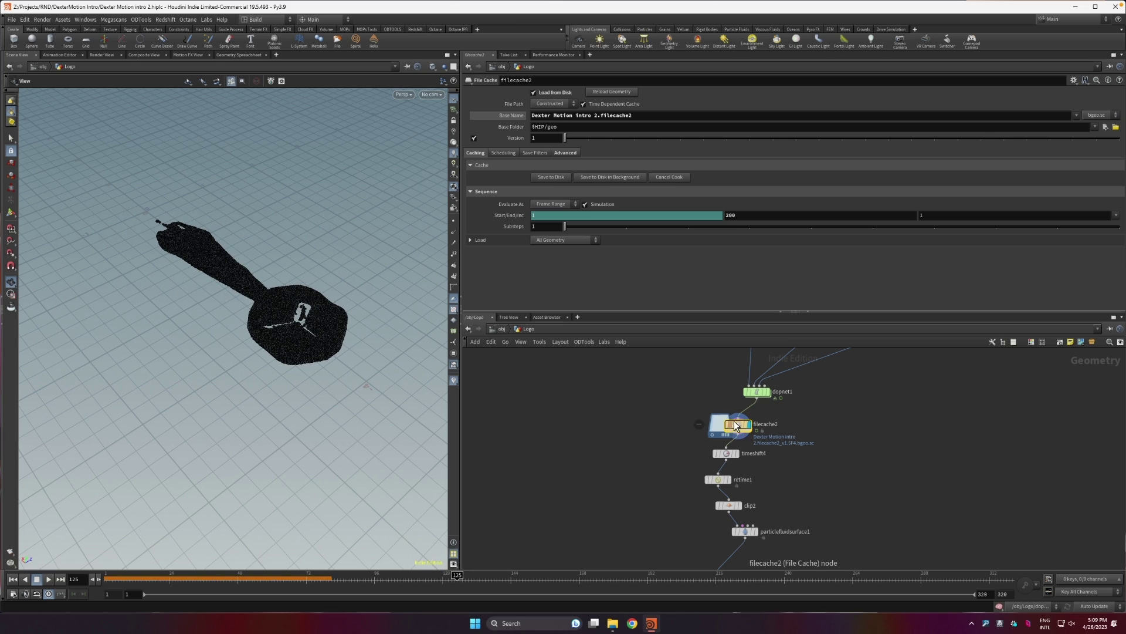
Display timeshift4 and examine the effect of its $F+40 frame offset at frame 1.
click(736, 453)
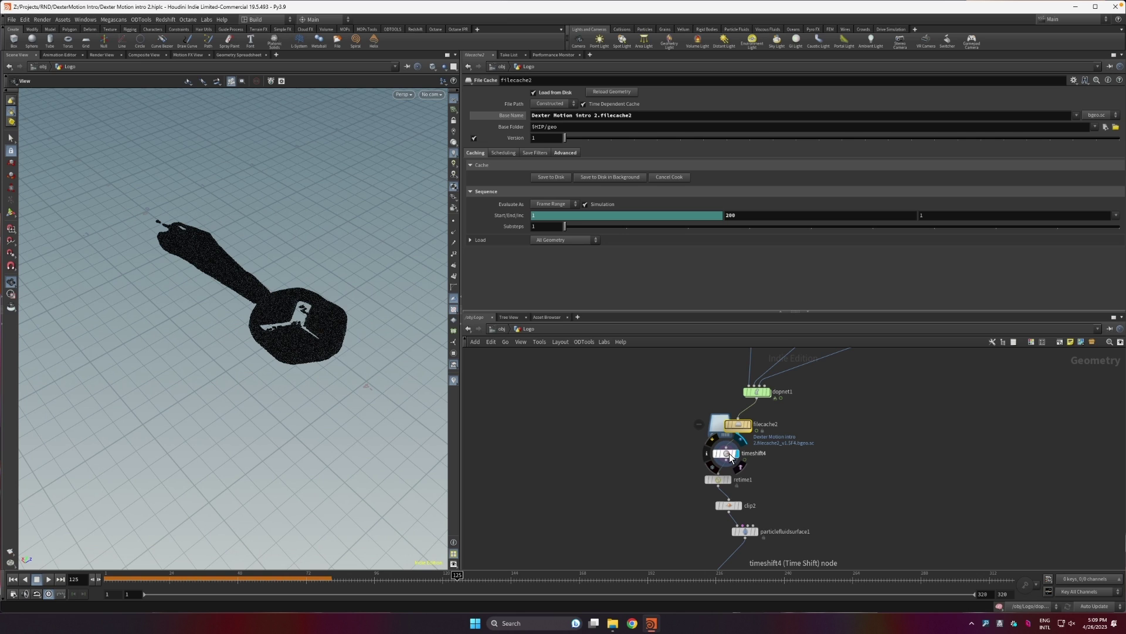
click(728, 452)
drag(328, 375, 292, 387)
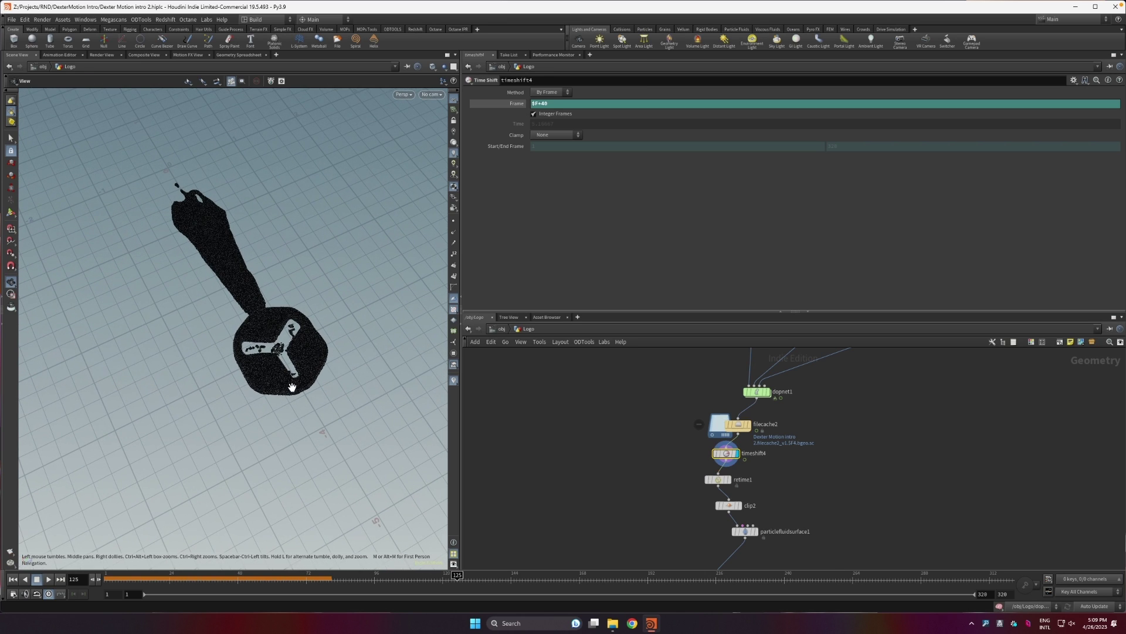
click(110, 578)
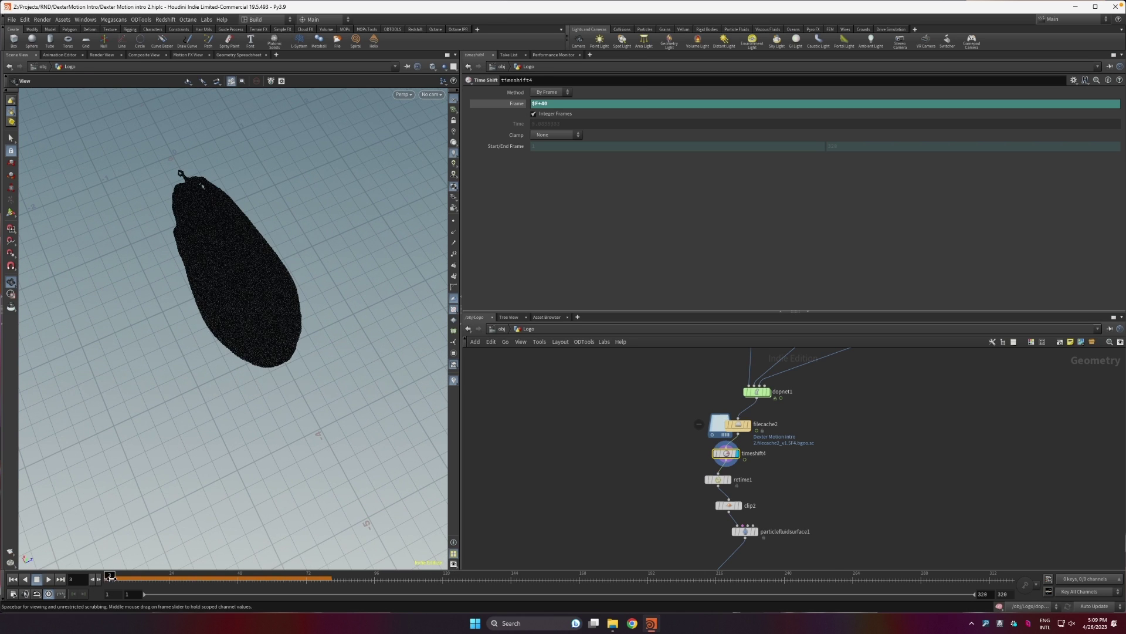
click(107, 578)
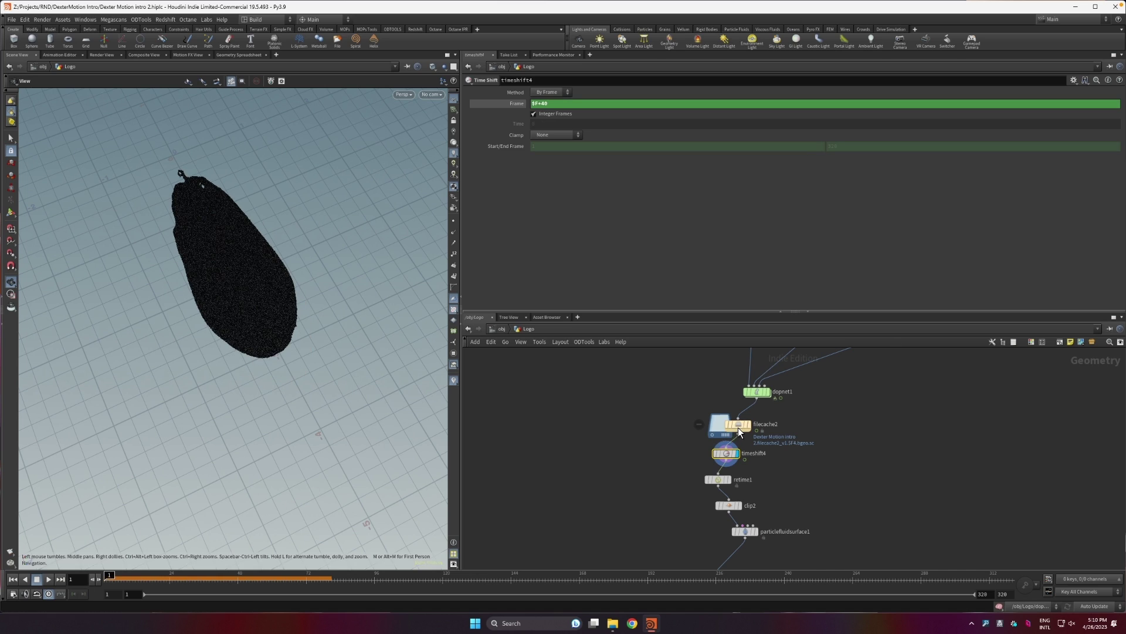
Compare filecache2 at frame 62 with timeshift4's output from frame 1 through frame 168.
drag(132, 578, 277, 579)
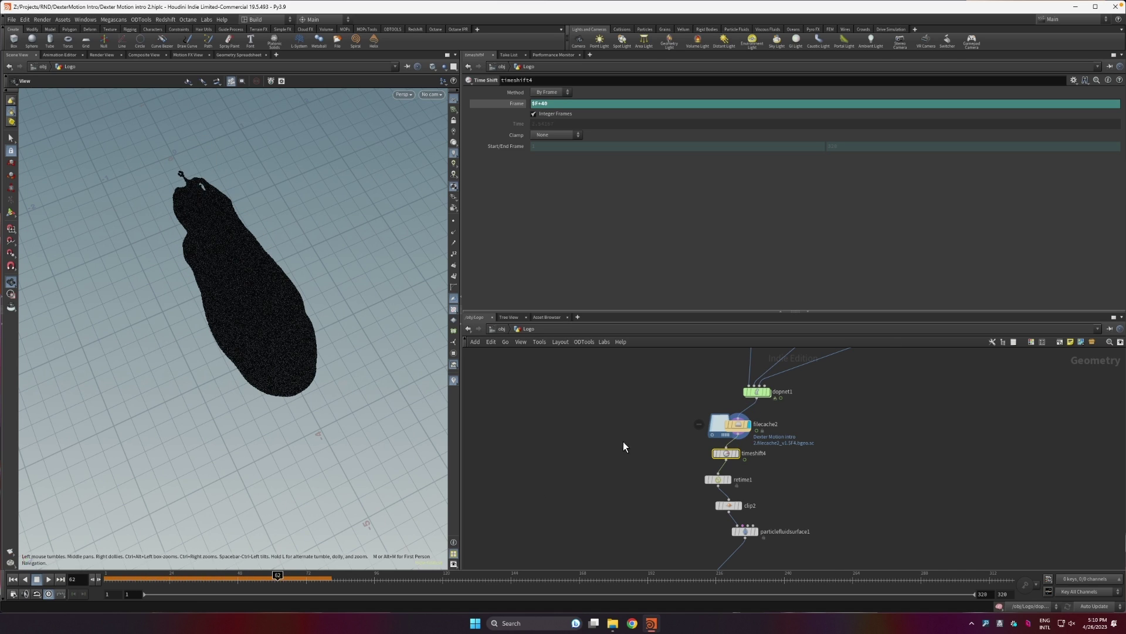
click(737, 454)
click(109, 579)
drag(109, 578, 579, 582)
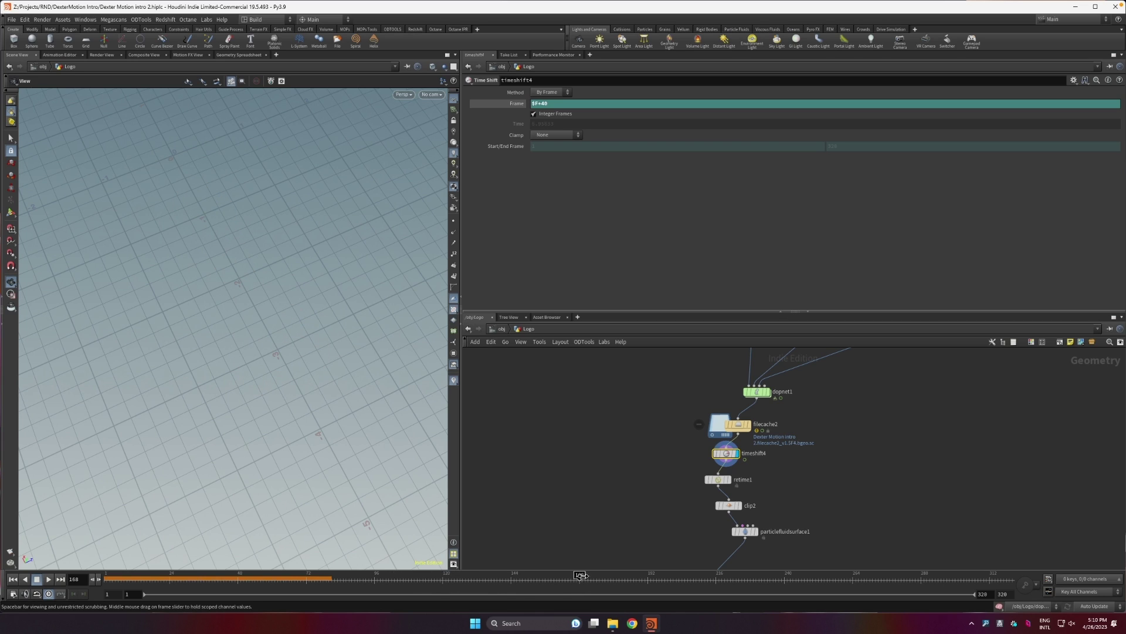
Display retime1, check its Speed setting and scrub through the slowed-down fluid up to frame 185.
click(721, 479)
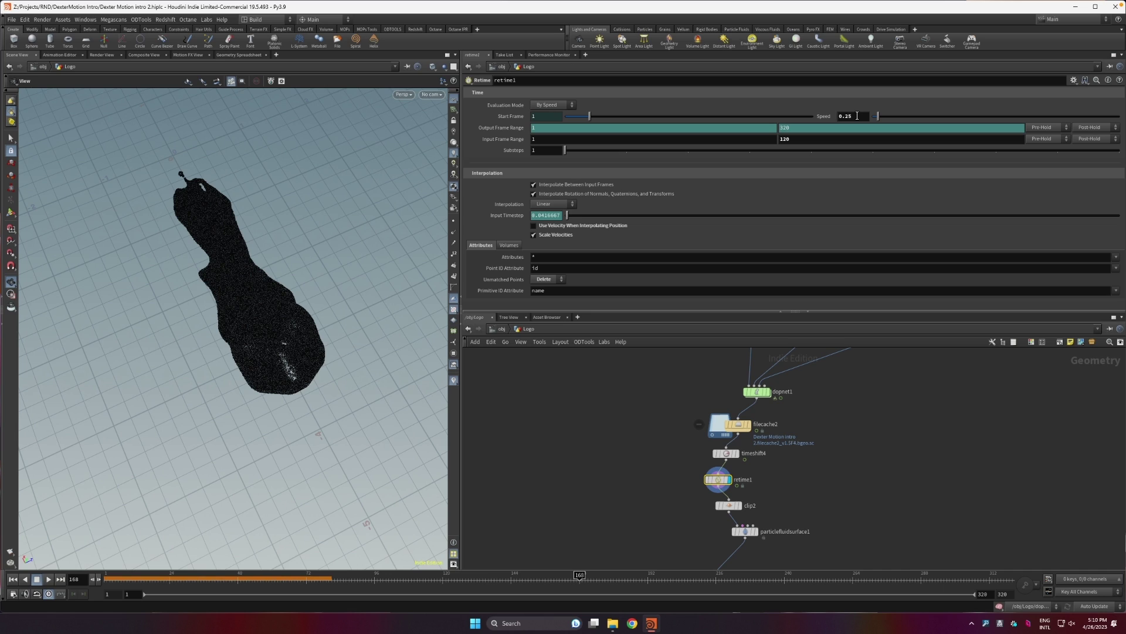
click(141, 577)
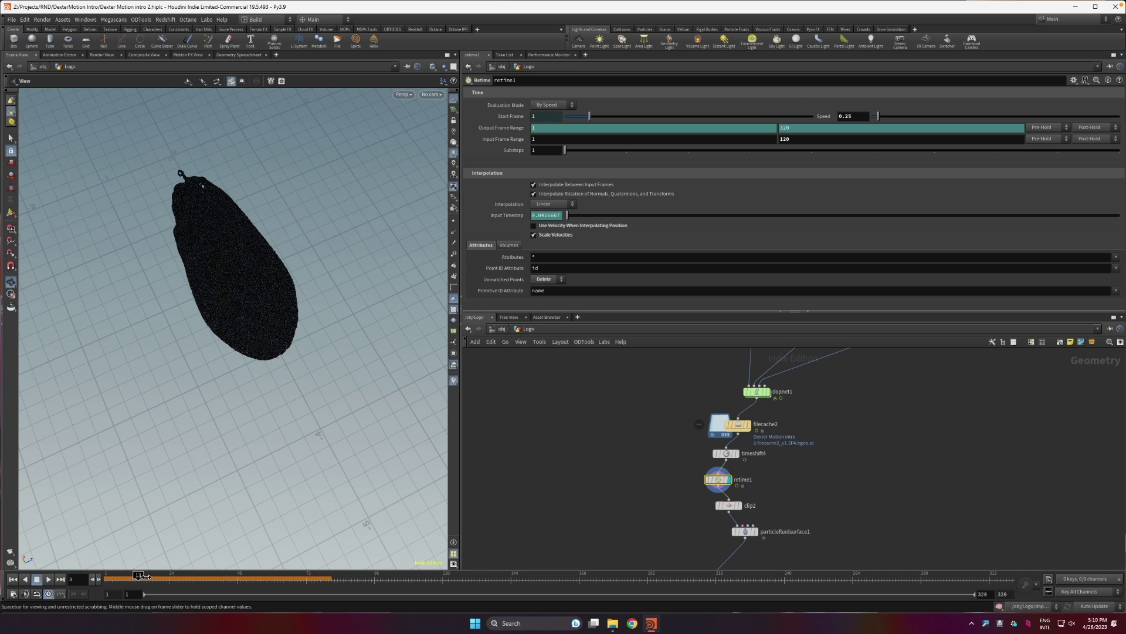
drag(146, 577, 331, 572)
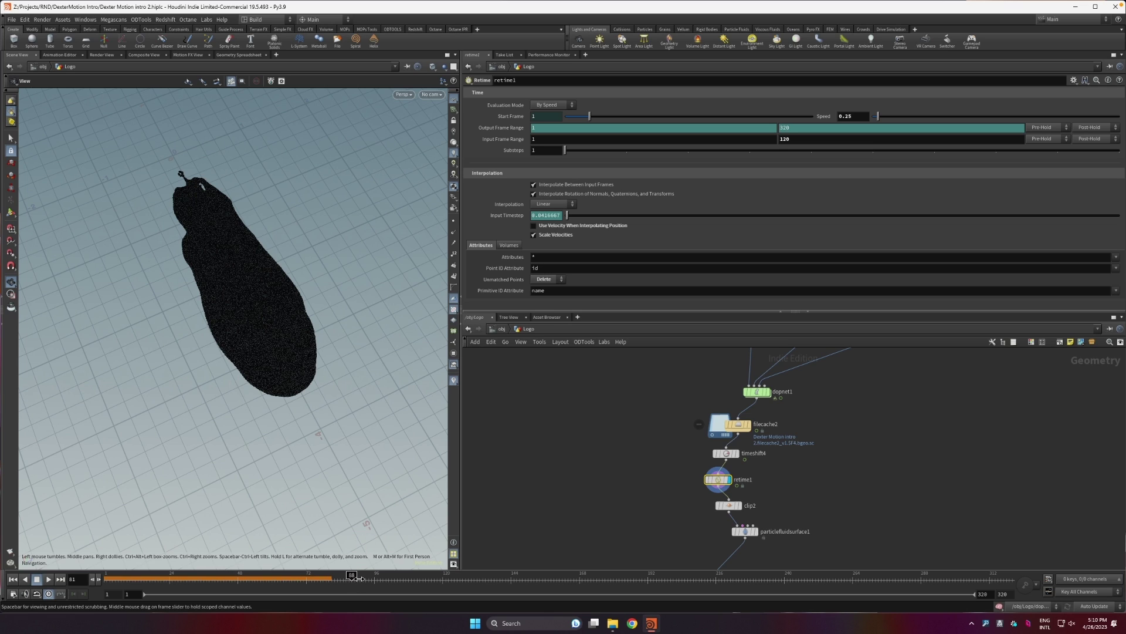
drag(359, 578, 405, 579)
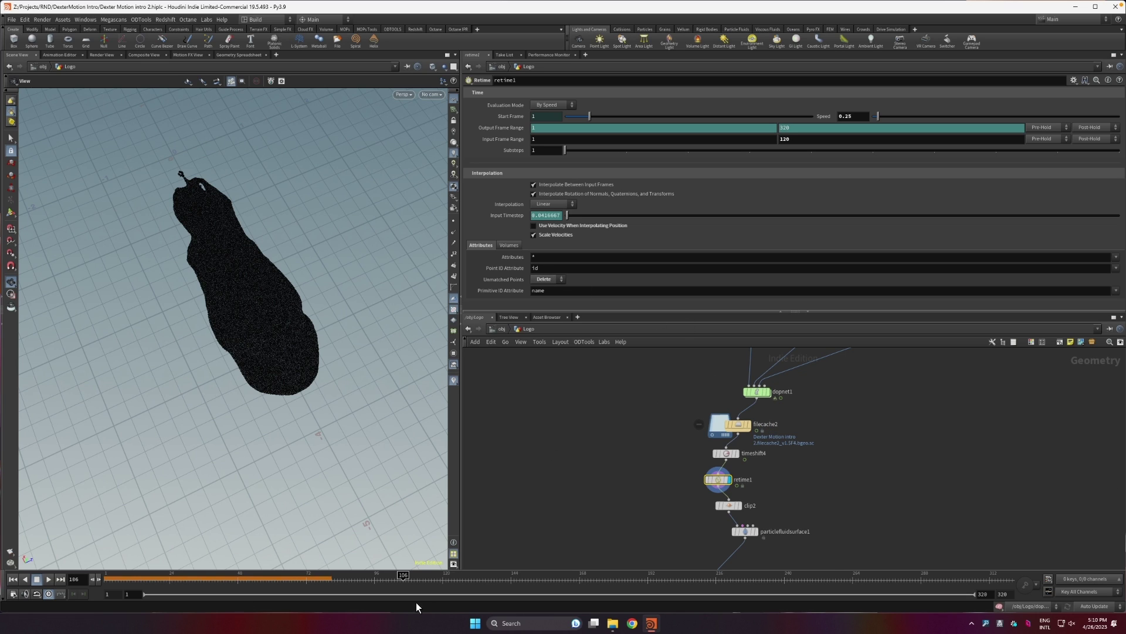
click(441, 579)
mouse_move(608, 587)
mouse_down()
mouse_move(750, 593)
mouse_move(628, 591)
mouse_up()
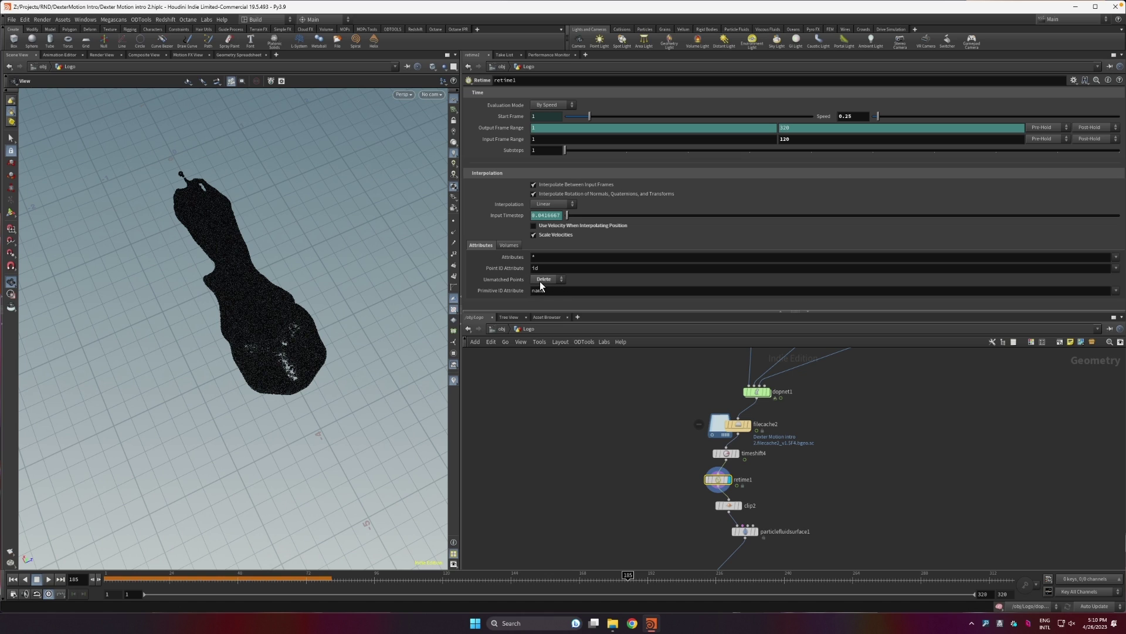
Display clip2, check its Distance setting and compare its clipped particles with retime1's output up to frame 212.
click(737, 506)
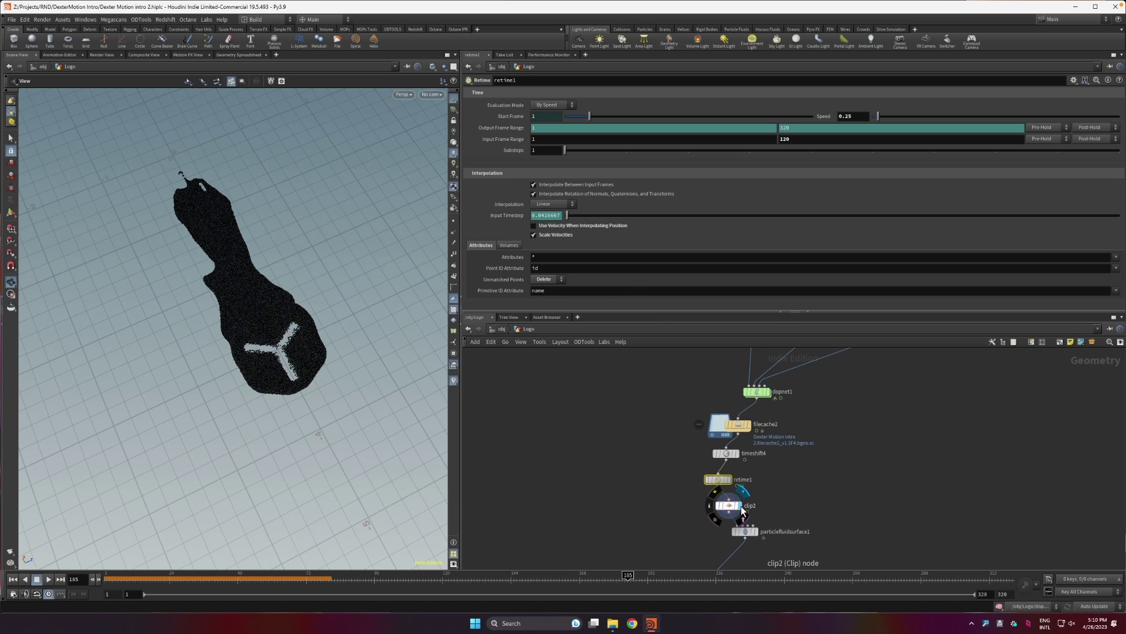
click(734, 508)
scroll(282, 234, up, 3)
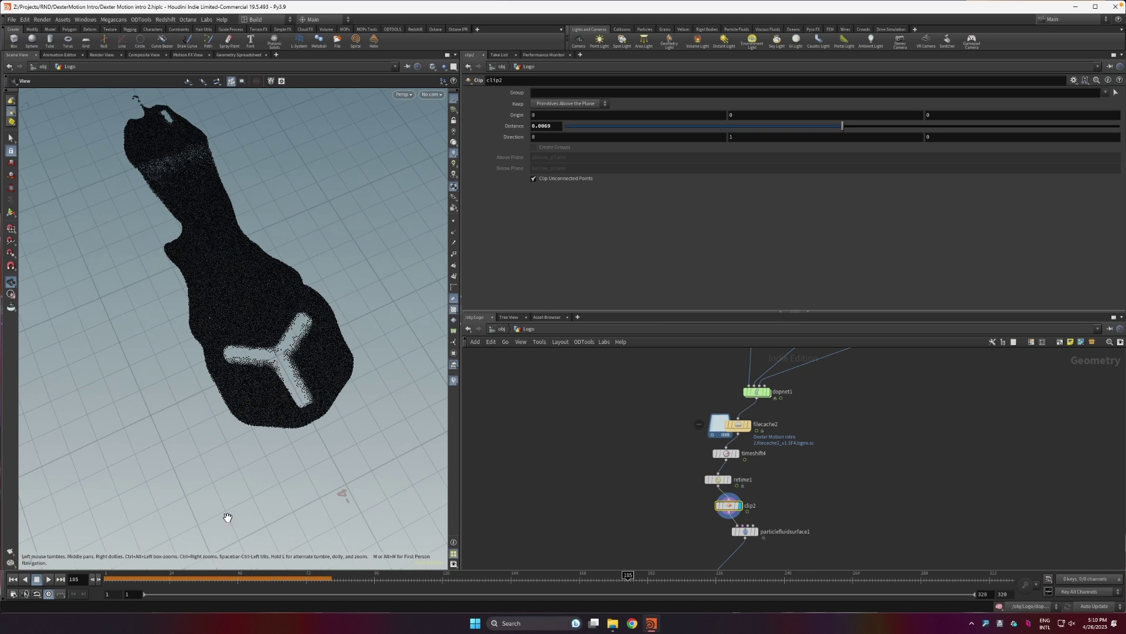
drag(167, 580, 703, 587)
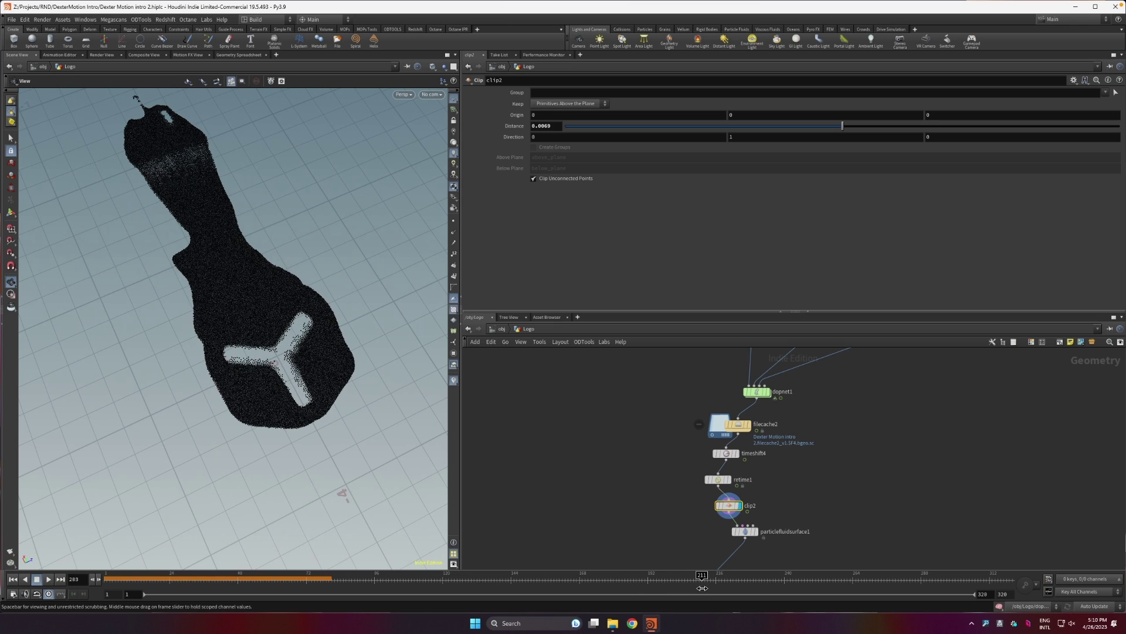
click(728, 479)
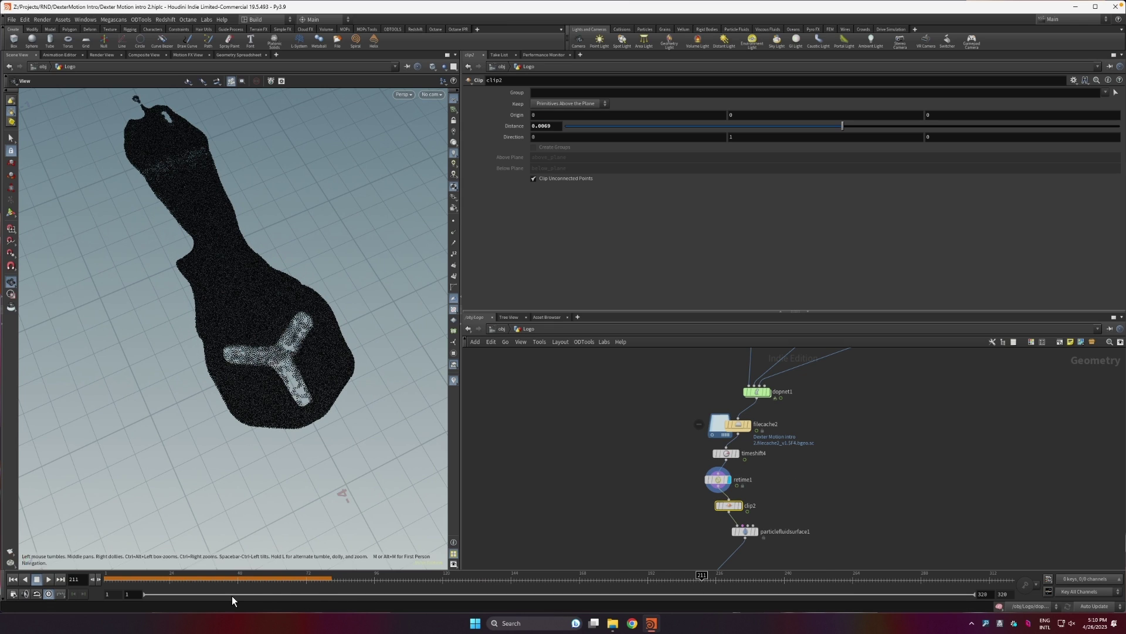
click(246, 578)
click(705, 580)
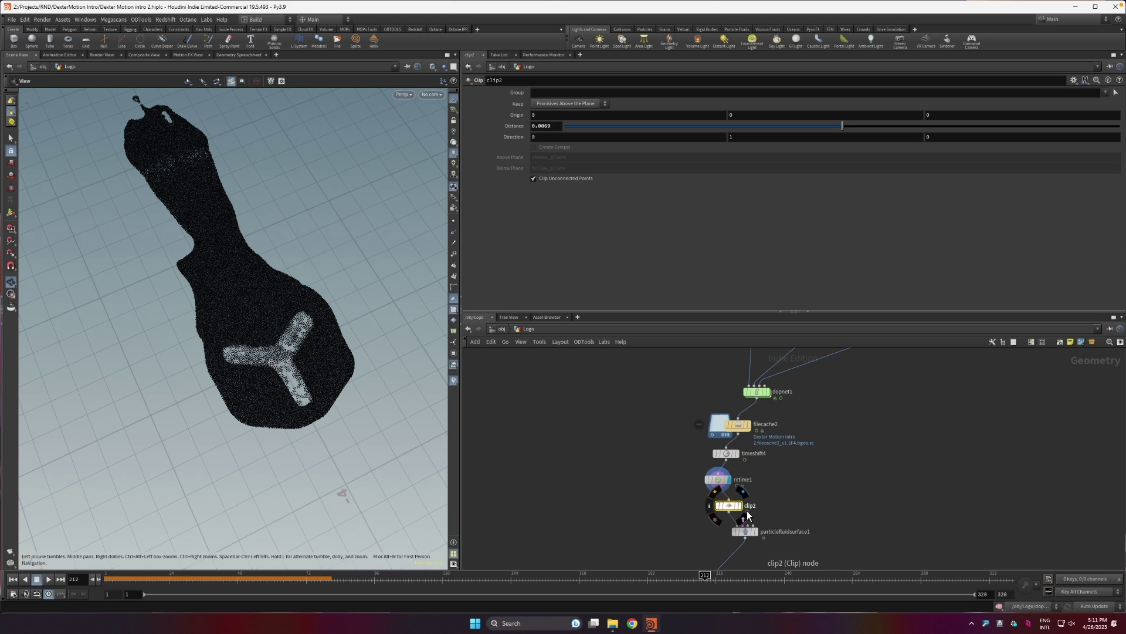
Bypass clip2, display particlefluidsurface1's meshed fluid at frame 212 and check the value behind its Particle Separation expression.
middle_drag(835, 531, 833, 507)
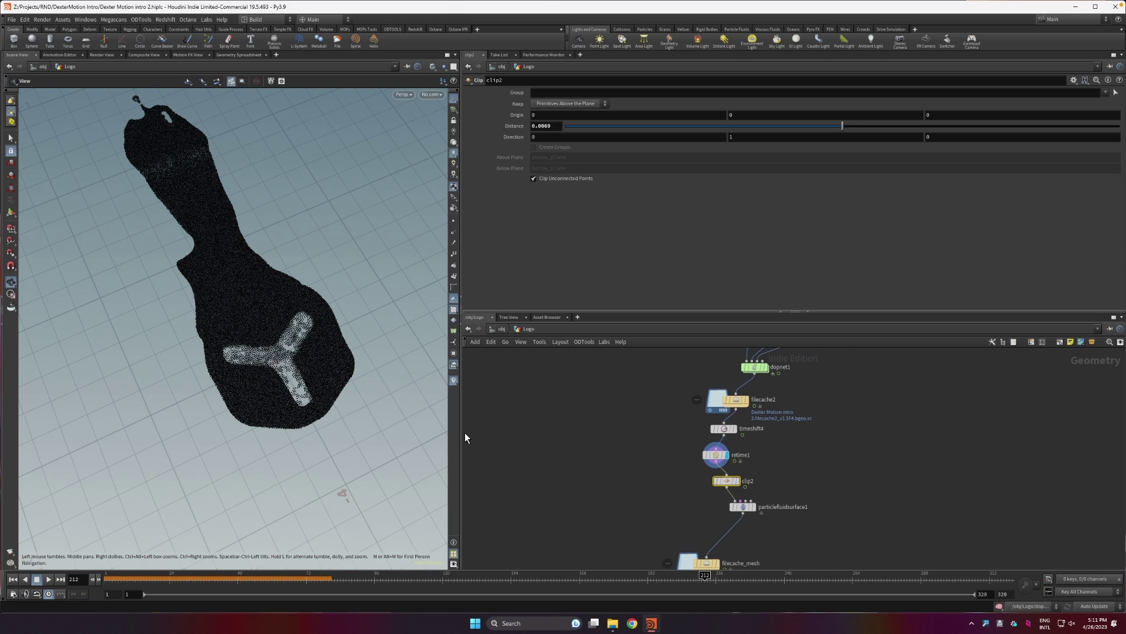
drag(309, 347, 297, 328)
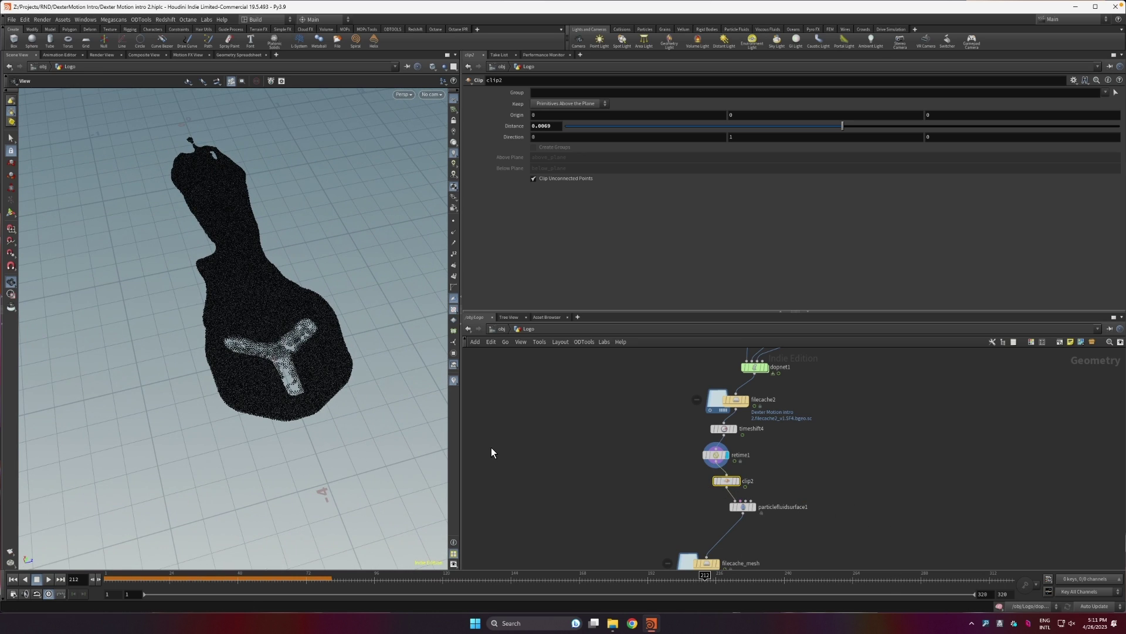
scroll(306, 370, up, 3)
mouse_move(667, 480)
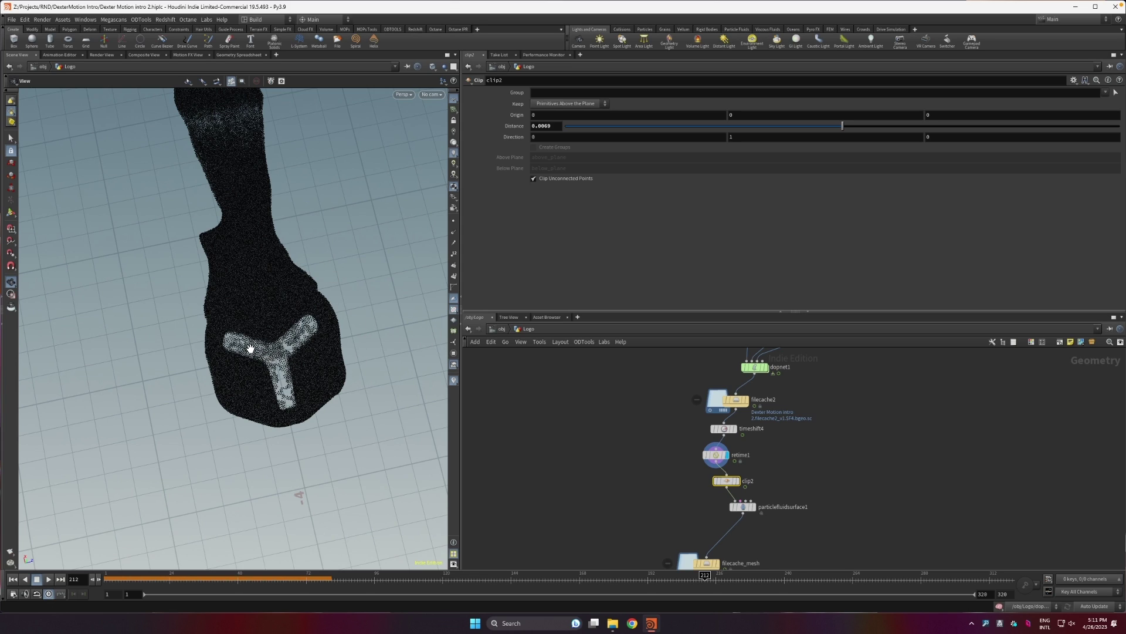
click(744, 510)
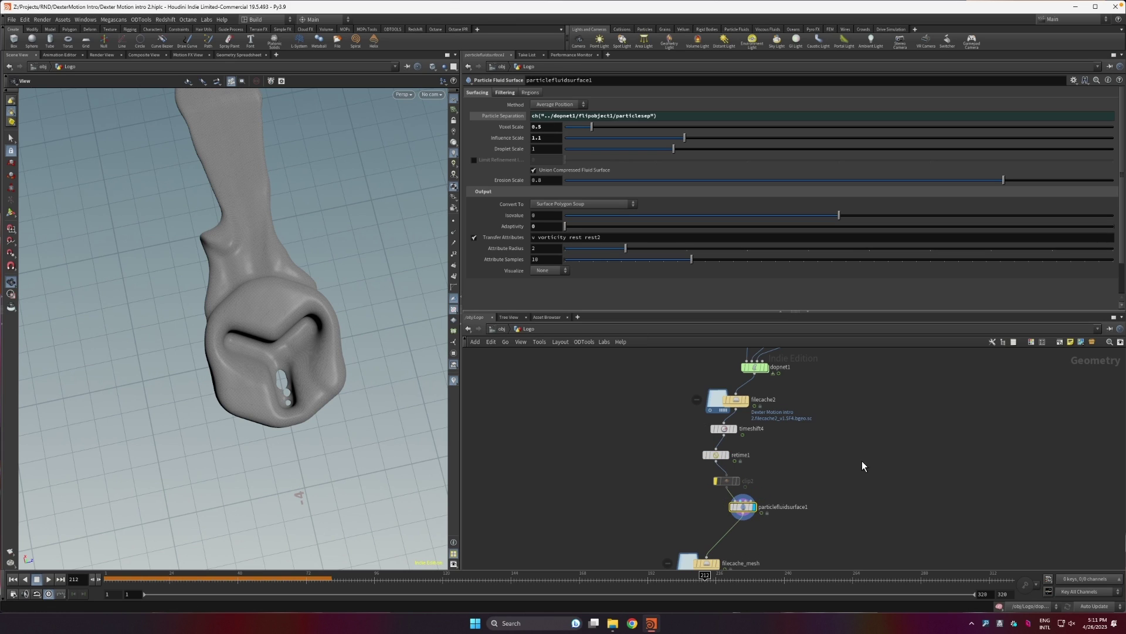
mouse_move(746, 512)
click(508, 116)
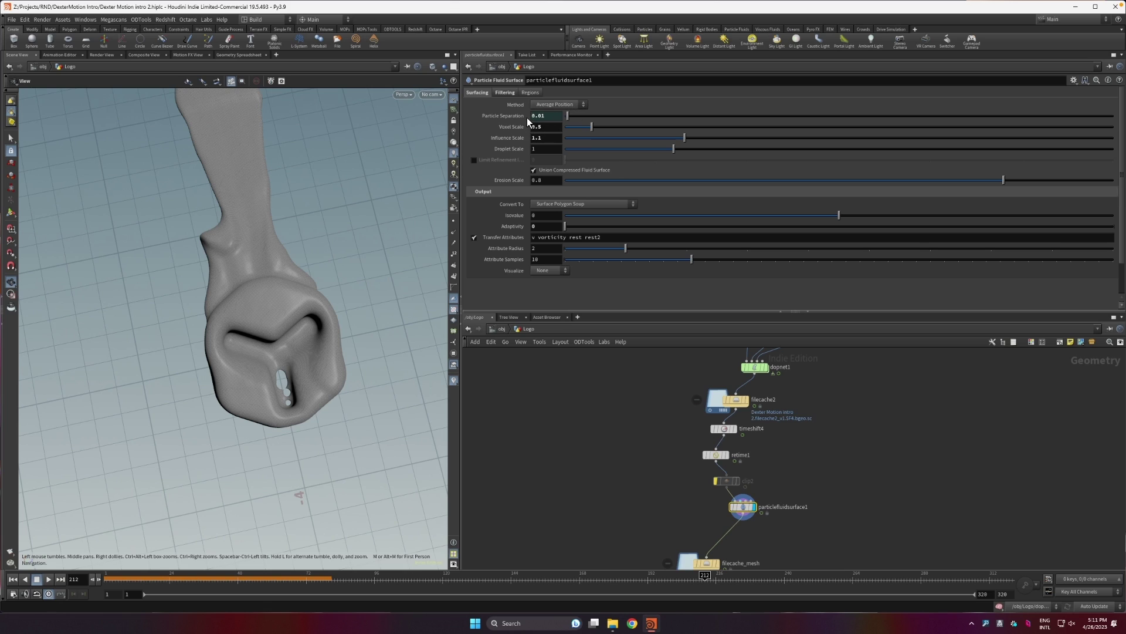
Compare the fluid mesh with particlefluidsurface1's Mean Curvature Flow Smooth filter disabled and enabled, examining the logo area up close.
mouse_move(524, 119)
click(514, 93)
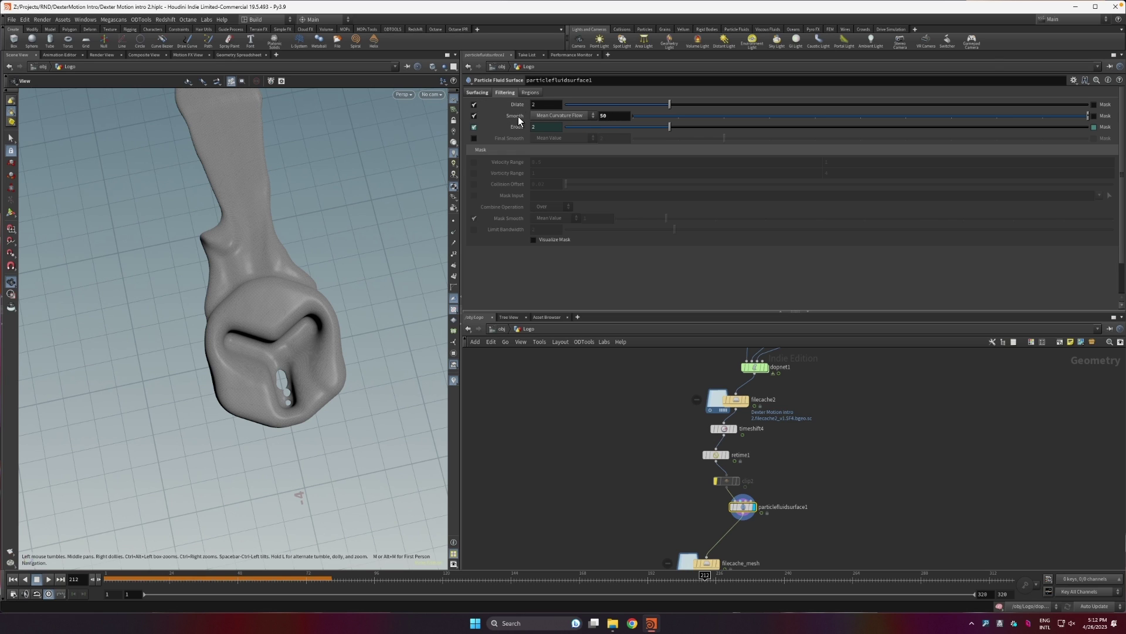
click(474, 115)
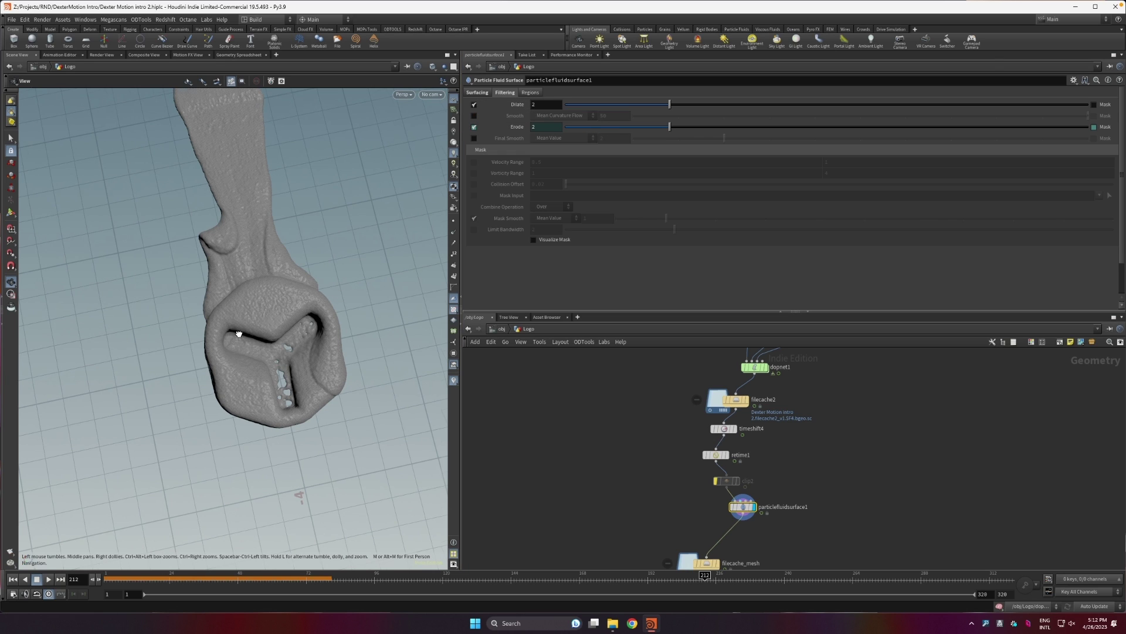
scroll(238, 334, up, 5)
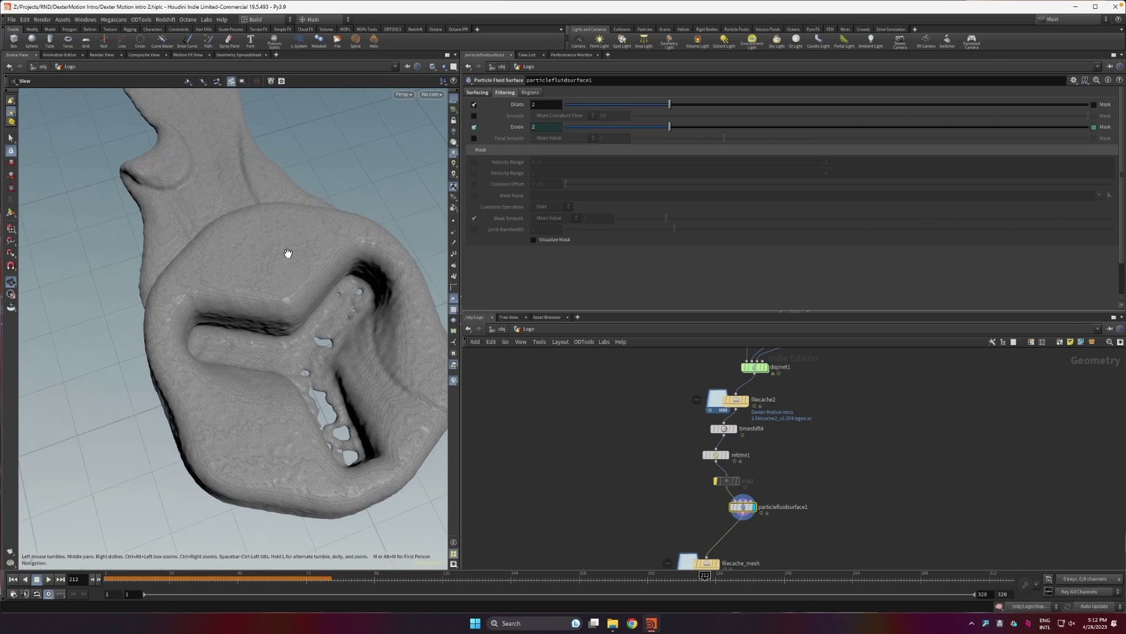
click(474, 115)
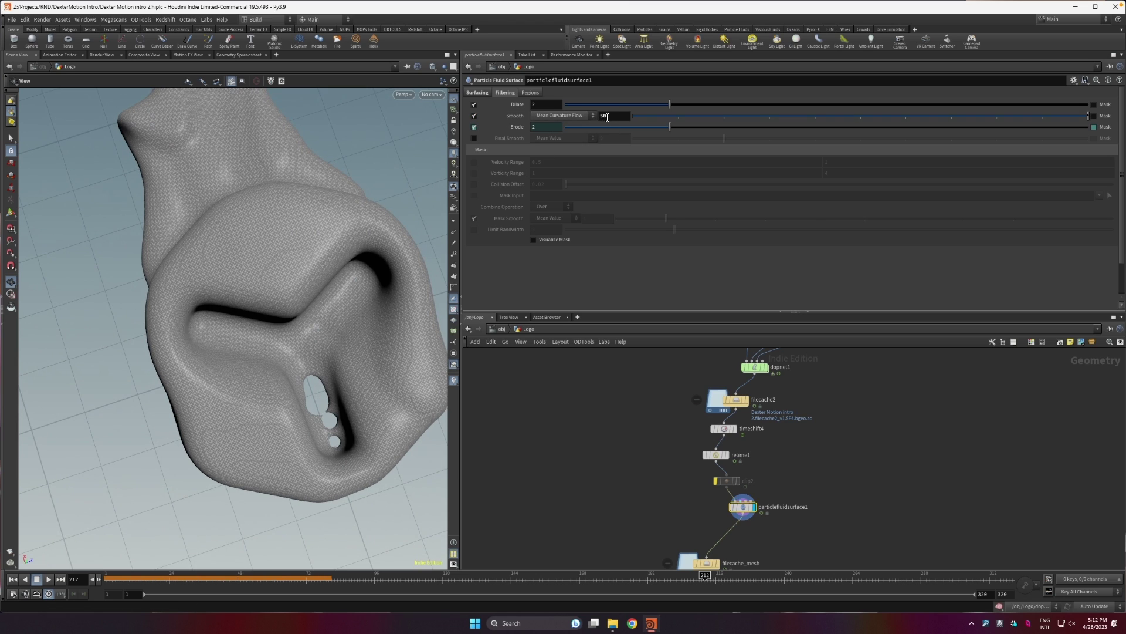
Set particlefluidsurface1's Smooth filter to 20, inspect the resulting mesh and return to the surfacing settings.
click(609, 116)
text(20)
key(Return)
drag(322, 286, 280, 262)
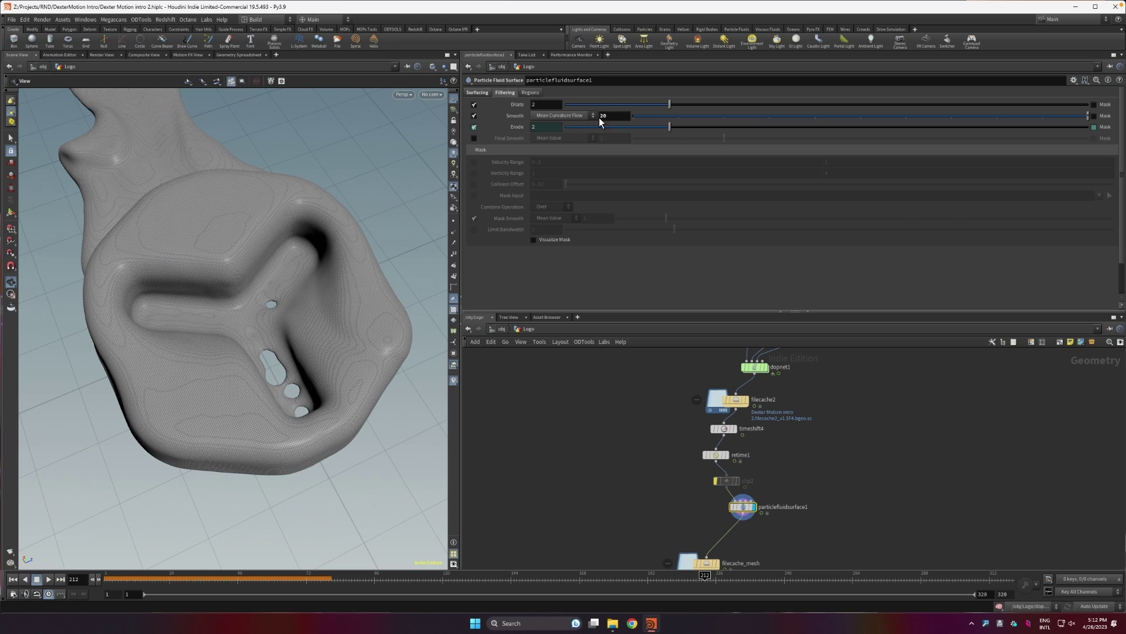
click(486, 95)
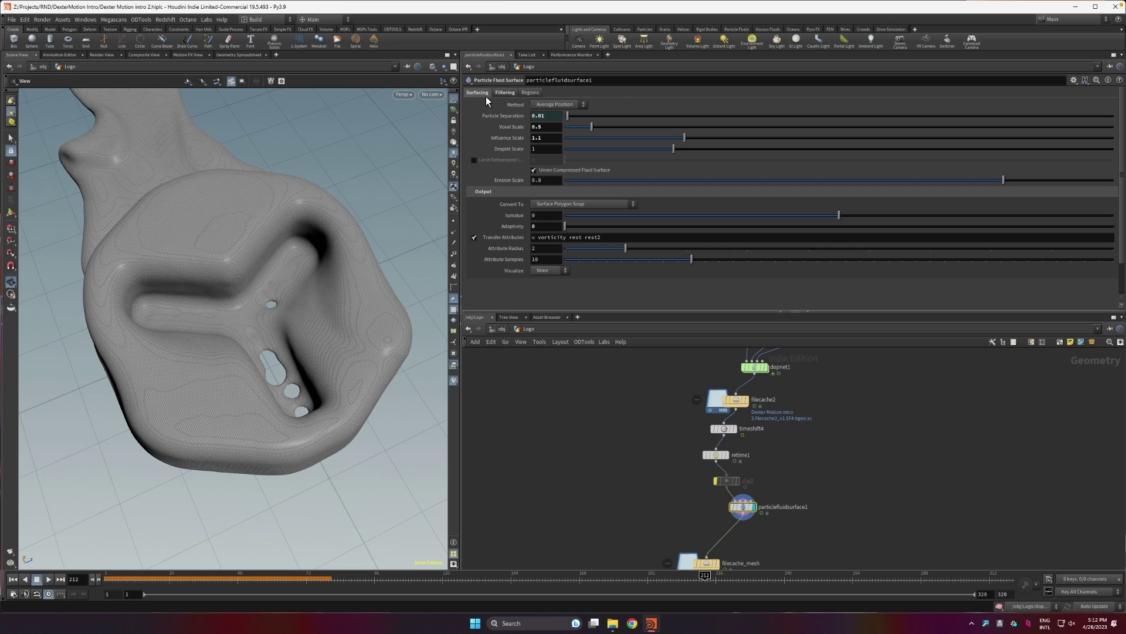
Display filecache_mesh, check its caching settings, scrub the cached mesh to frame 182 and select the material1 node.
middle_drag(720, 562, 717, 488)
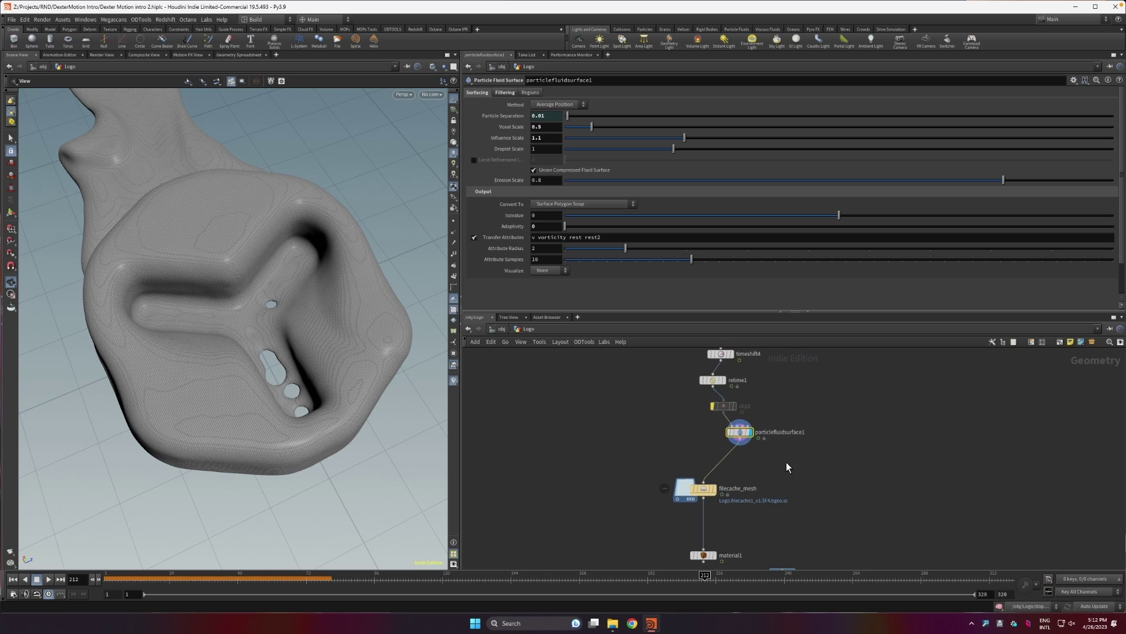
click(717, 489)
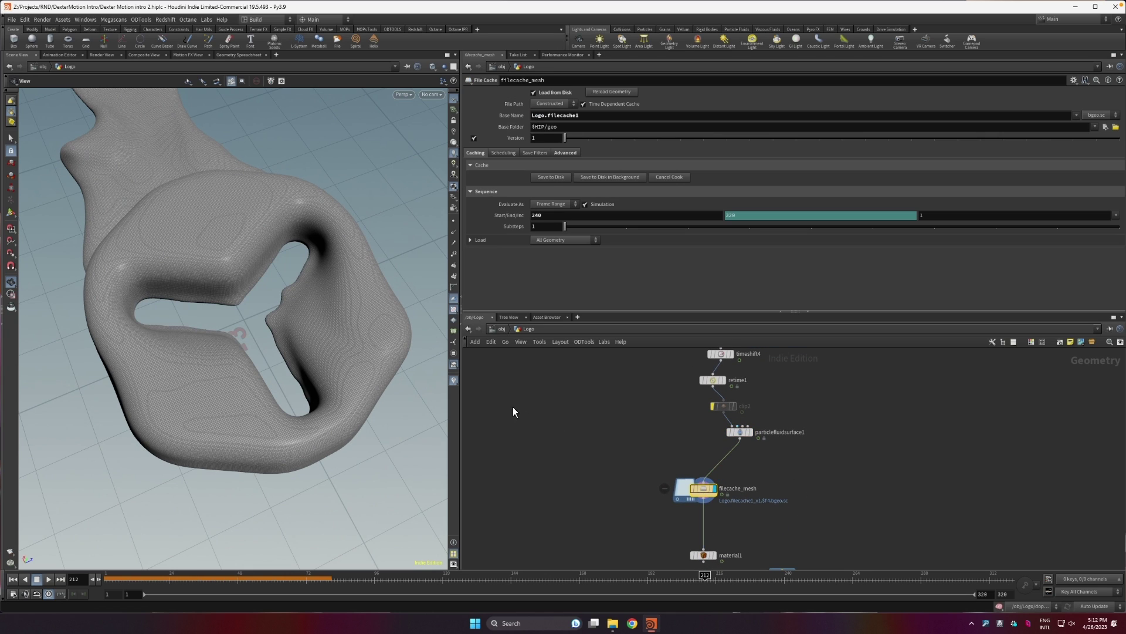
drag(495, 584, 618, 587)
middle_drag(795, 558, 789, 528)
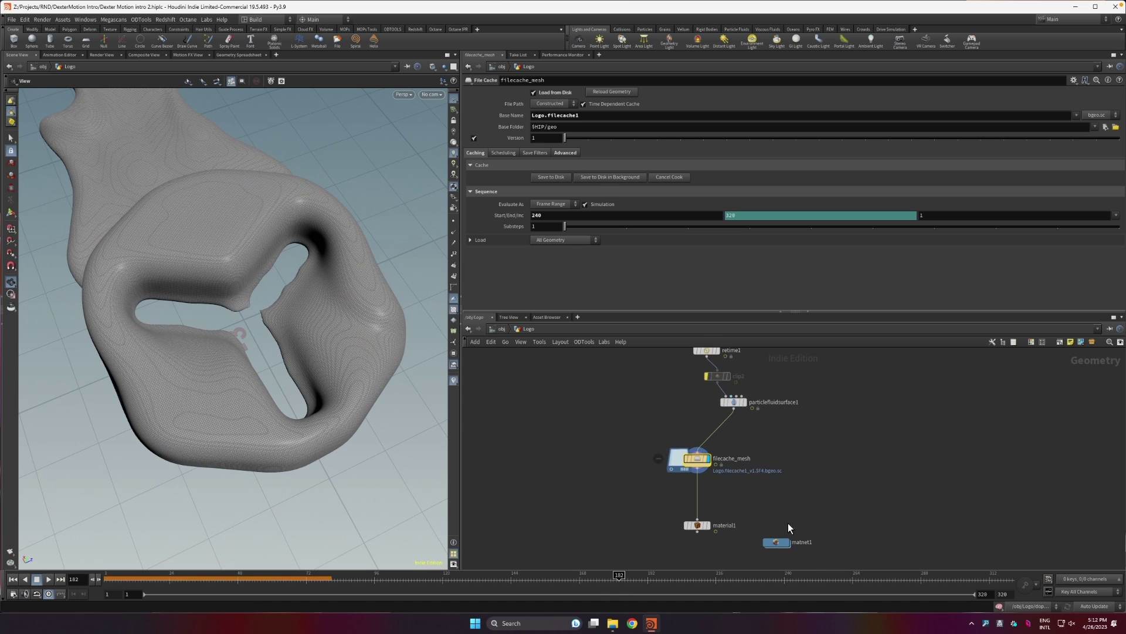
click(704, 528)
Go up to the object level and review ODFX_OCTQuickSetup2022's Octane environment settings, including the HDR A rotation, power and image file.
click(493, 329)
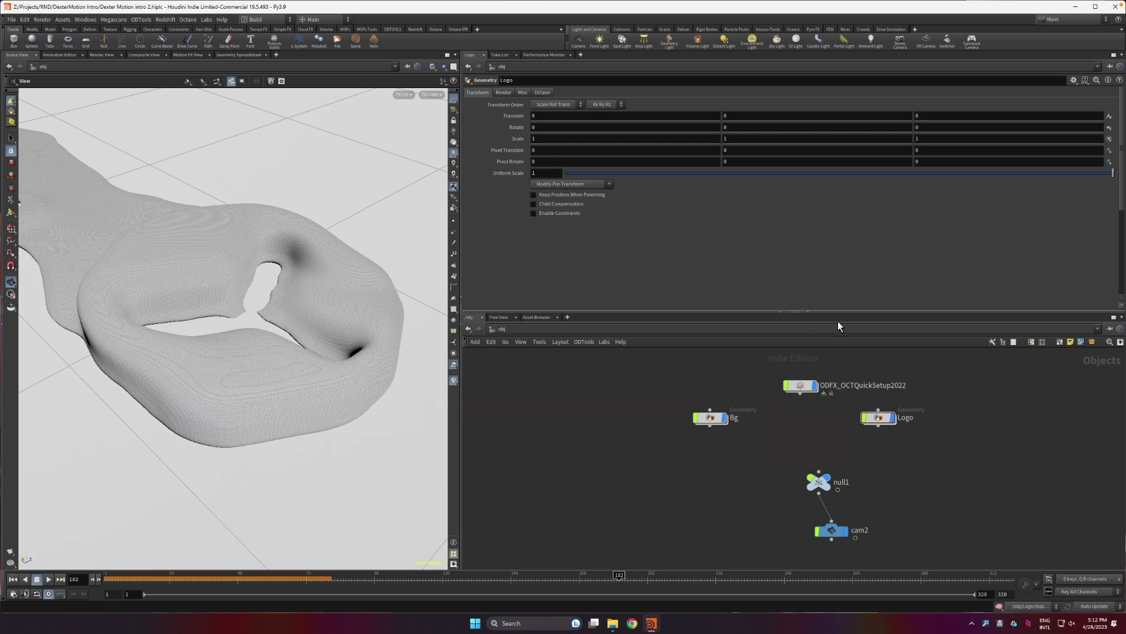
click(806, 386)
click(514, 175)
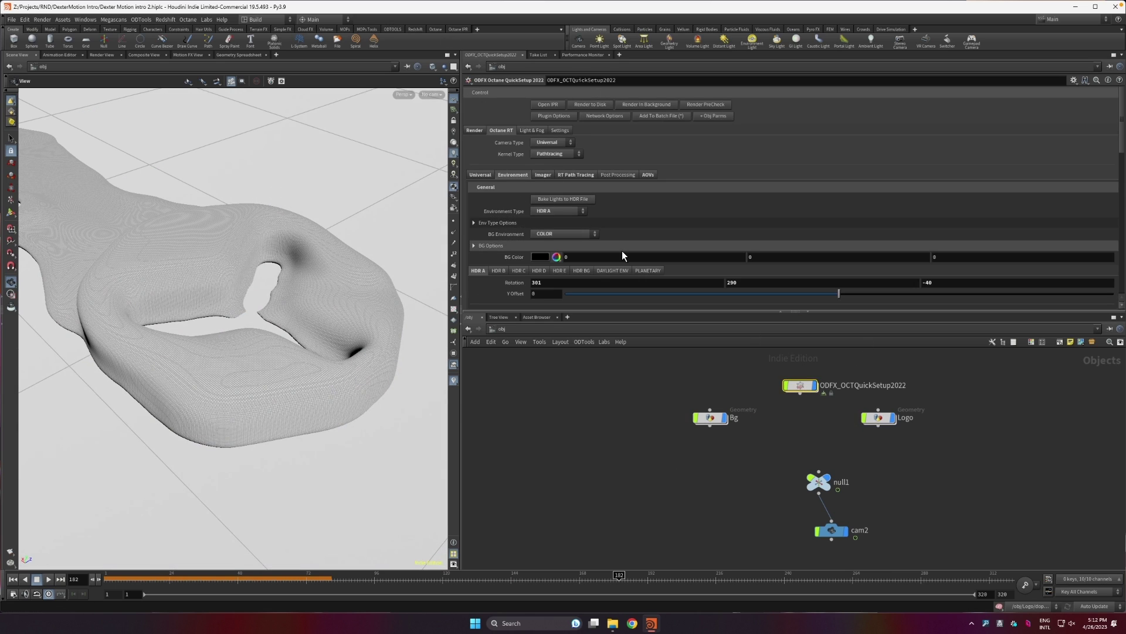
scroll(529, 247, down, 2)
scroll(532, 210, up, 5)
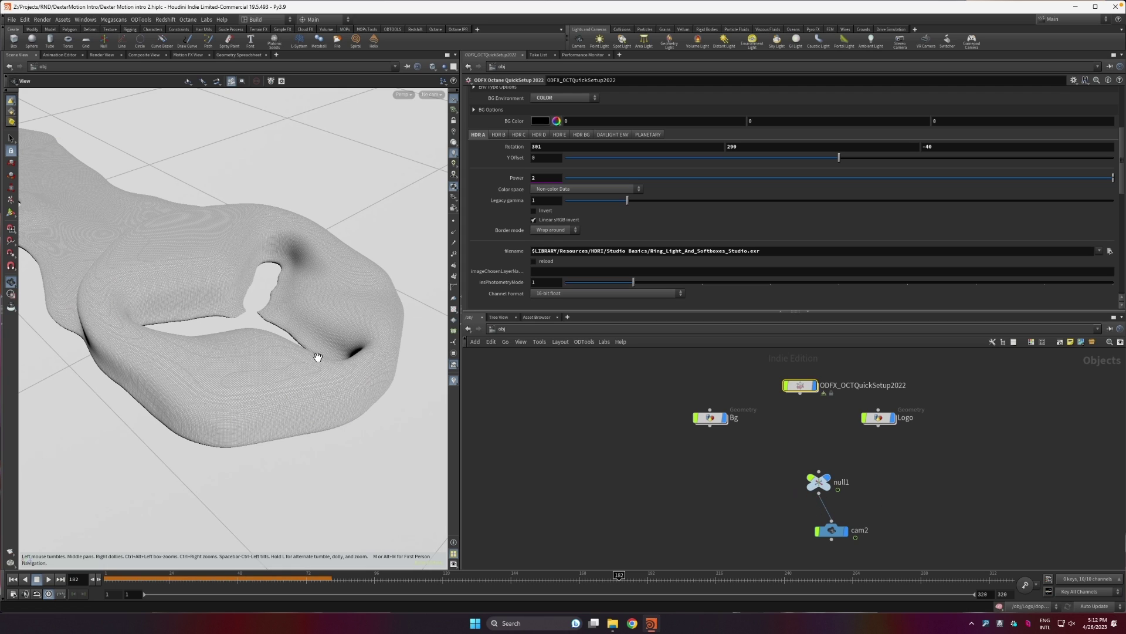
Look through cam2 and scrub the logo animation from the start up to frame 214.
drag(318, 357, 475, 103)
click(432, 94)
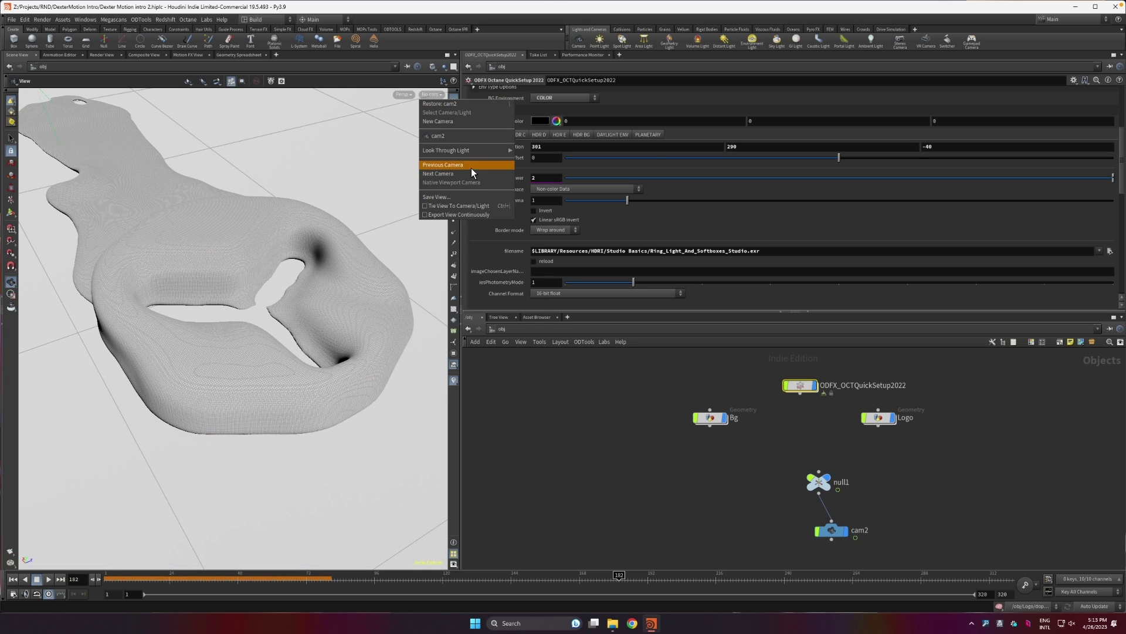
click(469, 136)
mouse_move(115, 578)
mouse_down()
mouse_move(596, 534)
mouse_move(670, 606)
mouse_up()
Switch to File Explorer and bring up the render folder containing the EXR frames and the MOV file.
click(610, 624)
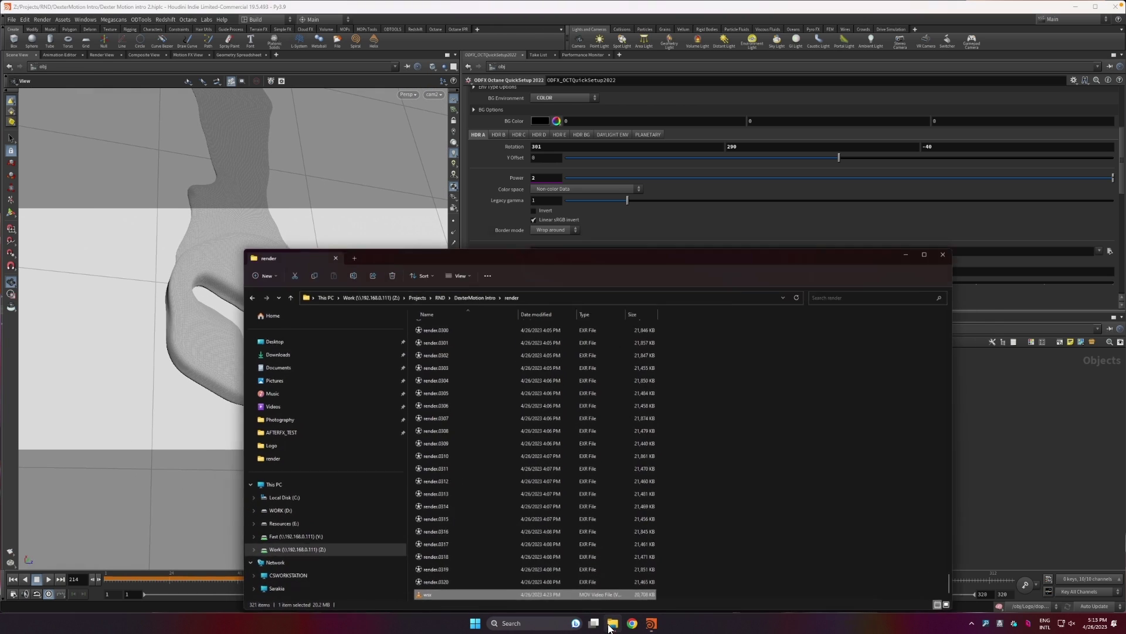